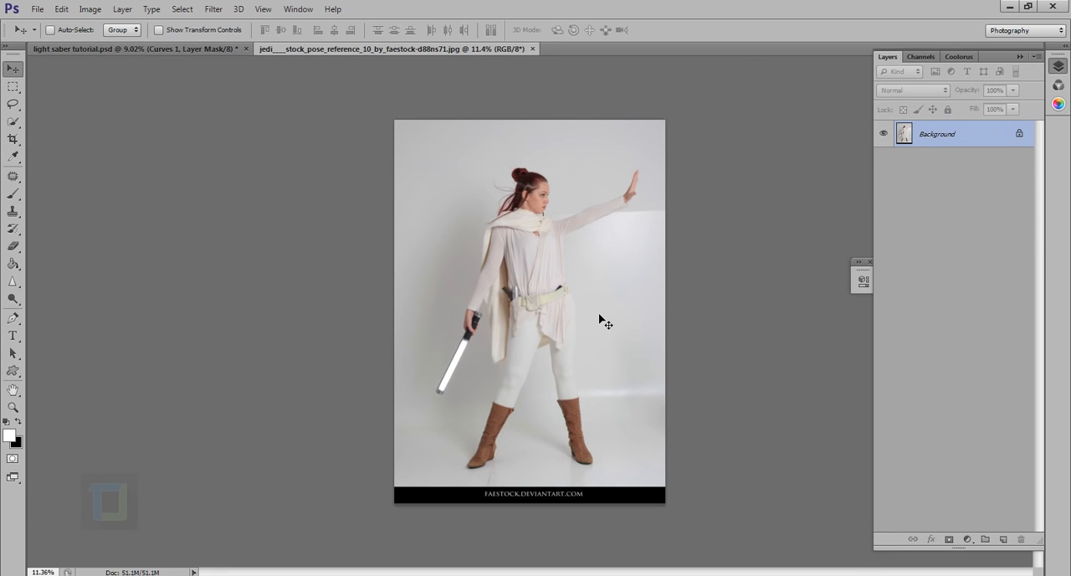
Convert the locked background into a regular layer with the default name and duplicate that layer.
{"action": "scroll", "coordinate": [446, 414], "scroll_direction": "up", "scroll_amount": 3}
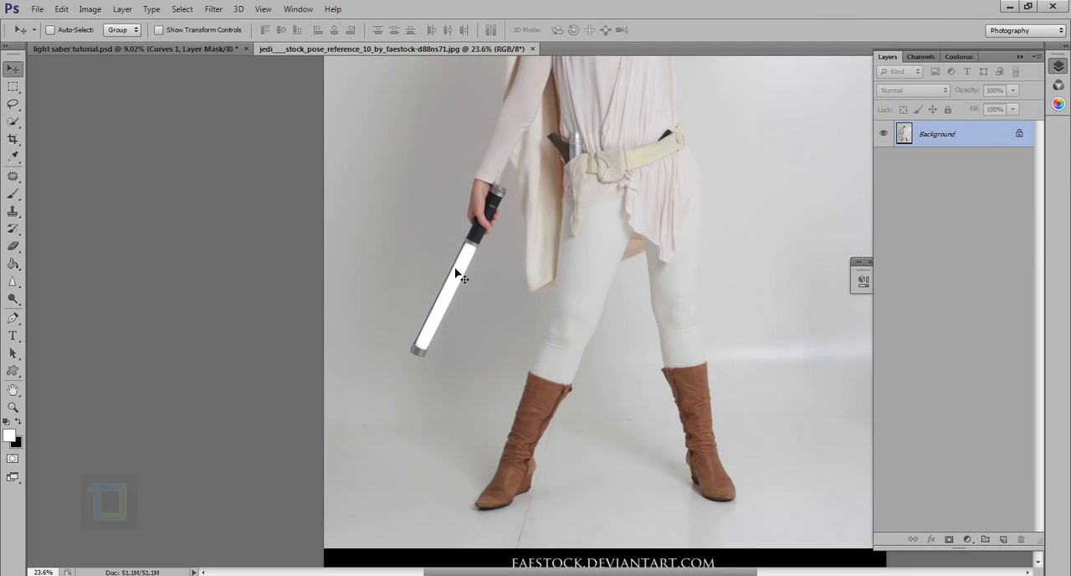
{"action": "scroll", "coordinate": [464, 288], "scroll_direction": "up", "scroll_amount": 2}
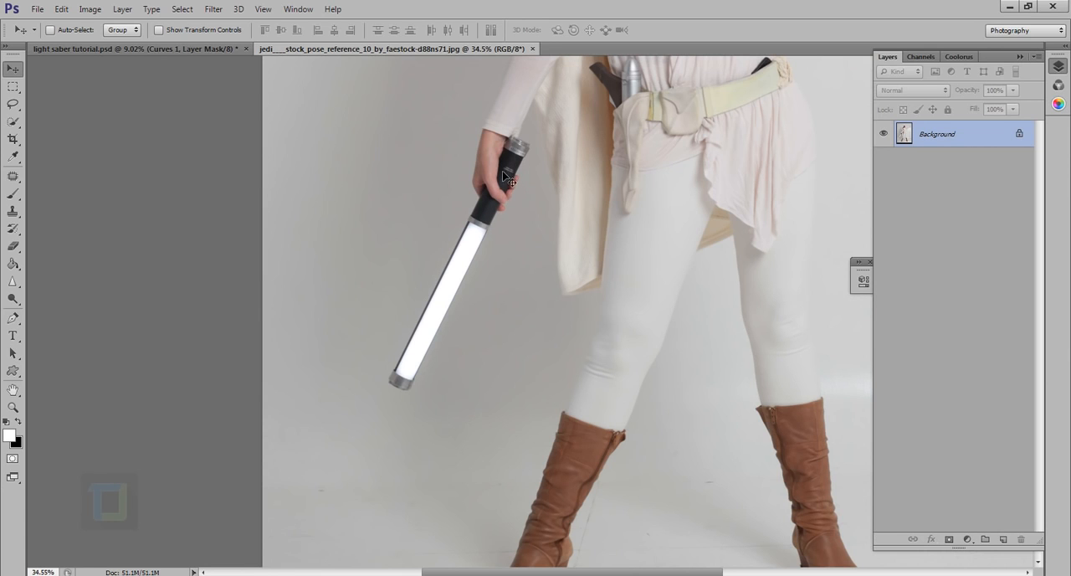
{"action": "scroll", "coordinate": [503, 174], "scroll_direction": "up", "scroll_amount": 1}
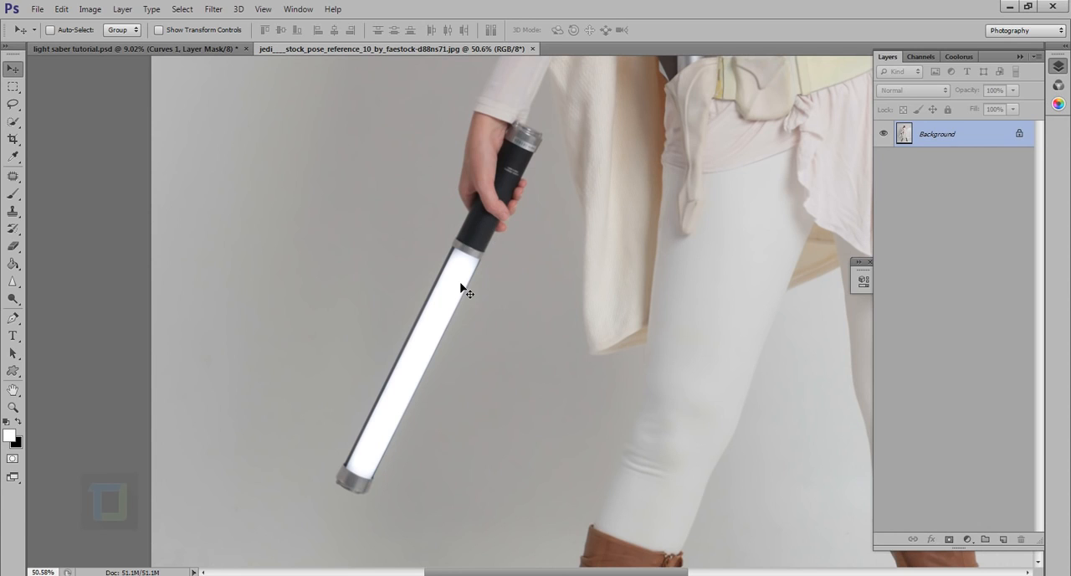
{"action": "double_click", "coordinate": [992, 146]}
{"action": "left_click", "coordinate": [647, 190]}
{"action": "scroll", "coordinate": [801, 197], "scroll_direction": "down", "scroll_amount": 5}
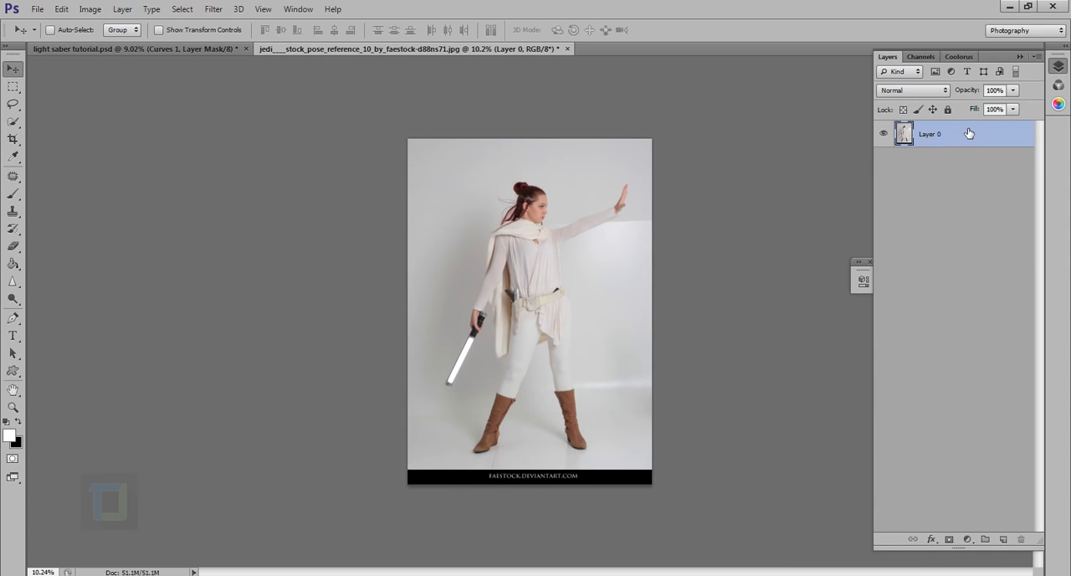
{"action": "key", "text": "ctrl+j"}
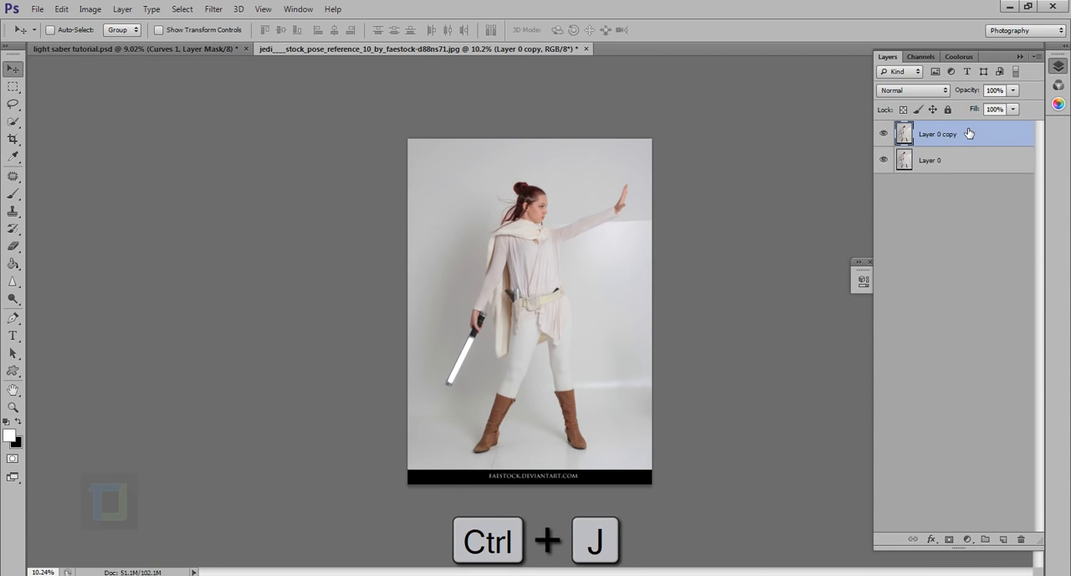
Crop the canvas to remove the black credit strip along the bottom of the photo.
{"action": "left_click", "coordinate": [13, 139]}
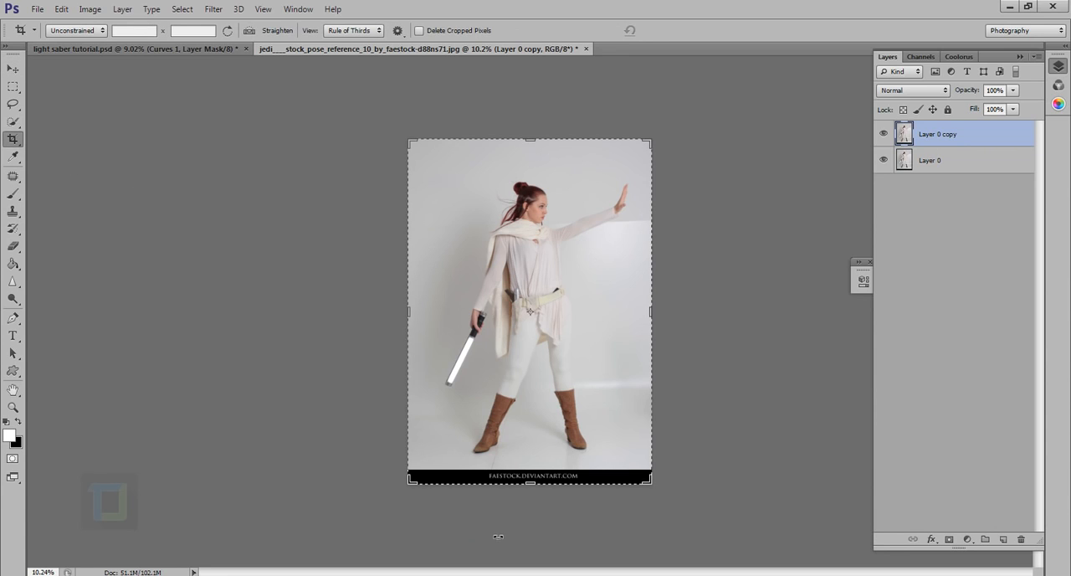
{"action": "left_click_drag", "start_coordinate": [536, 486], "coordinate": [534, 478]}
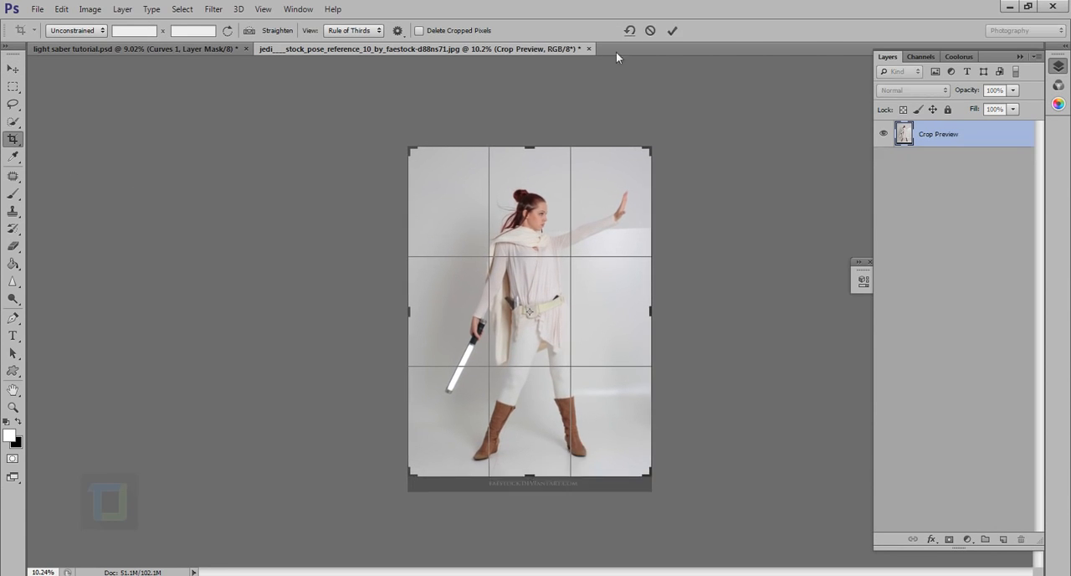
{"action": "left_click", "coordinate": [671, 31]}
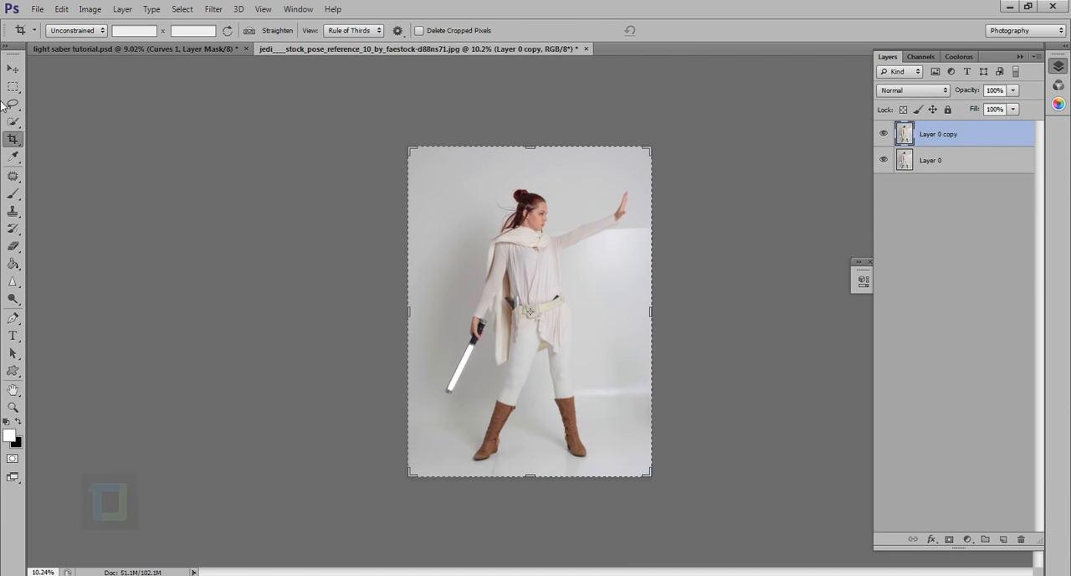
{"action": "left_click", "coordinate": [12, 68]}
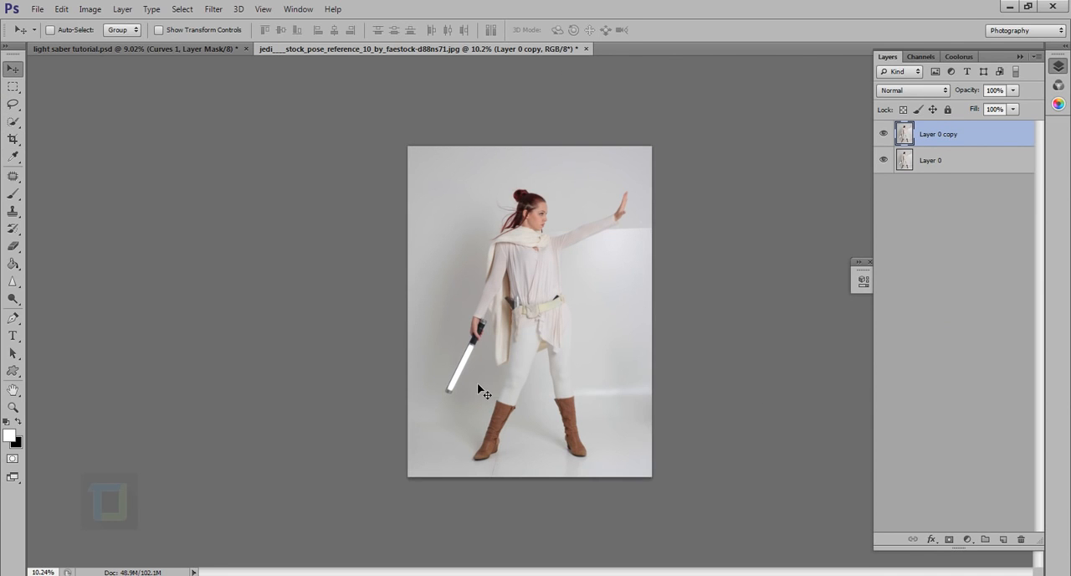
{"action": "scroll", "coordinate": [477, 385], "scroll_direction": "up", "scroll_amount": 6}
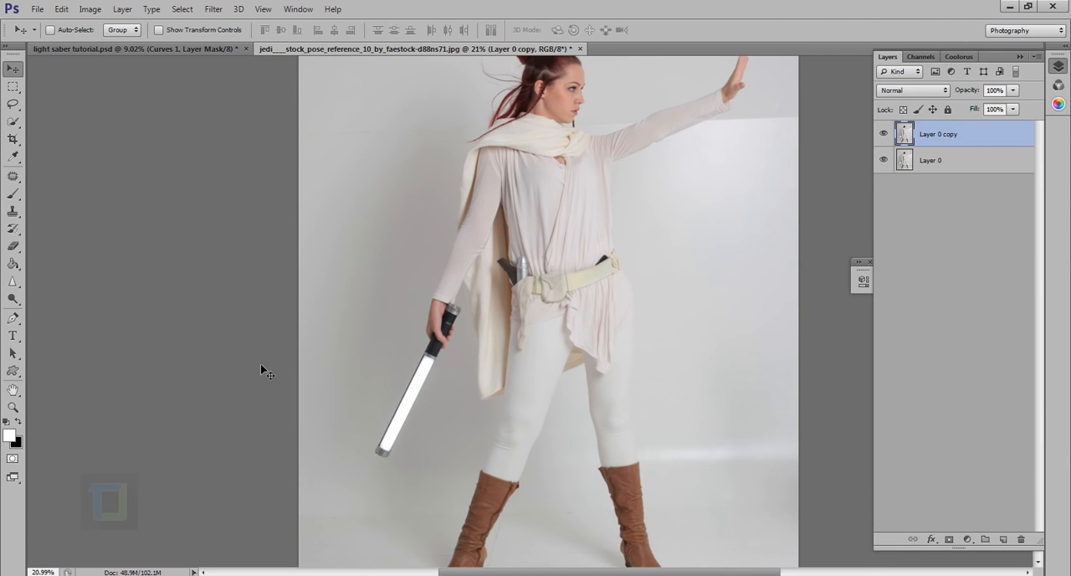
{"action": "left_click", "coordinate": [12, 175]}
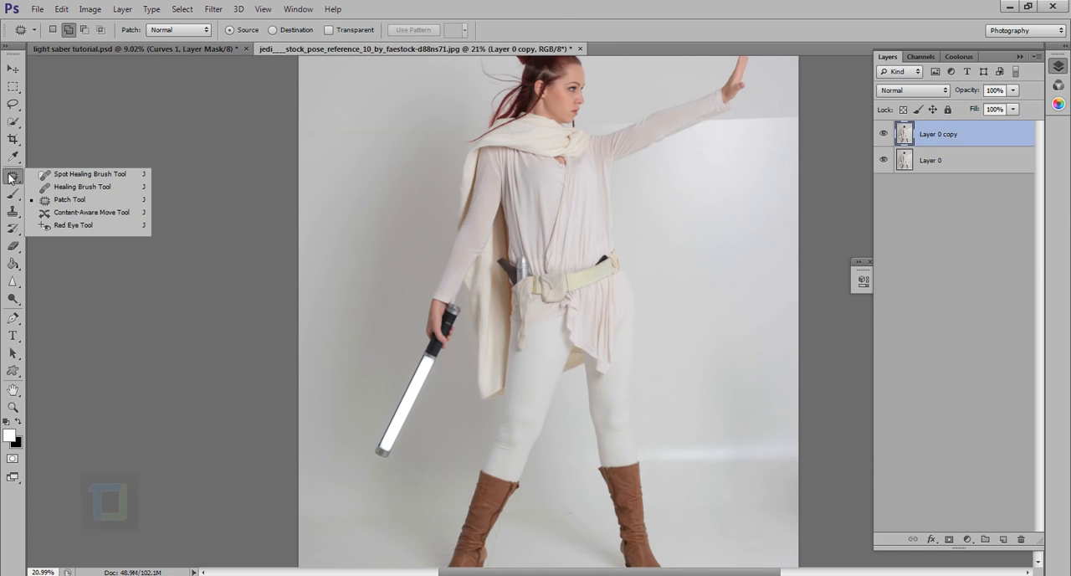
{"action": "left_click", "coordinate": [75, 174]}
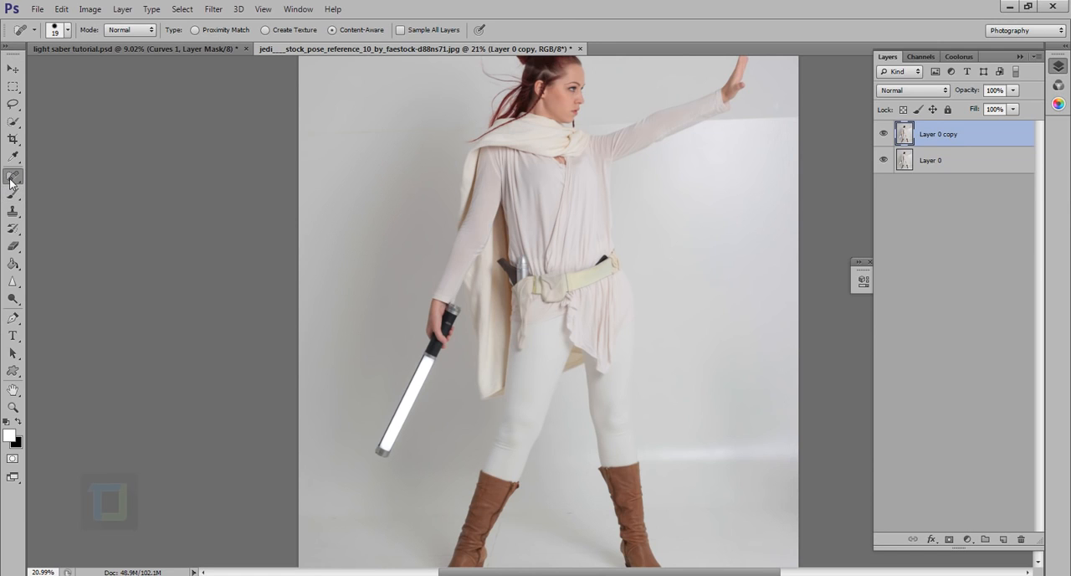
{"action": "left_click", "coordinate": [12, 177]}
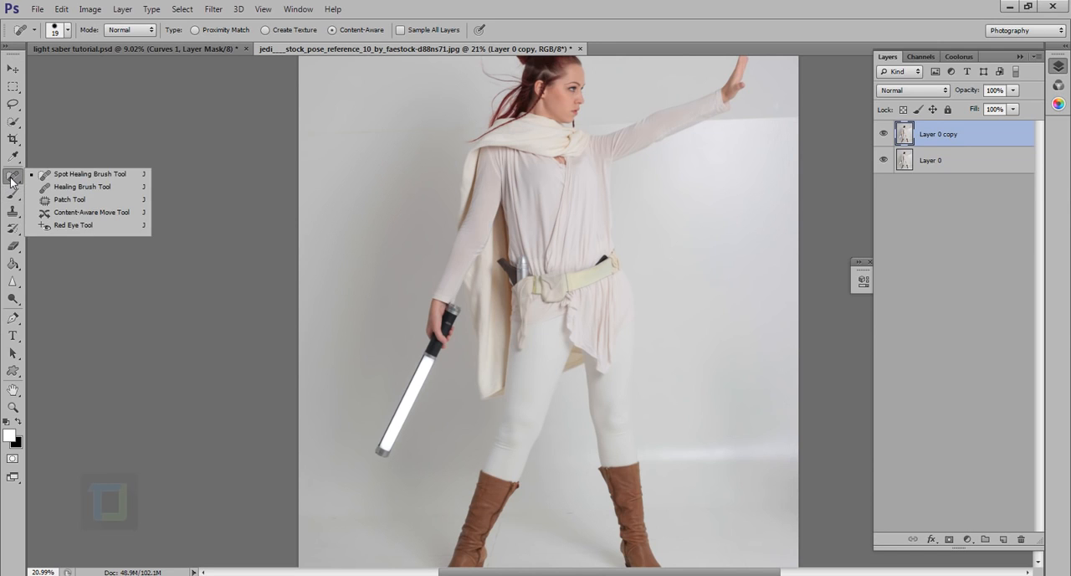
{"action": "left_click", "coordinate": [65, 203]}
Draw a loose polygonal lasso selection around the white tube of the prop, with one edge crossing the handle's metal rim.
{"action": "scroll", "coordinate": [313, 385], "scroll_direction": "up", "scroll_amount": 3}
{"action": "scroll", "coordinate": [494, 365], "scroll_direction": "up", "scroll_amount": 2}
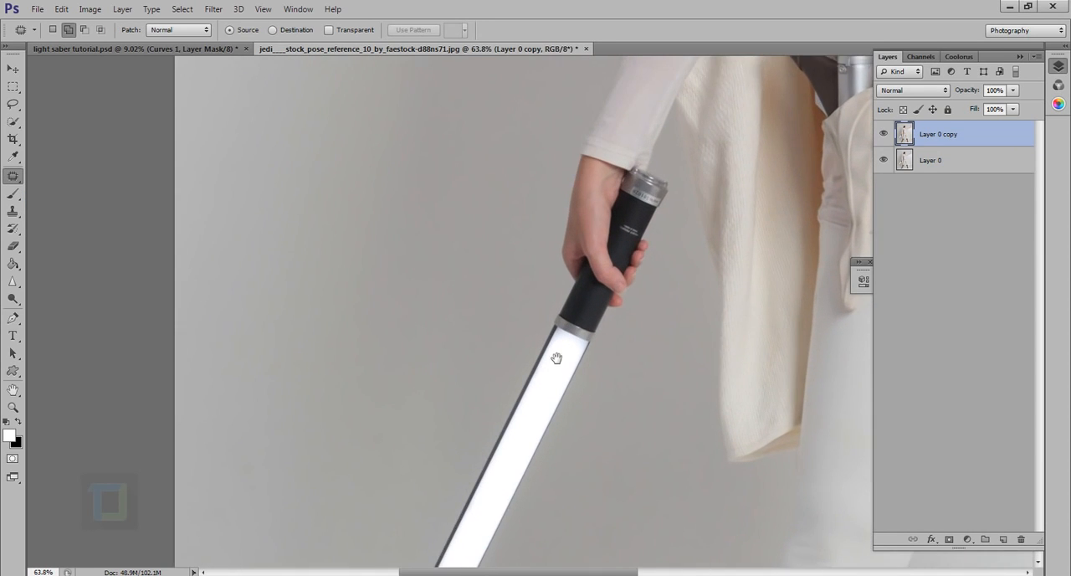
{"action": "left_click_drag", "start_coordinate": [556, 358], "coordinate": [547, 206]}
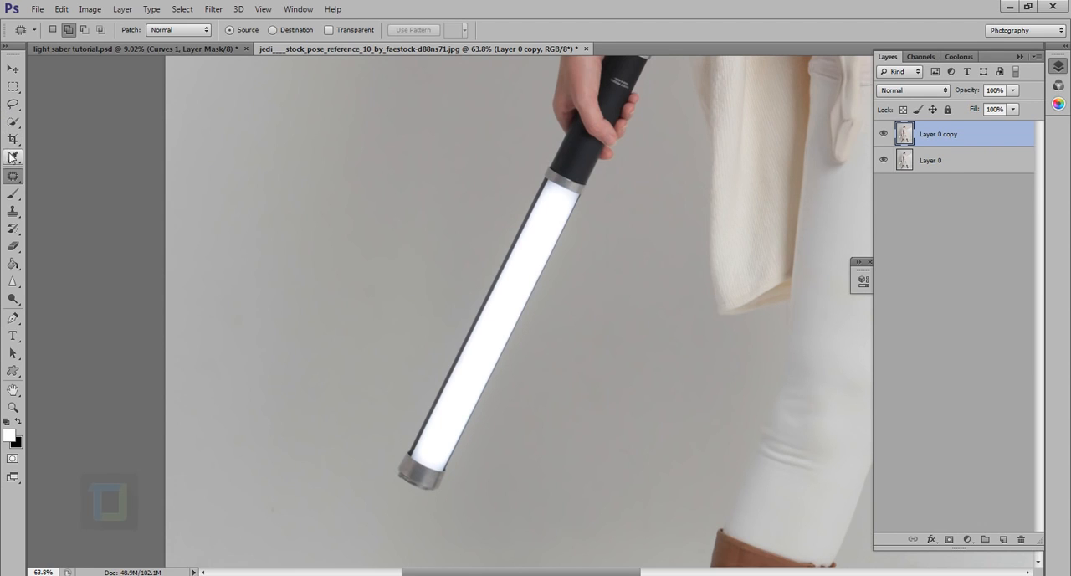
{"action": "left_click", "coordinate": [12, 103]}
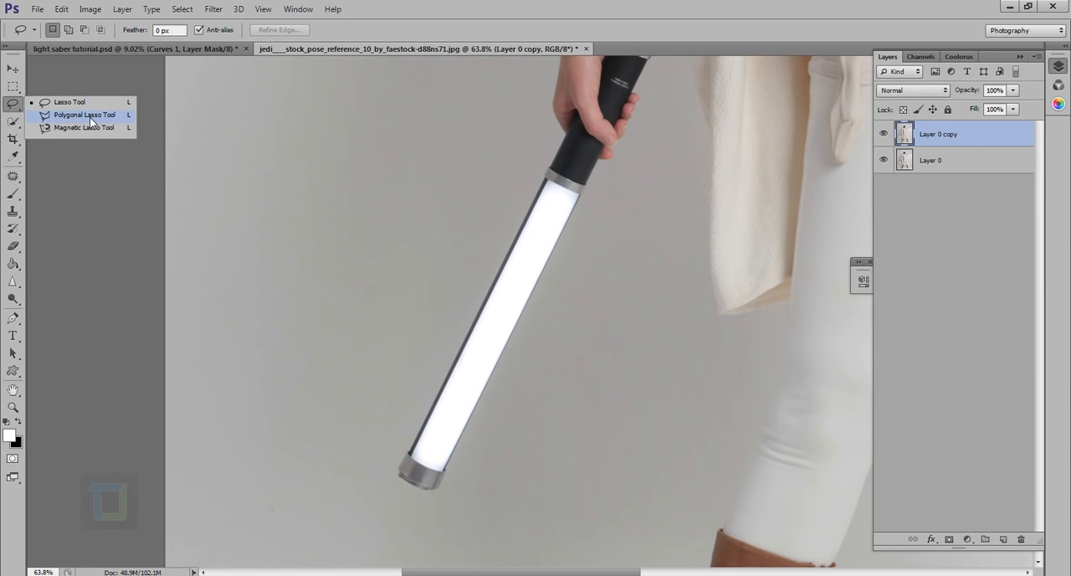
{"action": "left_click", "coordinate": [90, 120]}
{"action": "scroll", "coordinate": [449, 165], "scroll_direction": "up", "scroll_amount": 3}
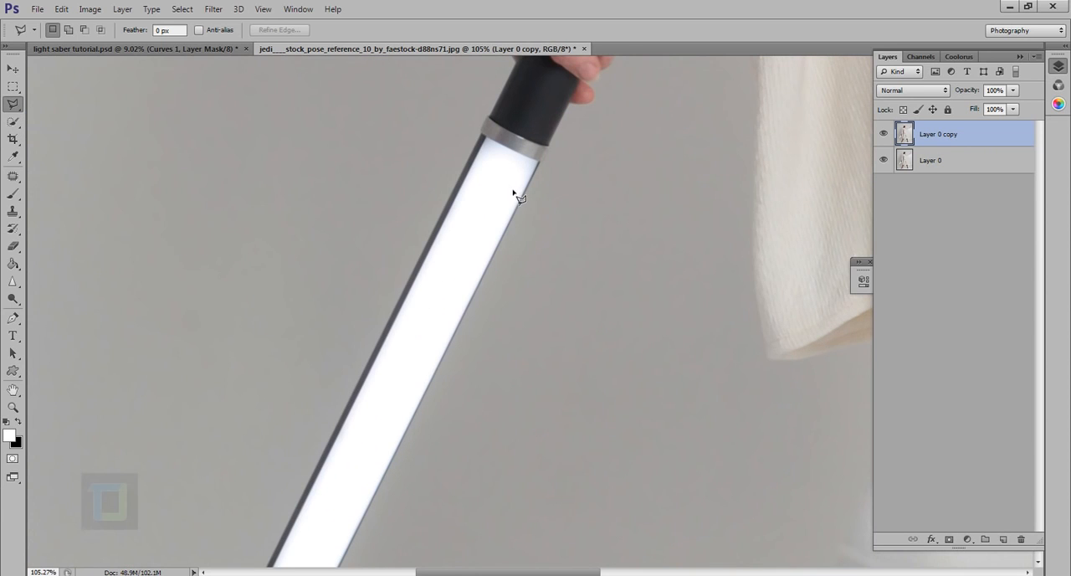
{"action": "left_click", "coordinate": [460, 118]}
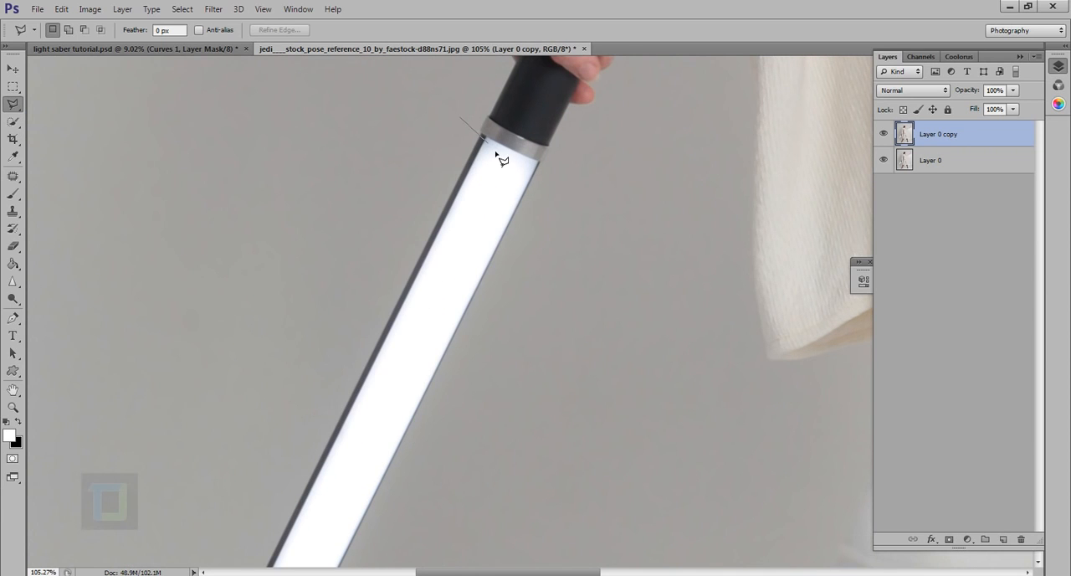
{"action": "left_click", "coordinate": [579, 184]}
{"action": "mouse_move", "coordinate": [457, 442]}
{"action": "left_mouse_down"}
{"action": "mouse_move", "coordinate": [517, 289]}
{"action": "mouse_move", "coordinate": [519, 245]}
{"action": "left_mouse_up"}
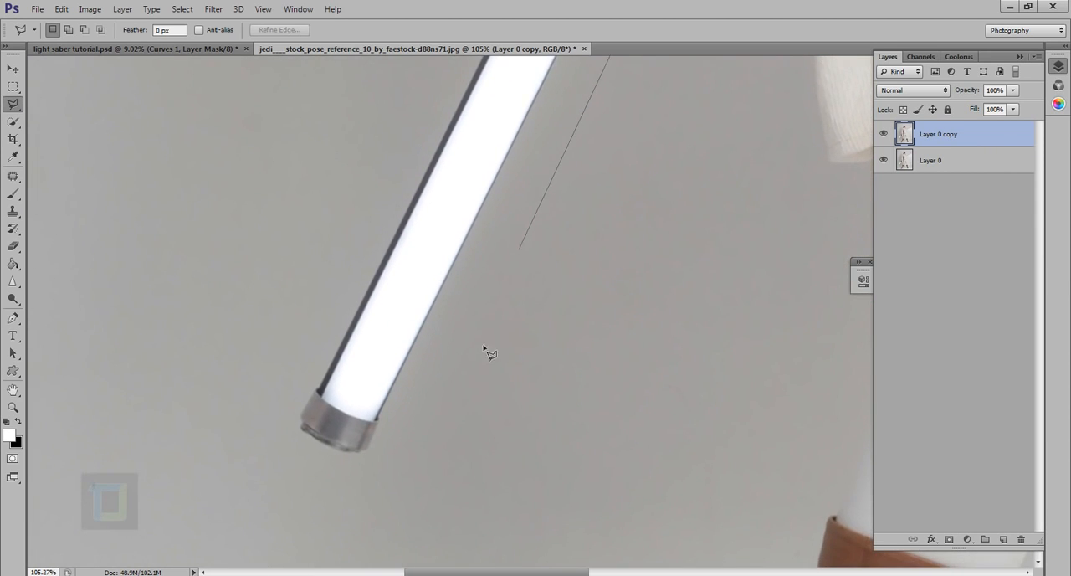
{"action": "left_click", "coordinate": [470, 378]}
{"action": "left_click", "coordinate": [364, 498]}
{"action": "left_click", "coordinate": [165, 437]}
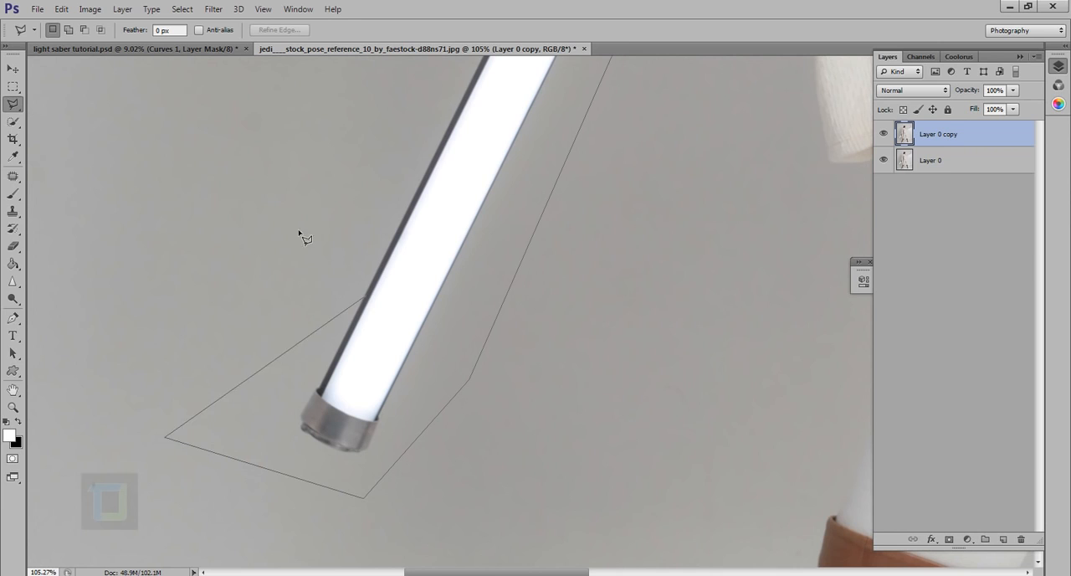
{"action": "left_click", "coordinate": [328, 179]}
{"action": "left_click_drag", "start_coordinate": [339, 351], "coordinate": [298, 564]}
{"action": "left_click", "coordinate": [448, 346]}
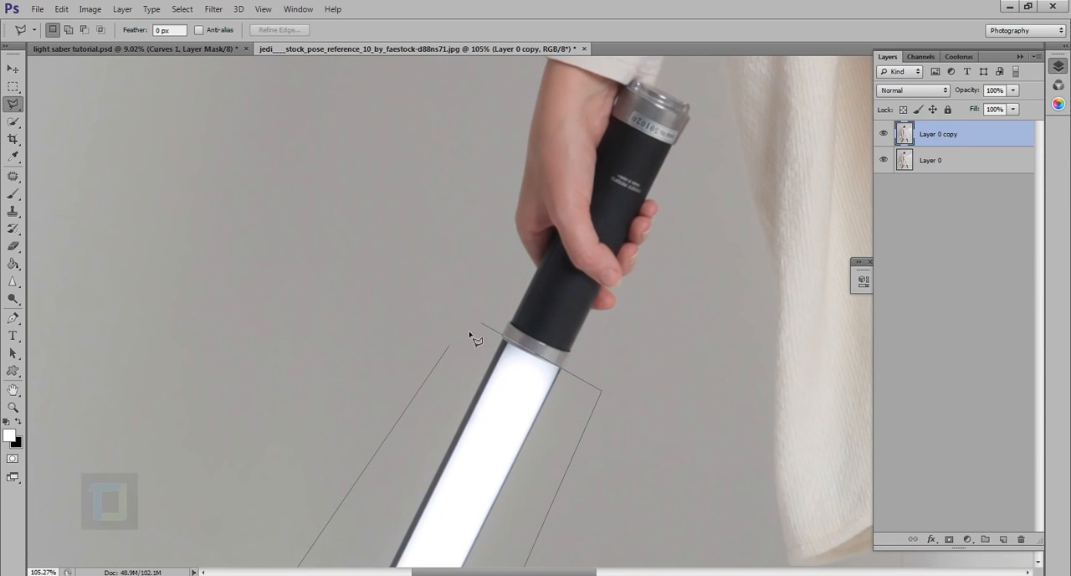
{"action": "left_click", "coordinate": [490, 333]}
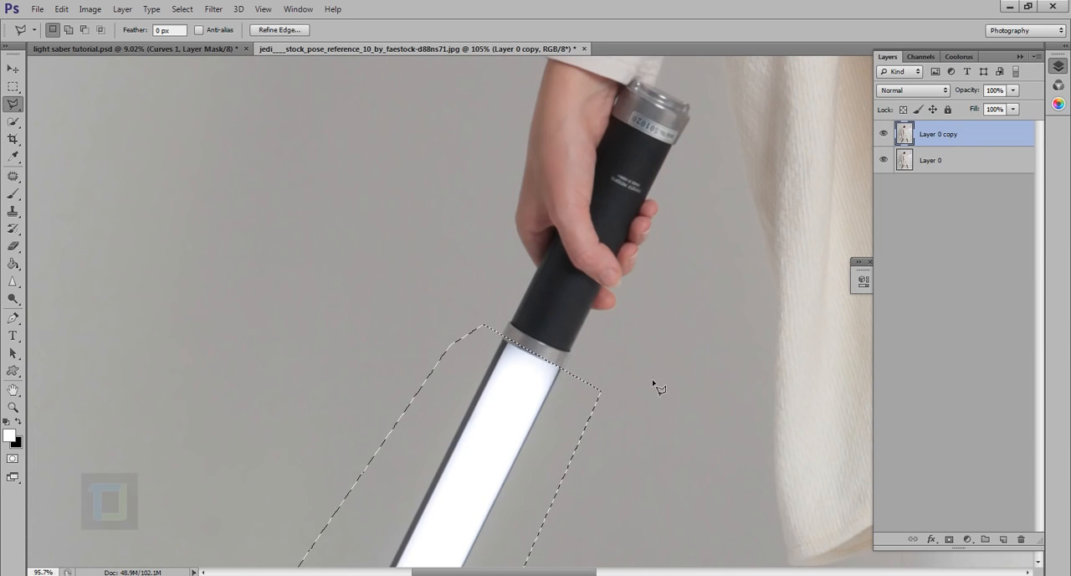
Patch the selected white tube with clean backdrop from just beside it, and clear the selection.
{"action": "scroll", "coordinate": [657, 387], "scroll_direction": "down", "scroll_amount": 6}
{"action": "scroll", "coordinate": [414, 418], "scroll_direction": "up", "scroll_amount": 2}
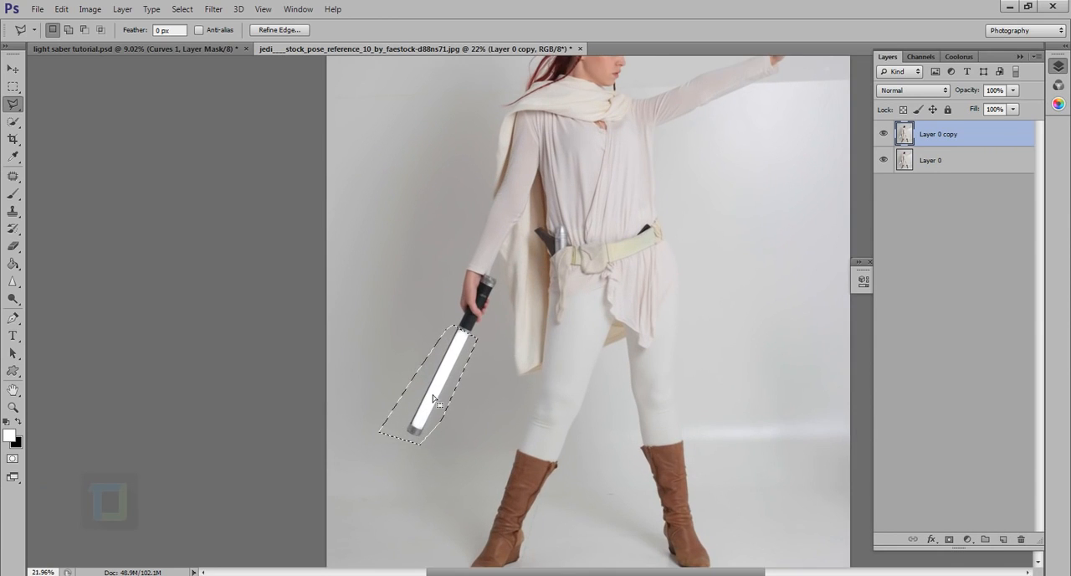
{"action": "left_click", "coordinate": [12, 176]}
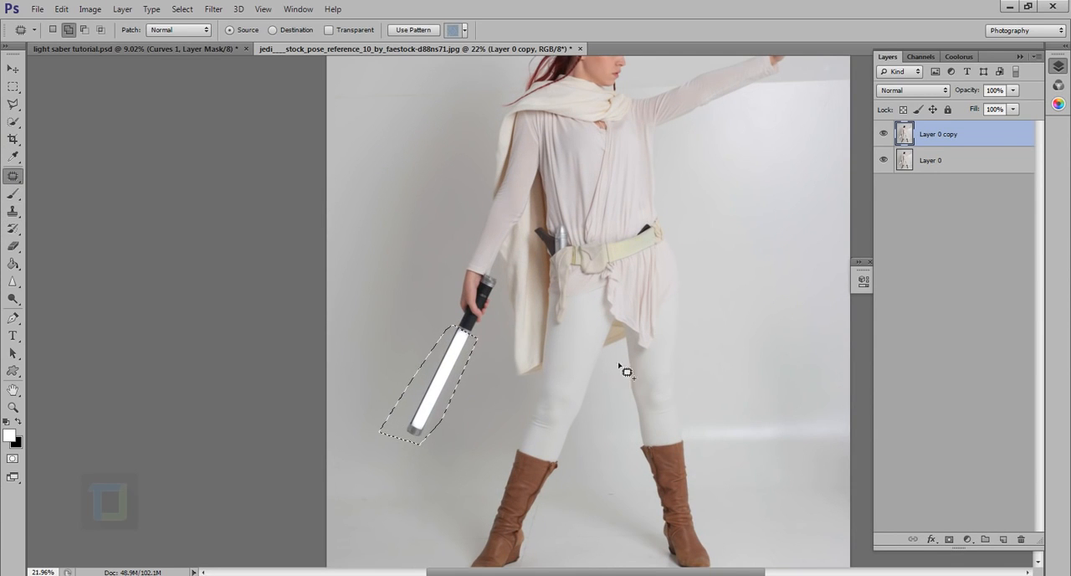
{"action": "left_click_drag", "start_coordinate": [444, 390], "coordinate": [402, 342]}
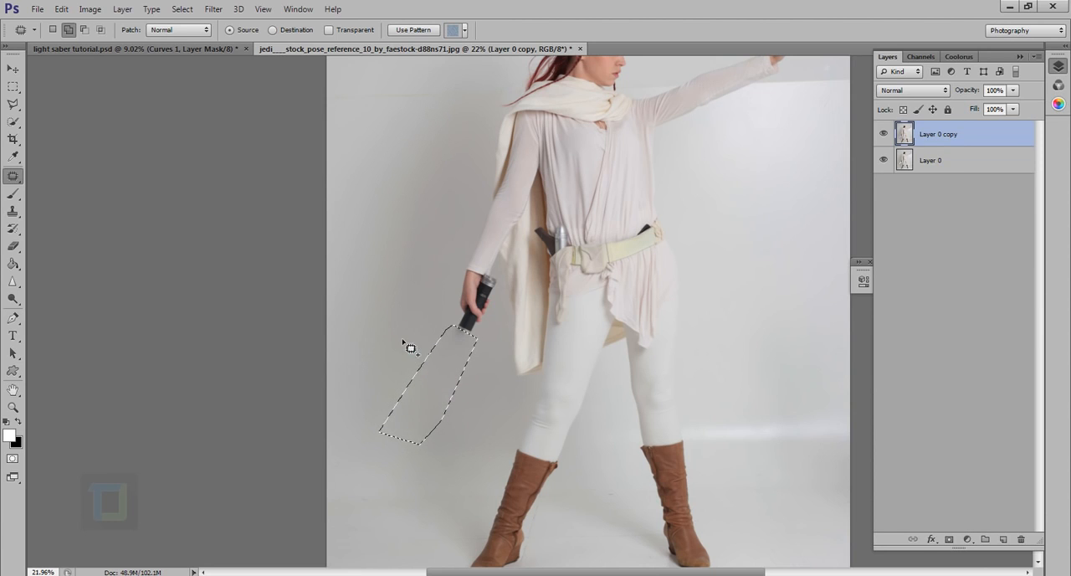
{"action": "left_click", "coordinate": [193, 14]}
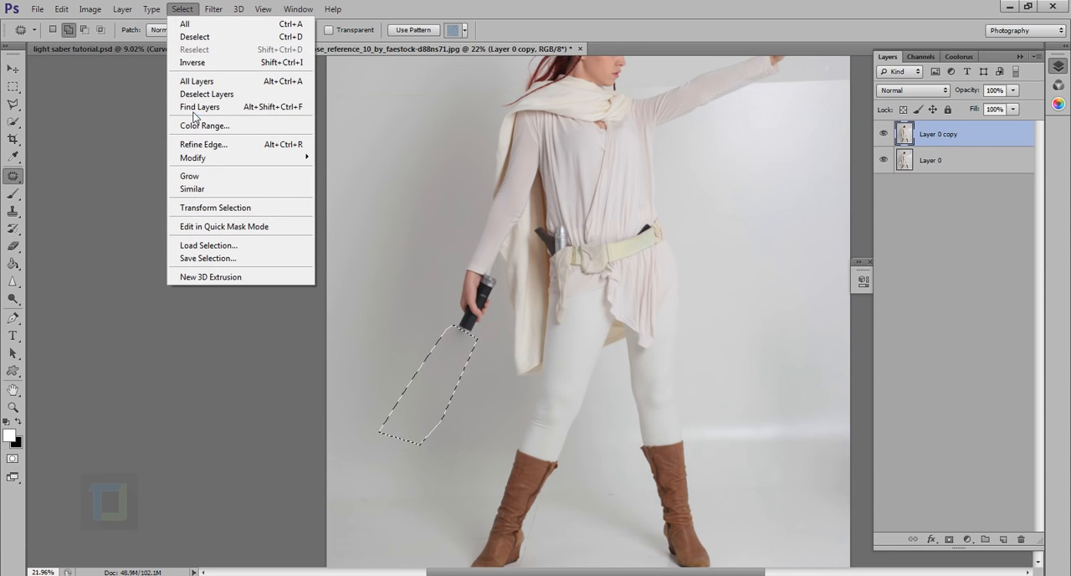
{"action": "left_click", "coordinate": [195, 37]}
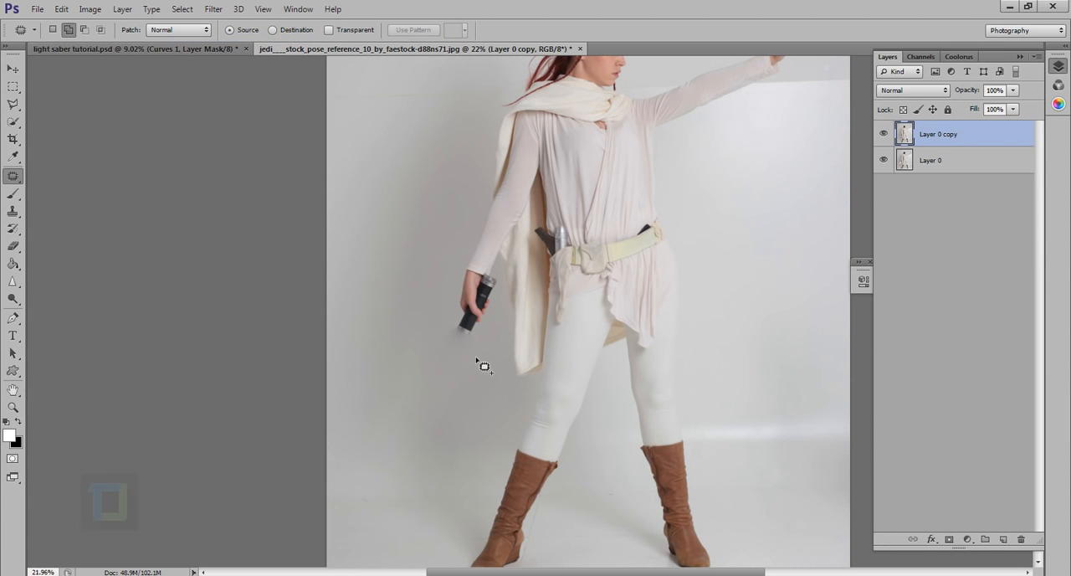
Try to patch the smudge just below the handle's metal rim with clean backdrop from nearby.
{"action": "scroll", "coordinate": [469, 364], "scroll_direction": "up", "scroll_amount": 3}
{"action": "scroll", "coordinate": [452, 361], "scroll_direction": "up", "scroll_amount": 4}
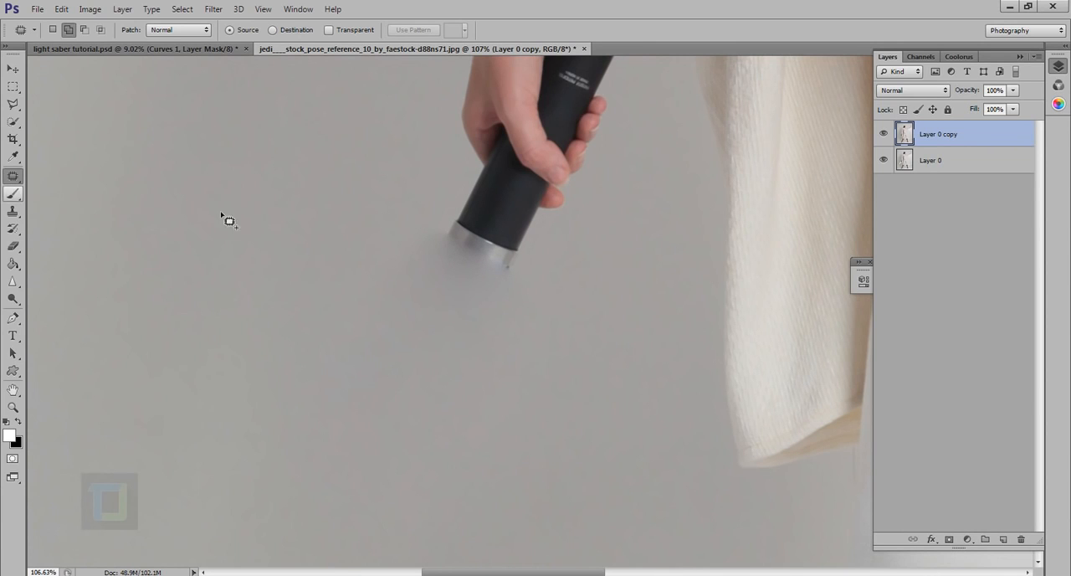
{"action": "left_click_drag", "start_coordinate": [428, 233], "coordinate": [528, 280]}
{"action": "mouse_move", "coordinate": [444, 328]}
{"action": "left_mouse_down"}
{"action": "mouse_move", "coordinate": [406, 227]}
{"action": "mouse_move", "coordinate": [435, 227]}
{"action": "left_mouse_up"}
{"action": "left_click_drag", "start_coordinate": [462, 271], "coordinate": [198, 383]}
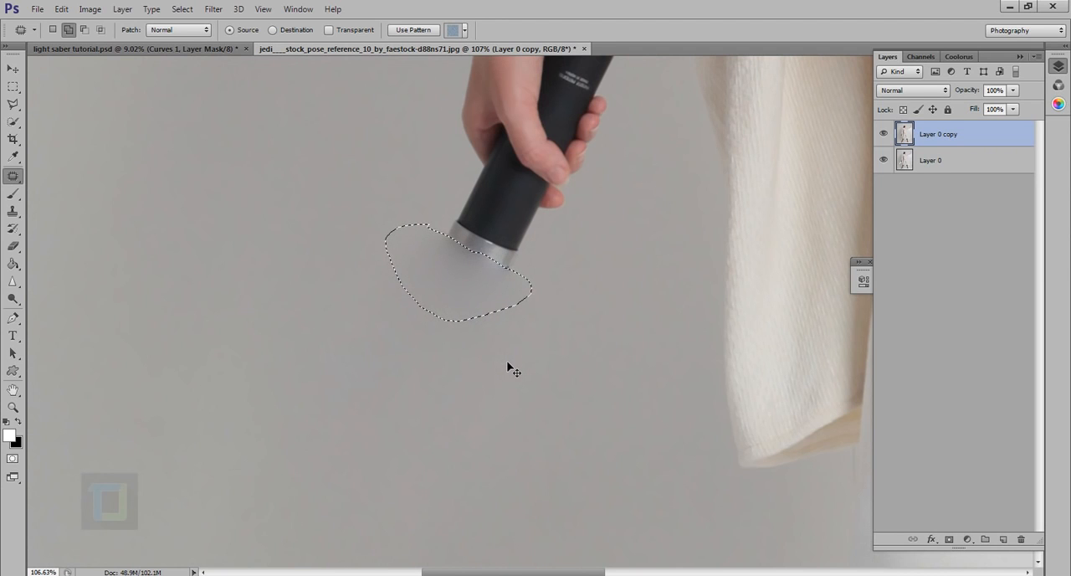
{"action": "key", "text": "ctrl+d"}
{"action": "key", "text": "ctrl+z"}
{"action": "key", "text": "ctrl+d"}
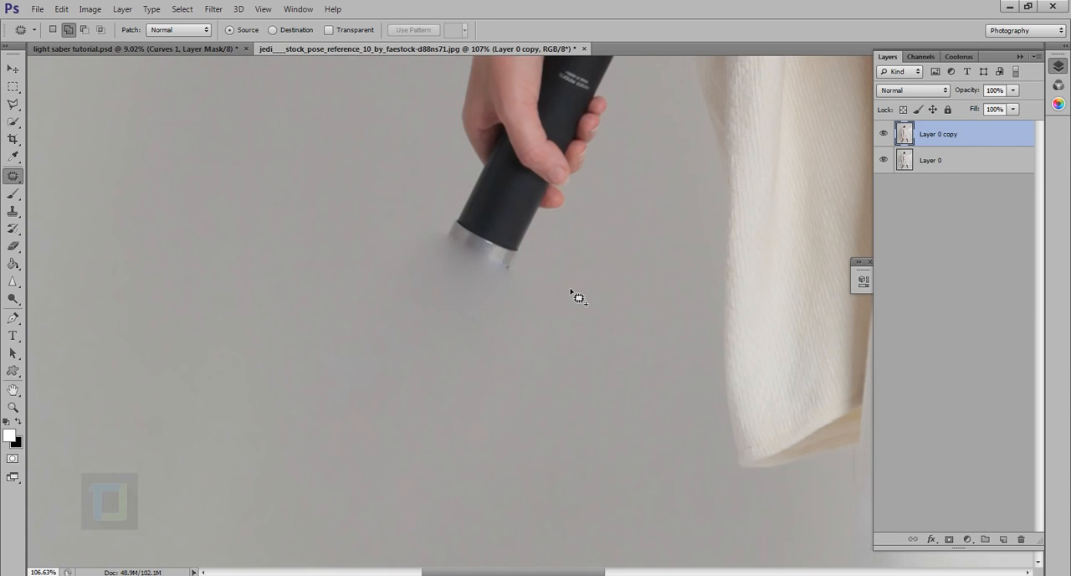
Add a Levels adjustment layer above the patched copy with midtones 0.72 and white input 233, and compare the image without it.
{"action": "key", "text": "ctrl+0"}
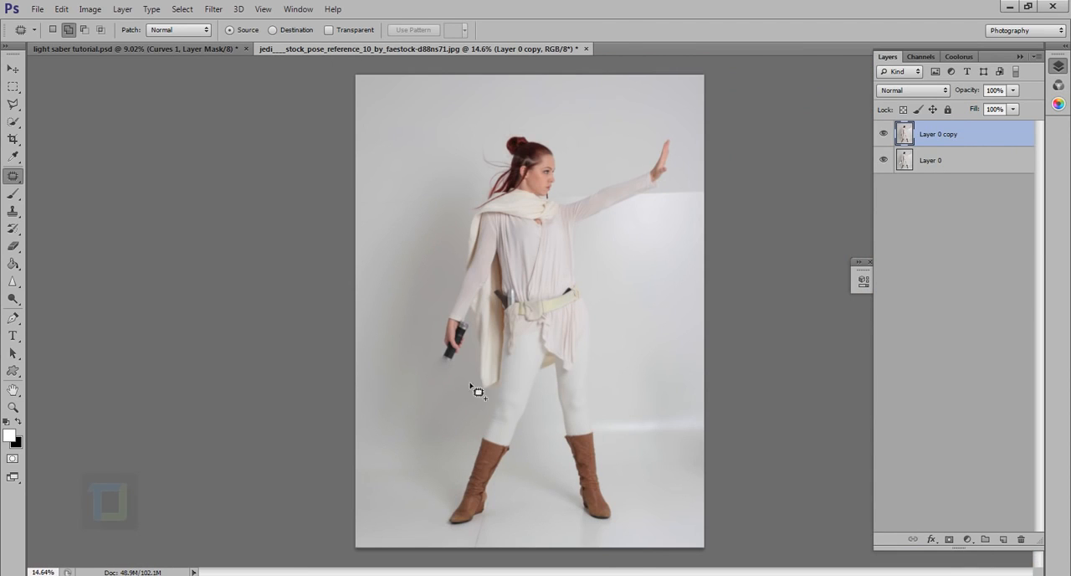
{"action": "left_click", "coordinate": [886, 135]}
{"action": "left_click", "coordinate": [968, 540]}
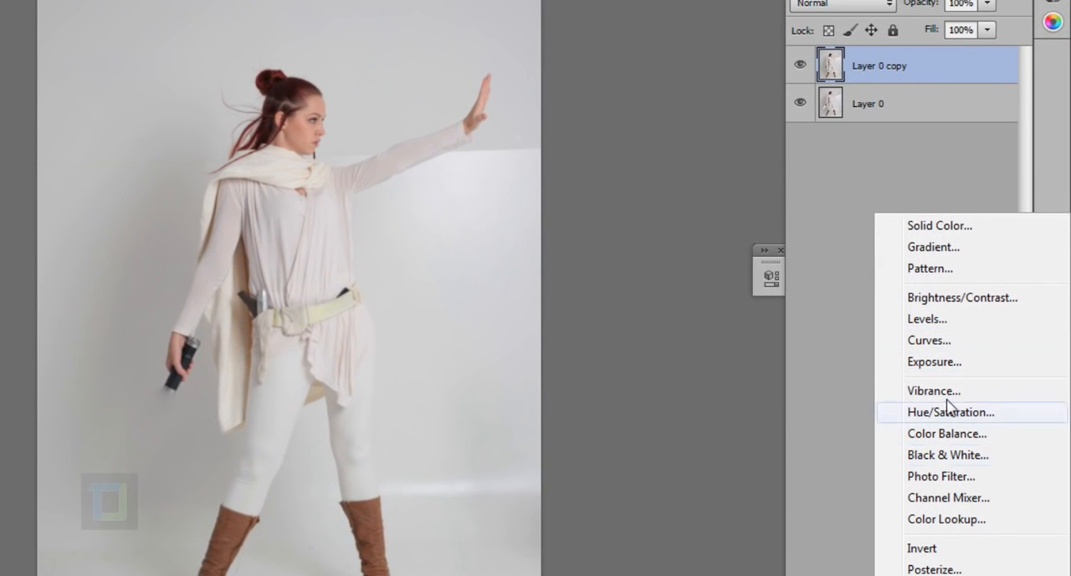
{"action": "left_click", "coordinate": [940, 321]}
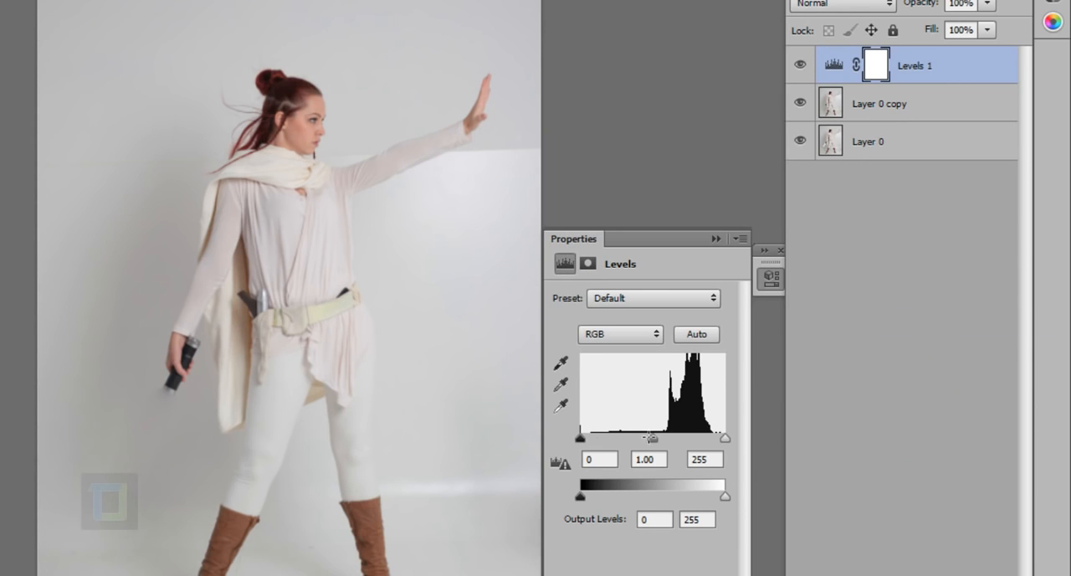
{"action": "left_click_drag", "start_coordinate": [653, 438], "coordinate": [661, 437]}
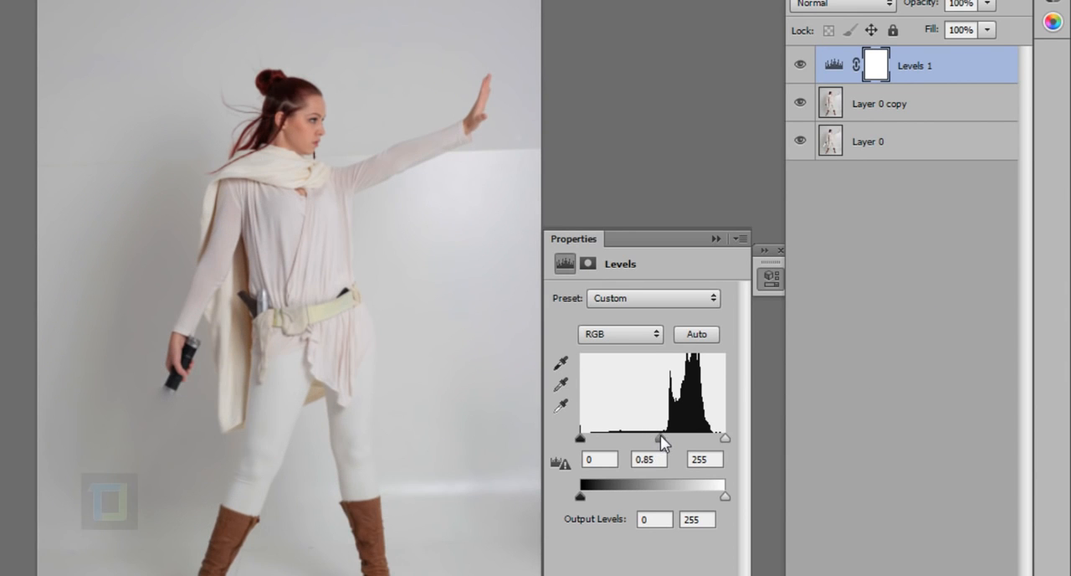
{"action": "left_click_drag", "start_coordinate": [725, 438], "coordinate": [660, 438]}
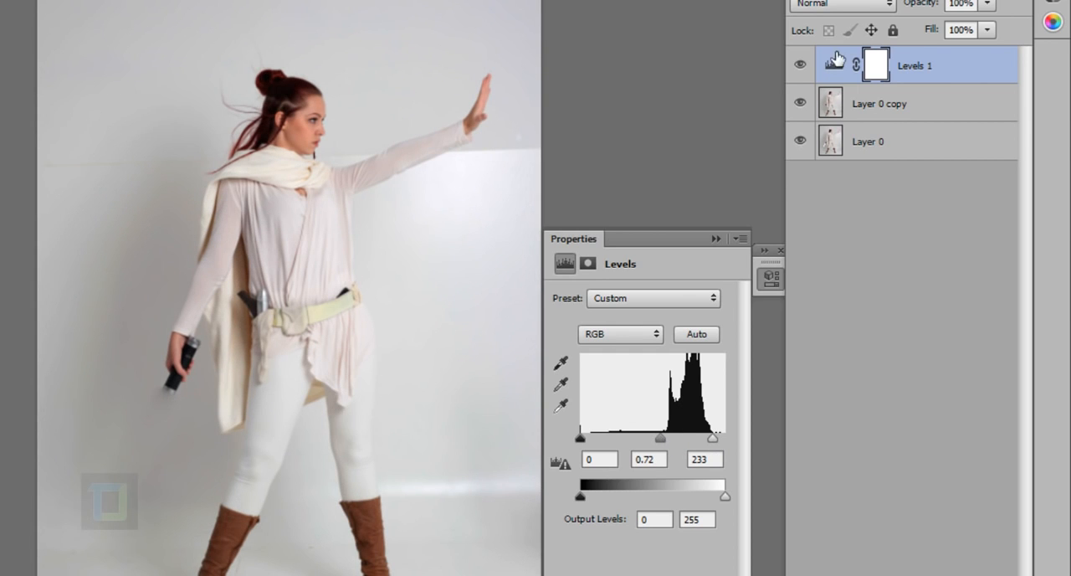
{"action": "left_click", "coordinate": [808, 64]}
{"action": "left_click", "coordinate": [808, 64]}
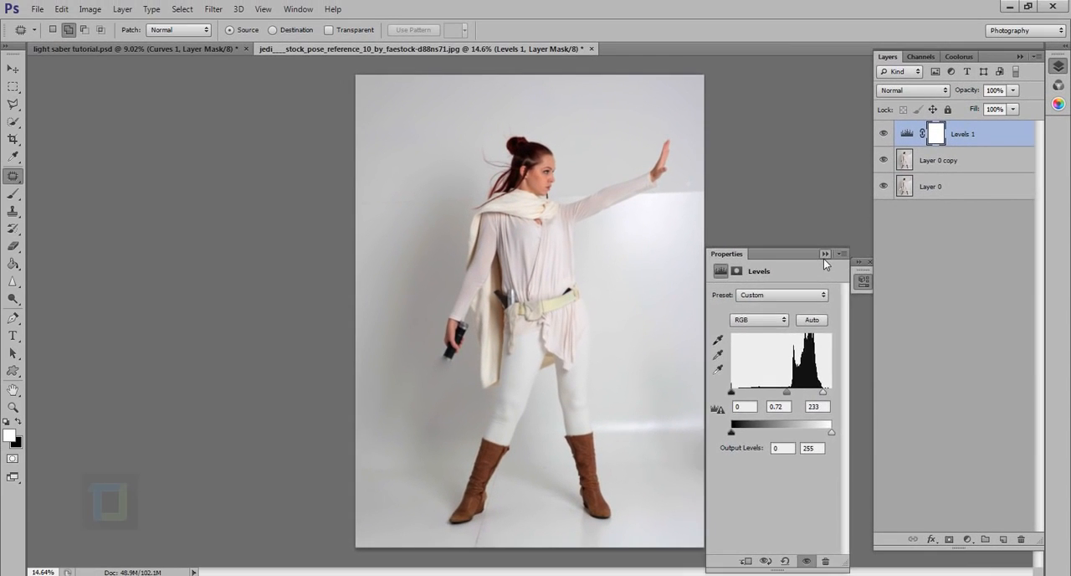
Add a Curves adjustment layer above the Levels layer, bend the curve down through input 215, output 181 and the shadows, and compare without it.
{"action": "left_click", "coordinate": [770, 277]}
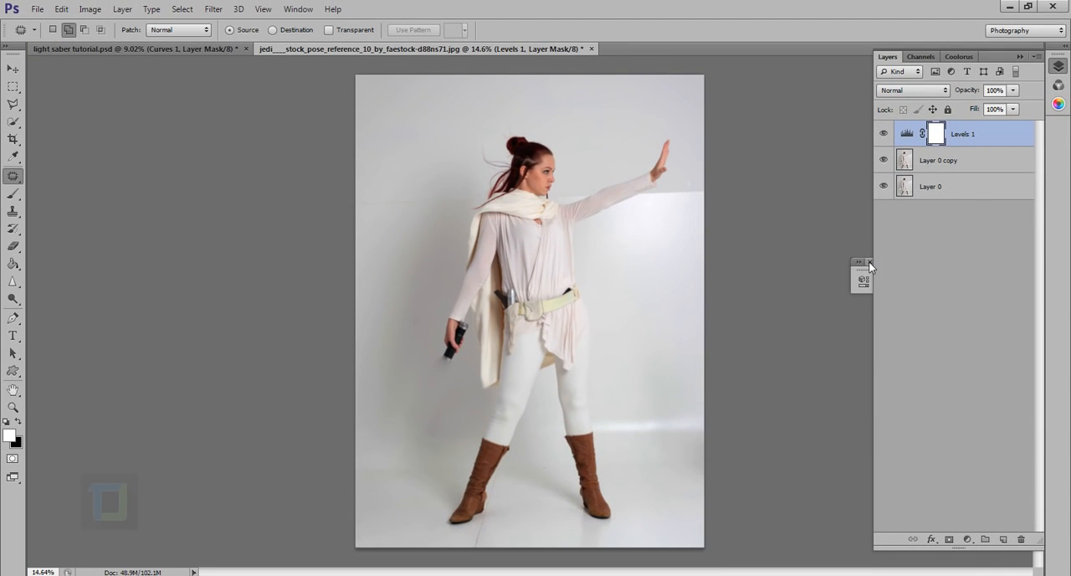
{"action": "left_click", "coordinate": [968, 540]}
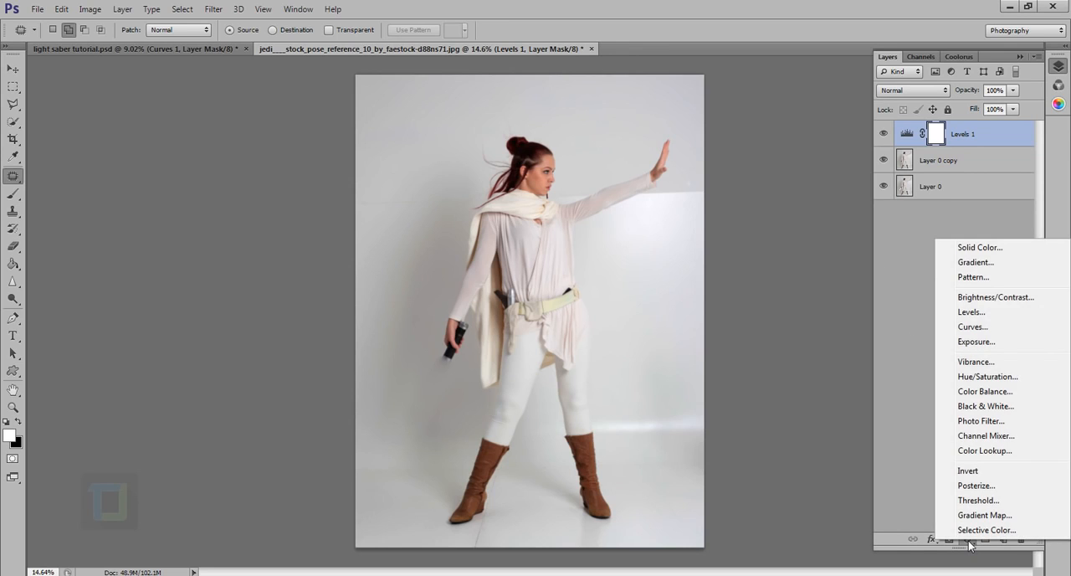
{"action": "left_click", "coordinate": [973, 326]}
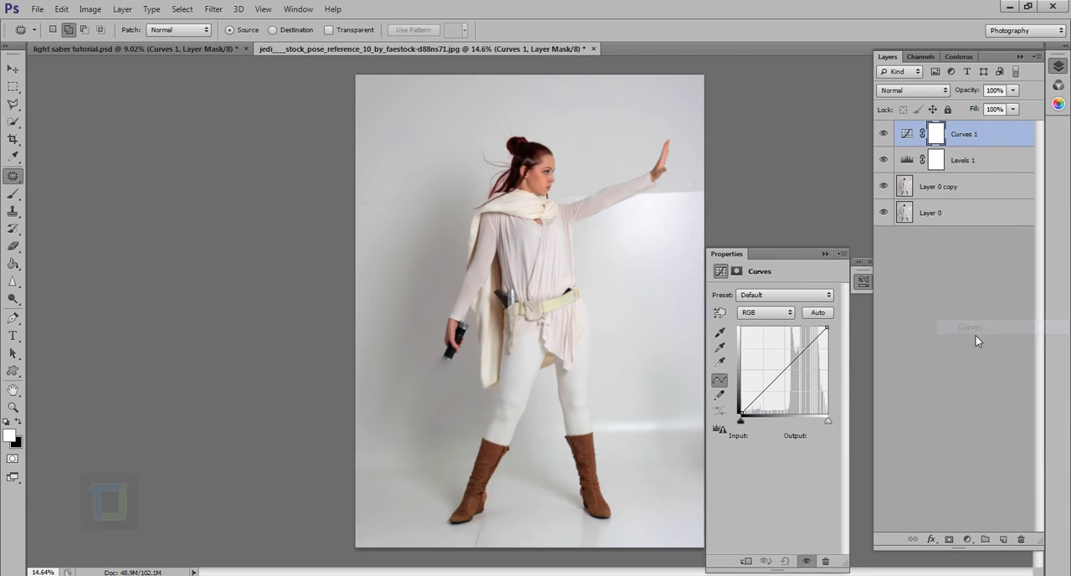
{"action": "left_click", "coordinate": [813, 353]}
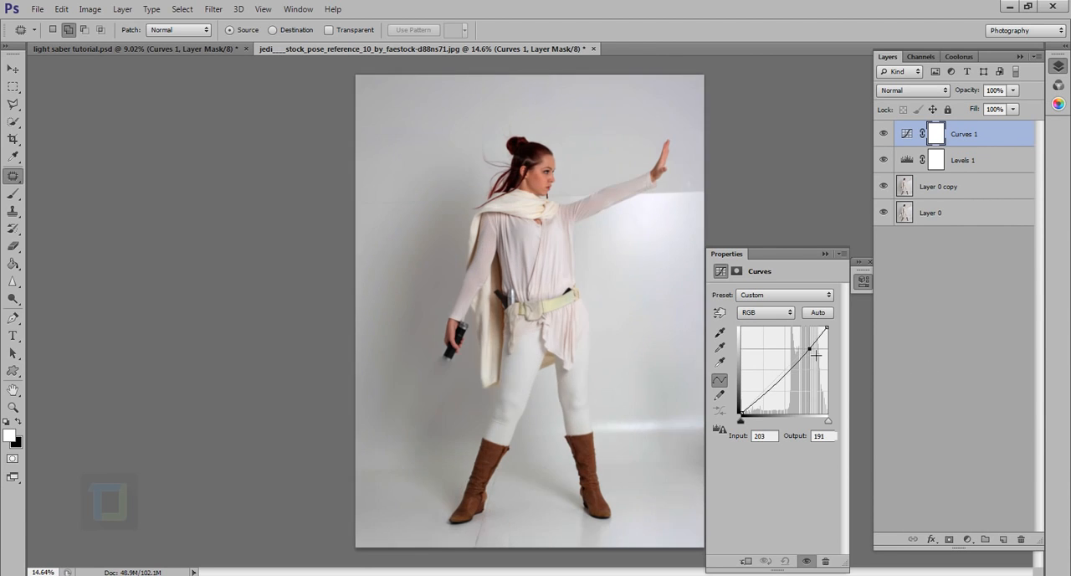
{"action": "left_click", "coordinate": [774, 398]}
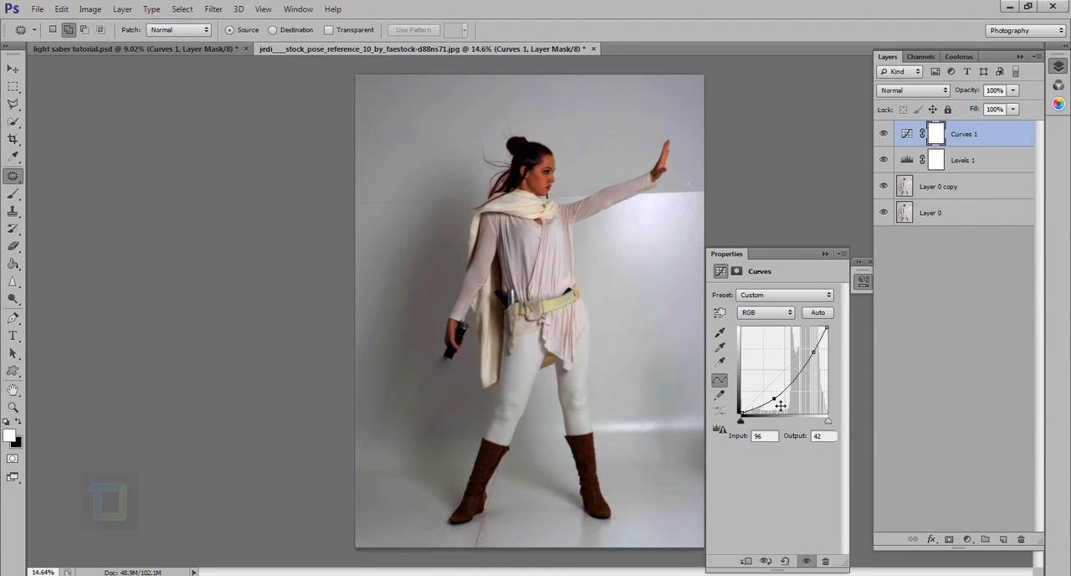
{"action": "left_click_drag", "start_coordinate": [781, 406], "coordinate": [782, 405]}
{"action": "left_click", "coordinate": [824, 255]}
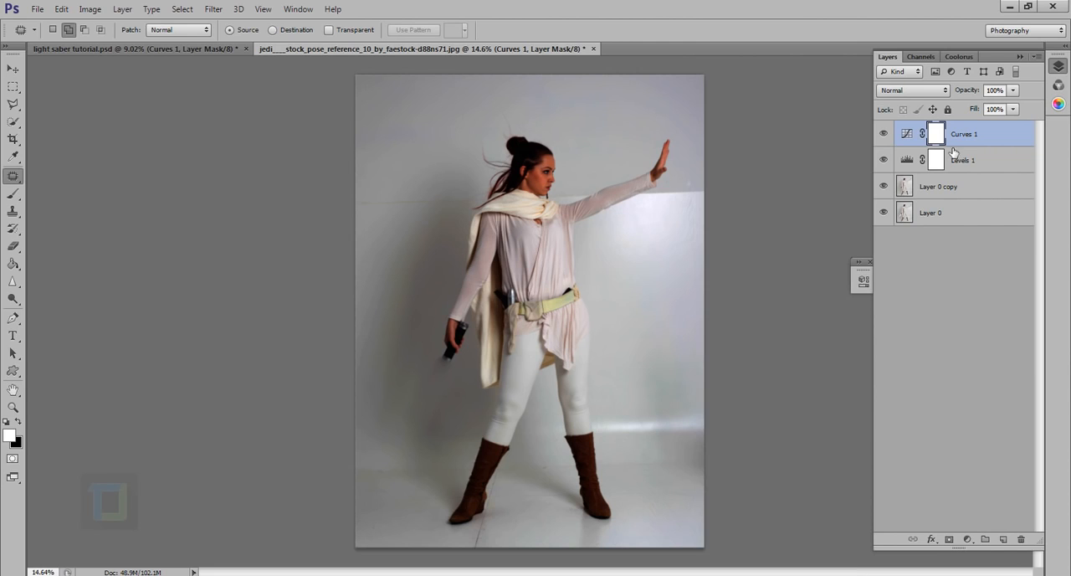
{"action": "left_click", "coordinate": [884, 134]}
{"action": "left_click", "coordinate": [884, 134]}
Set up the Brush tool with 0% hardness and a size of 1800 px.
{"action": "left_click", "coordinate": [12, 193]}
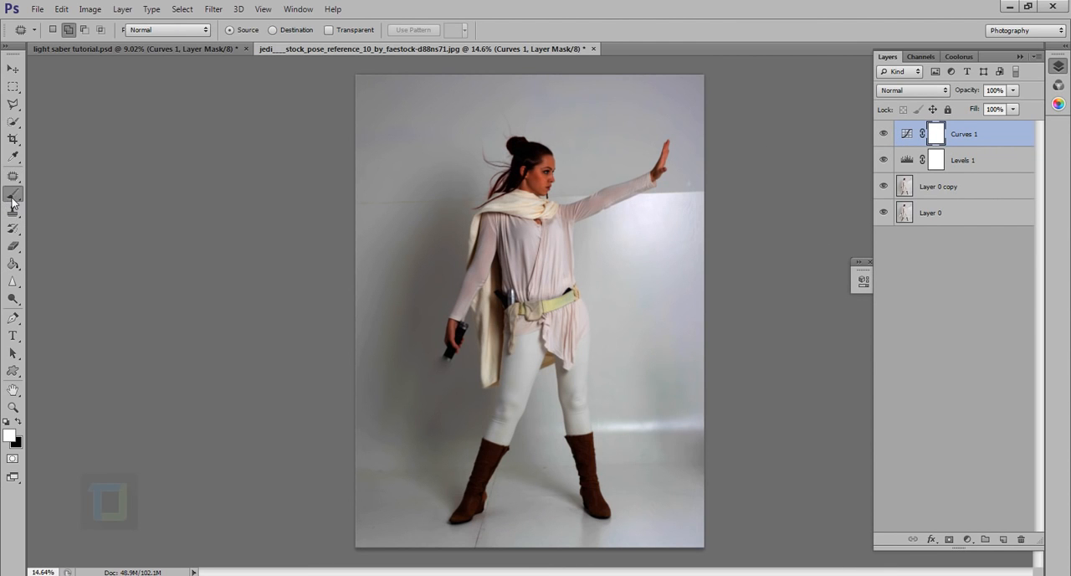
{"action": "left_click", "coordinate": [70, 191]}
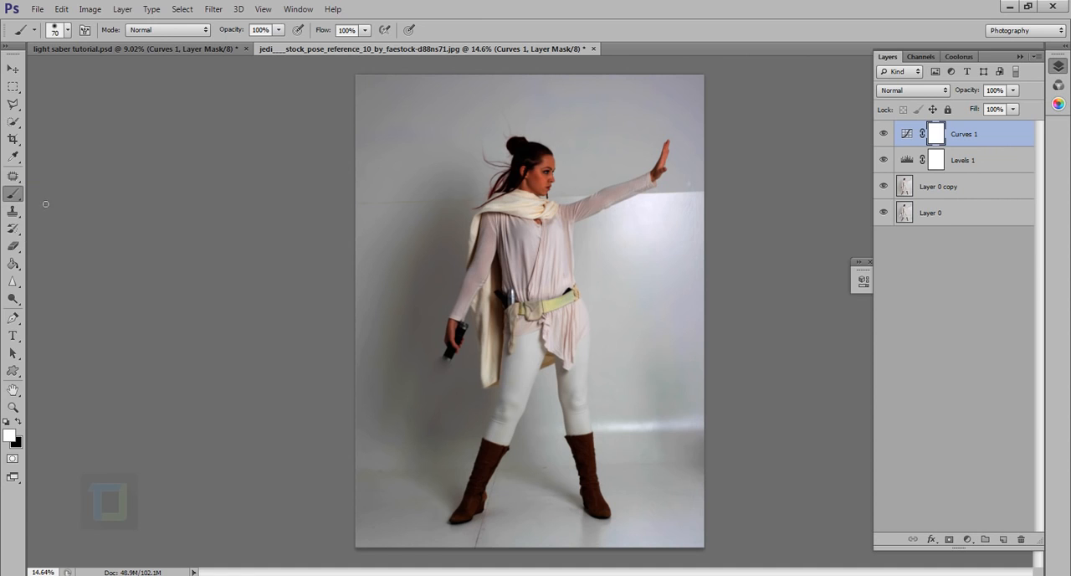
{"action": "right_click", "coordinate": [223, 156]}
{"action": "left_click", "coordinate": [423, 133]}
{"action": "right_click", "coordinate": [424, 133]}
{"action": "left_click_drag", "start_coordinate": [388, 146], "coordinate": [338, 149]}
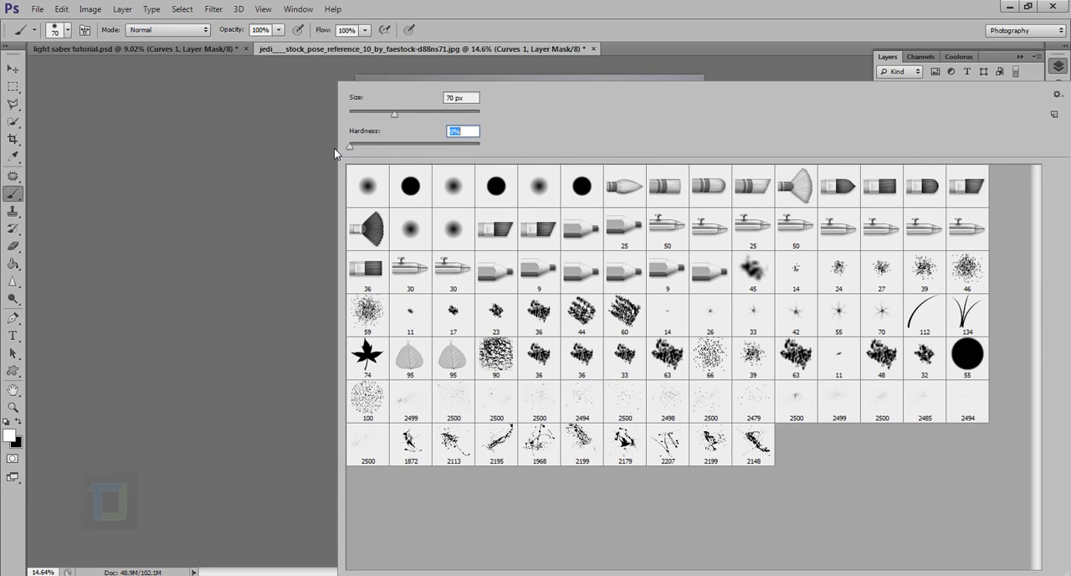
{"action": "left_click_drag", "start_coordinate": [393, 114], "coordinate": [427, 114]}
{"action": "left_click", "coordinate": [641, 15]}
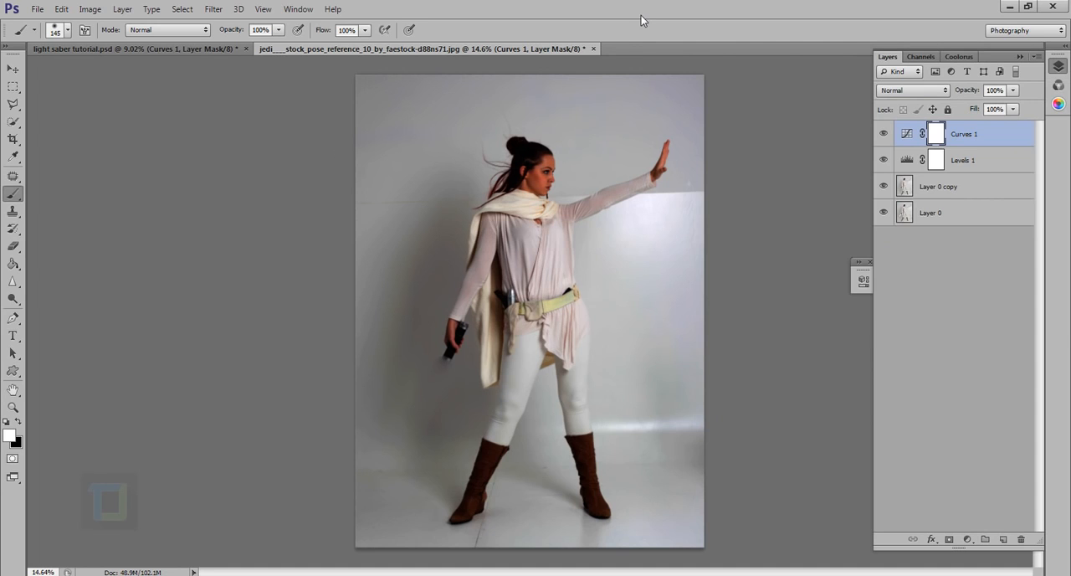
{"action": "key", "text": "bracketright"}
{"action": "key", "text": "bracketright"}
{"action": "key", "text": "bracketright"}
{"action": "key", "text": "bracketright"}
{"action": "key", "text": "bracketright"}
{"action": "key", "text": "bracketright"}
{"action": "key", "text": "bracketright"}
{"action": "key", "text": "bracketright"}
{"action": "key", "text": "bracketright"}
{"action": "key", "text": "bracketright"}
{"action": "key", "text": "bracketright"}
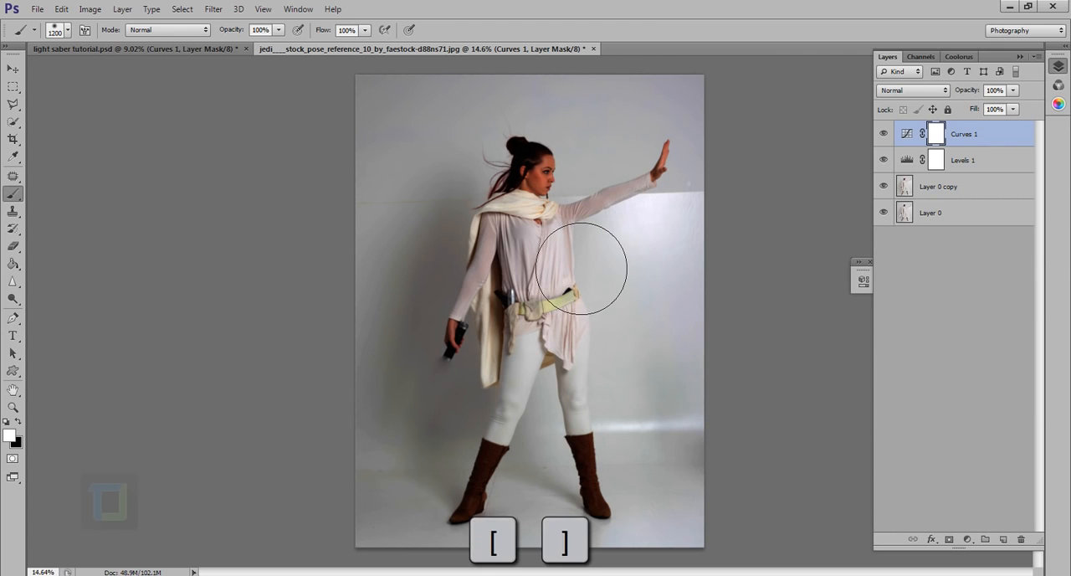
{"action": "key", "text": "bracketright"}
{"action": "key", "text": "bracketright"}
{"action": "key", "text": "bracketright"}
{"action": "key", "text": "bracketright"}
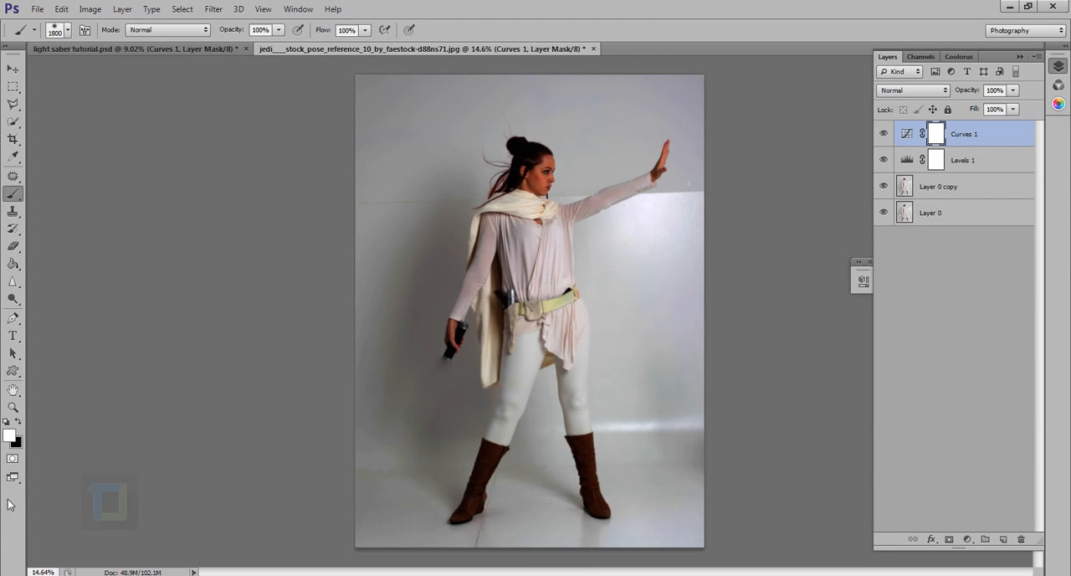
Paint black on the Curves layer's mask over the woman and the centre of the photo, leaving the outer edges darkened.
{"action": "left_click", "coordinate": [19, 422]}
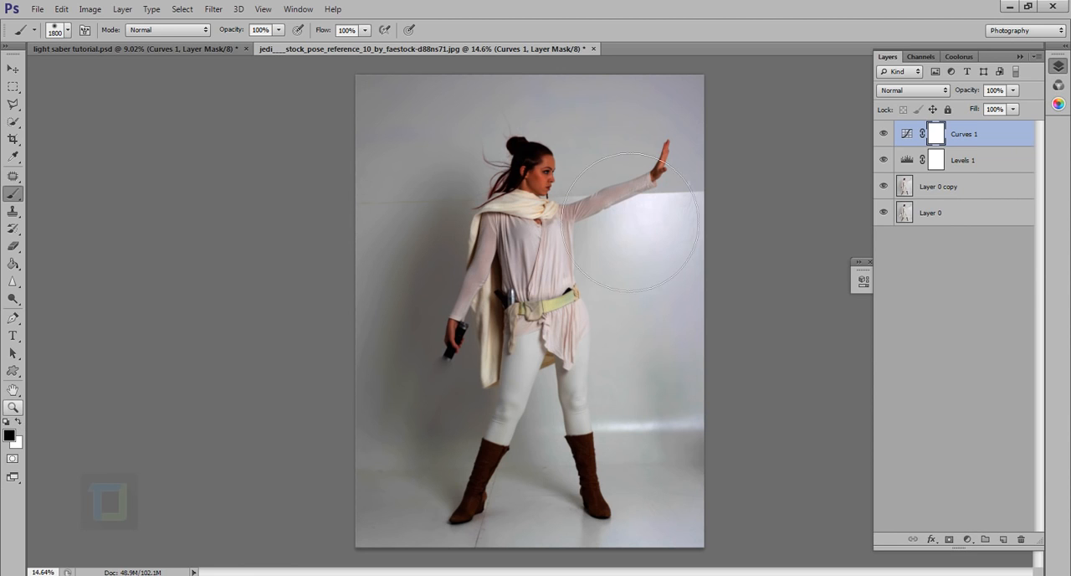
{"action": "left_click_drag", "start_coordinate": [632, 462], "coordinate": [629, 443]}
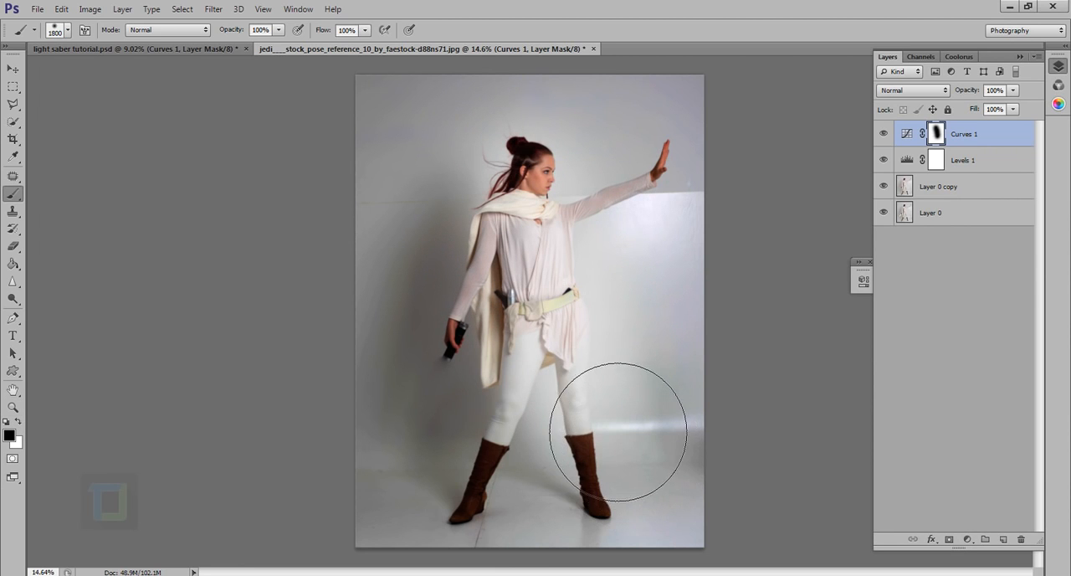
{"action": "key", "text": "x"}
{"action": "mouse_move", "coordinate": [625, 326]}
{"action": "left_mouse_down"}
{"action": "mouse_move", "coordinate": [590, 242]}
{"action": "mouse_move", "coordinate": [596, 233]}
{"action": "mouse_move", "coordinate": [603, 245]}
{"action": "mouse_move", "coordinate": [597, 232]}
{"action": "mouse_move", "coordinate": [623, 350]}
{"action": "mouse_move", "coordinate": [608, 258]}
{"action": "mouse_move", "coordinate": [636, 326]}
{"action": "mouse_move", "coordinate": [639, 366]}
{"action": "mouse_move", "coordinate": [597, 293]}
{"action": "mouse_move", "coordinate": [616, 340]}
{"action": "mouse_move", "coordinate": [642, 509]}
{"action": "left_mouse_up"}
{"action": "key", "text": "x"}
{"action": "key", "text": "ctrl+z"}
{"action": "mouse_move", "coordinate": [649, 459]}
{"action": "left_mouse_down"}
{"action": "mouse_move", "coordinate": [622, 226]}
{"action": "mouse_move", "coordinate": [659, 249]}
{"action": "mouse_move", "coordinate": [697, 237]}
{"action": "mouse_move", "coordinate": [588, 388]}
{"action": "mouse_move", "coordinate": [558, 252]}
{"action": "mouse_move", "coordinate": [592, 240]}
{"action": "mouse_move", "coordinate": [616, 441]}
{"action": "mouse_move", "coordinate": [614, 511]}
{"action": "left_mouse_up"}
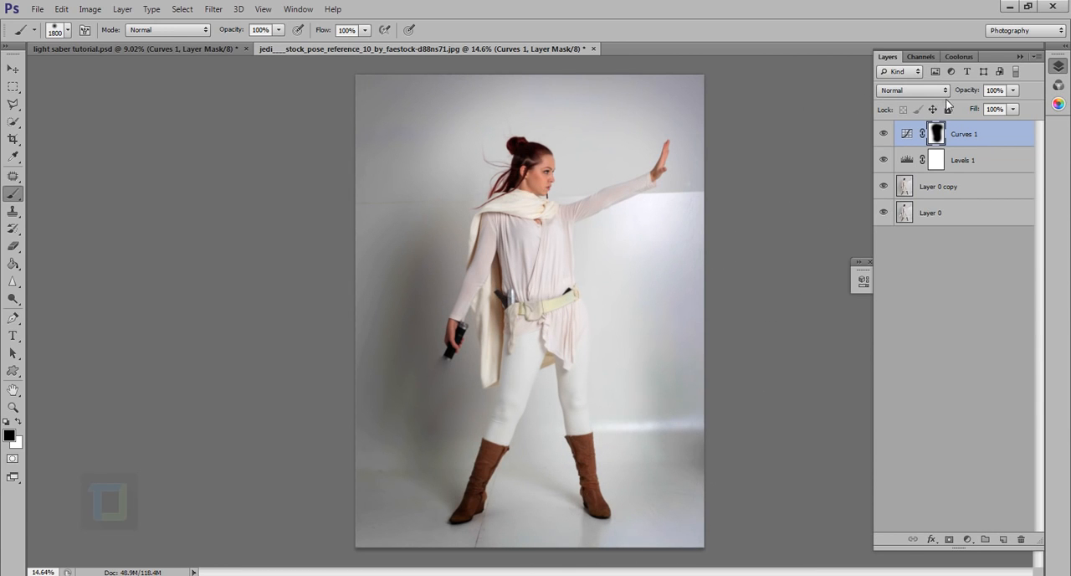
Lower the Curves layer's opacity to 50% and compare the image without it.
{"action": "left_click_drag", "start_coordinate": [977, 93], "coordinate": [928, 98]}
{"action": "left_click", "coordinate": [905, 134]}
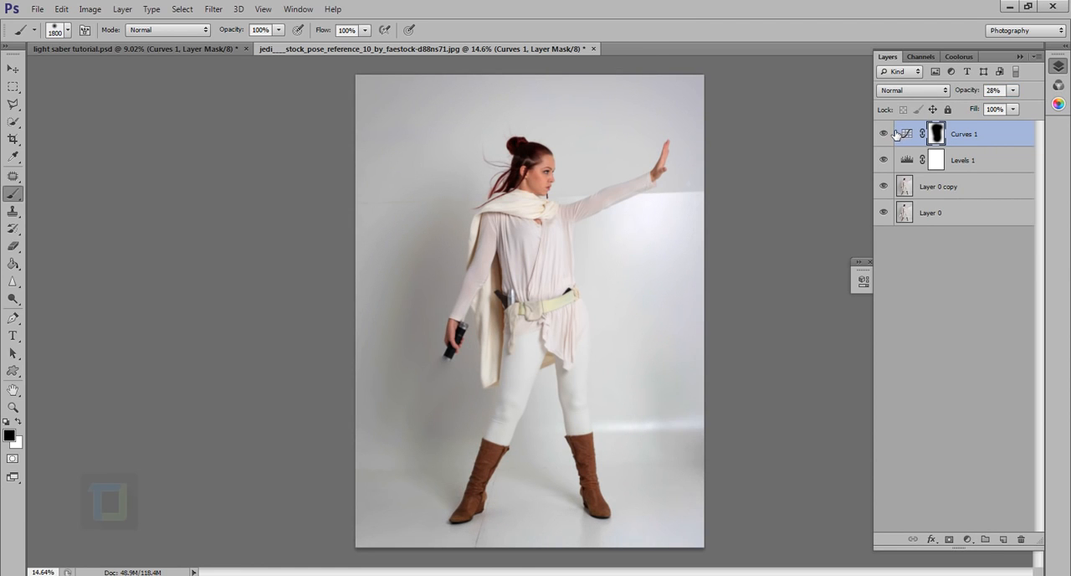
{"action": "scroll", "coordinate": [693, 294], "scroll_direction": "down", "scroll_amount": 3}
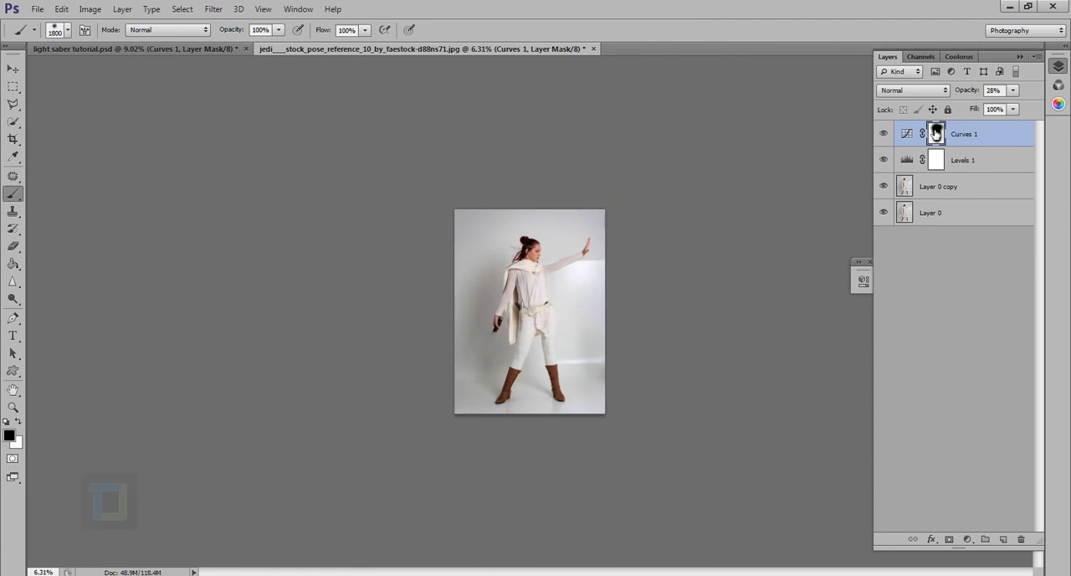
{"action": "left_click_drag", "start_coordinate": [968, 96], "coordinate": [984, 95]}
{"action": "left_click", "coordinate": [886, 135]}
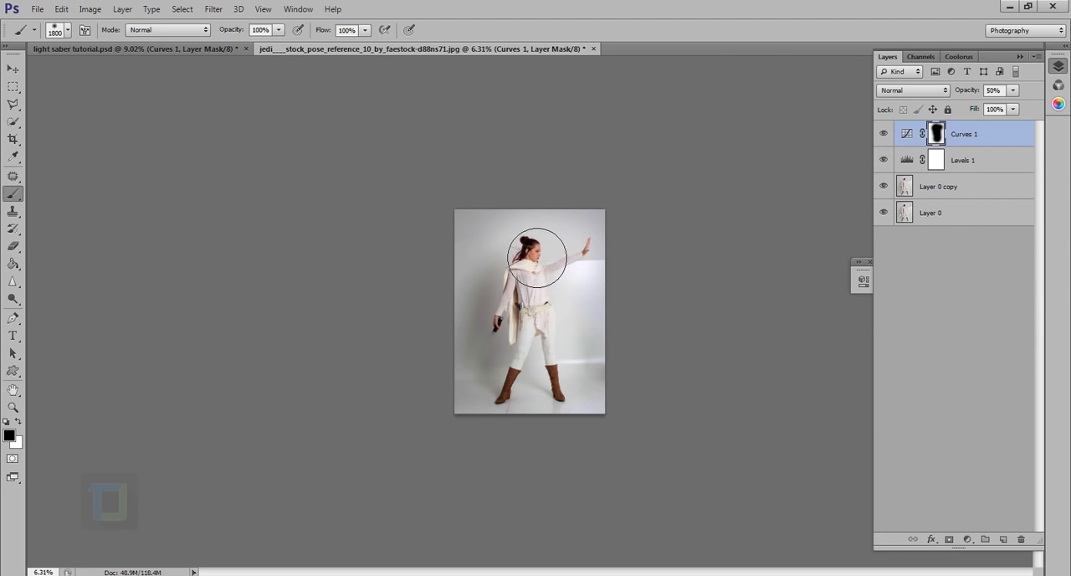
Paint white on the Curves layer's mask over the backdrop beside the back of the woman's head to restore the darkening there.
{"action": "key", "text": "x"}
{"action": "left_click", "coordinate": [509, 255]}
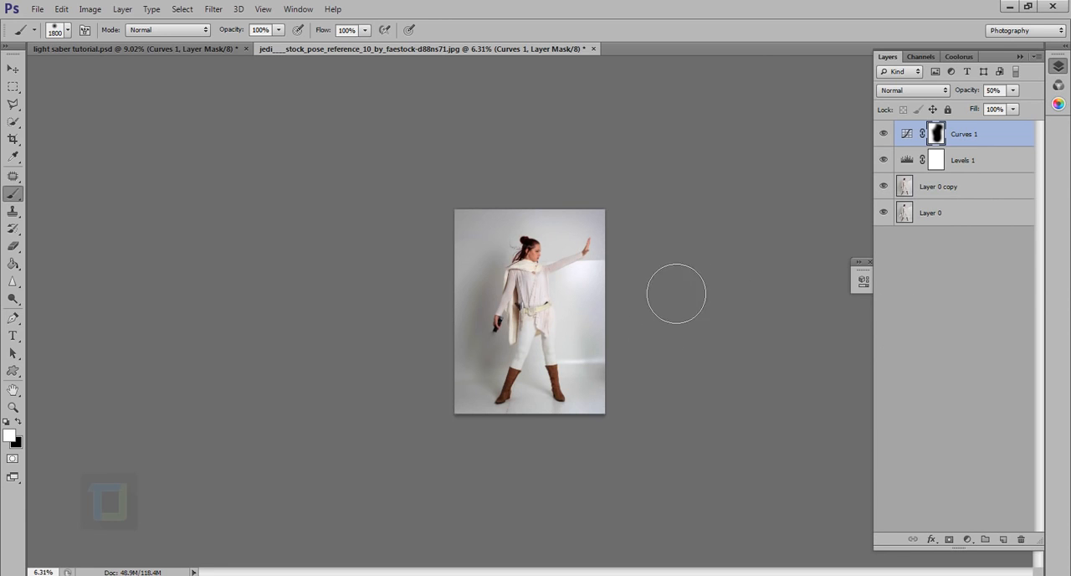
{"action": "scroll", "coordinate": [561, 404], "scroll_direction": "up", "scroll_amount": 1}
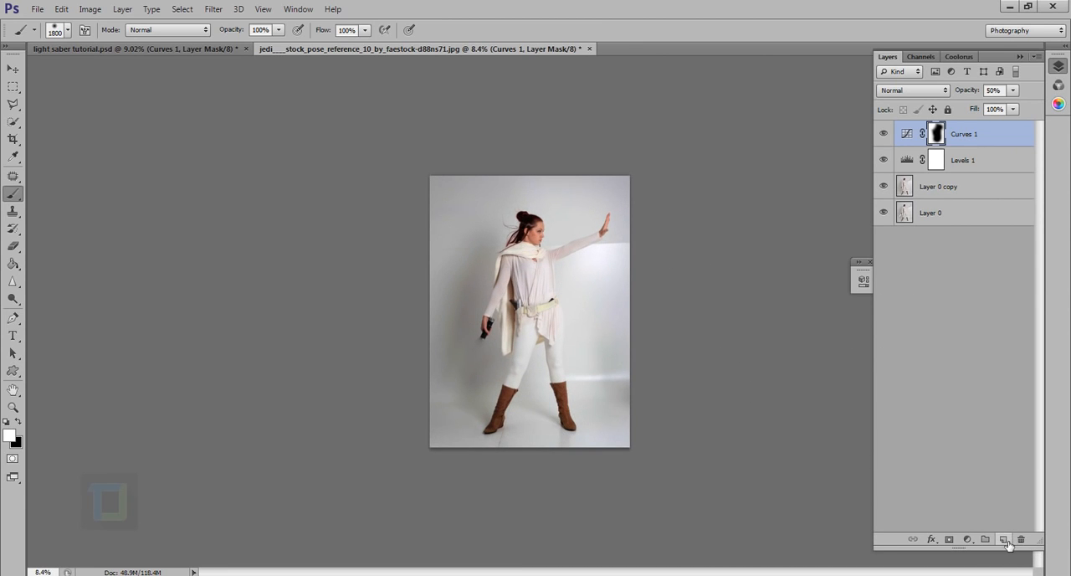
Create a new empty layer above the Curves layer and set the brush to 100 px with 45% hardness.
{"action": "left_click", "coordinate": [1003, 539]}
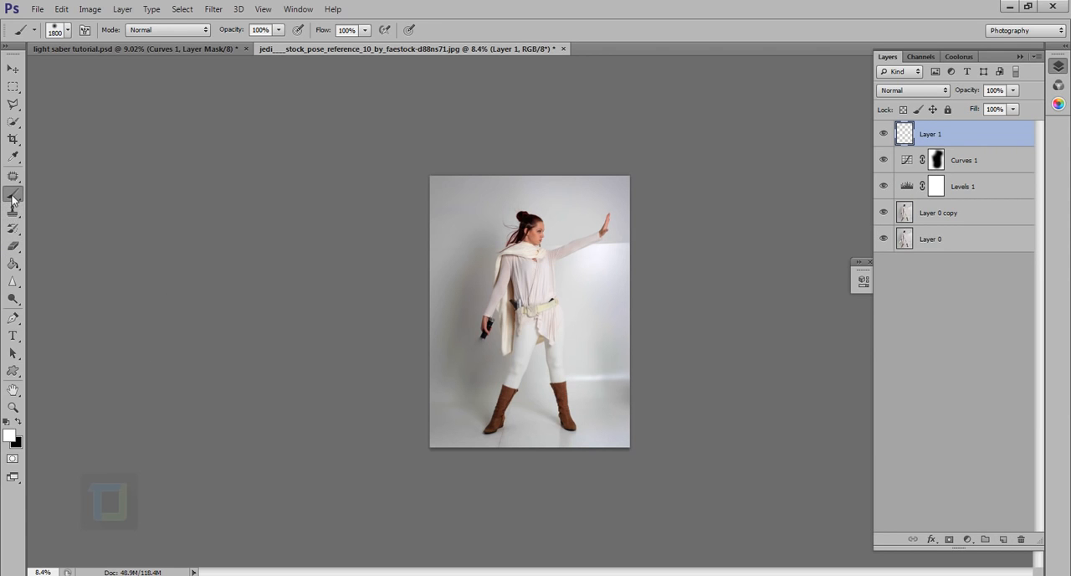
{"action": "scroll", "coordinate": [542, 331], "scroll_direction": "up", "scroll_amount": 3}
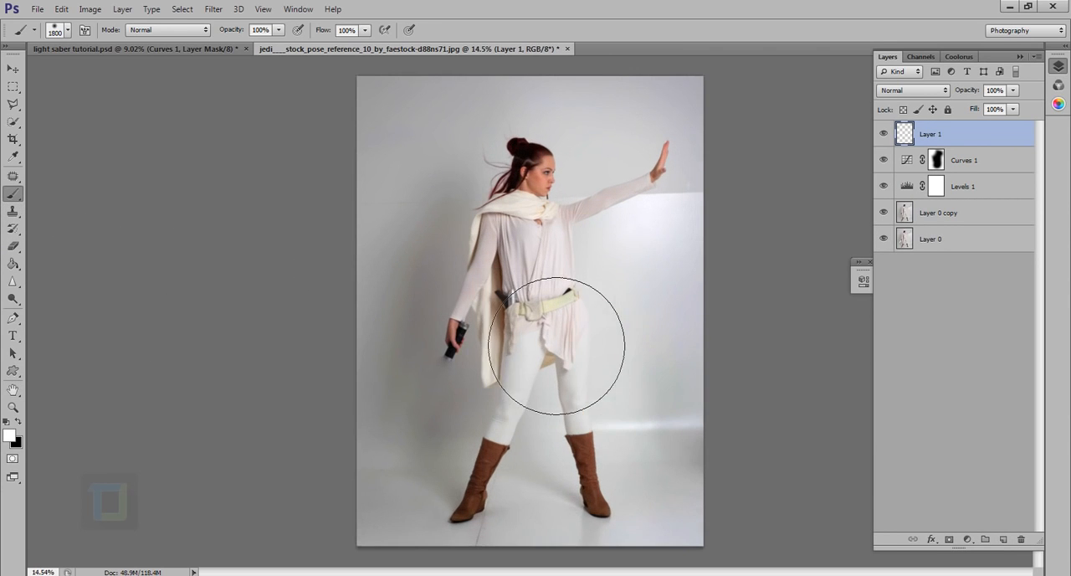
{"action": "key", "text": "bracketleft"}
{"action": "key", "text": "bracketleft"}
{"action": "key", "text": "bracketleft"}
{"action": "key", "text": "bracketleft"}
{"action": "key", "text": "bracketleft"}
{"action": "key", "text": "bracketleft"}
{"action": "key", "text": "bracketleft"}
{"action": "key", "text": "bracketleft"}
{"action": "key", "text": "bracketleft"}
{"action": "key", "text": "bracketleft"}
{"action": "key", "text": "bracketleft"}
{"action": "key", "text": "bracketleft"}
{"action": "key", "text": "bracketleft"}
{"action": "key", "text": "bracketleft"}
{"action": "key", "text": "bracketleft"}
{"action": "key", "text": "bracketleft"}
{"action": "key", "text": "bracketleft"}
{"action": "key", "text": "bracketleft"}
{"action": "key", "text": "bracketleft"}
{"action": "key", "text": "bracketleft"}
{"action": "key", "text": "bracketleft"}
{"action": "scroll", "coordinate": [466, 377], "scroll_direction": "up", "scroll_amount": 8}
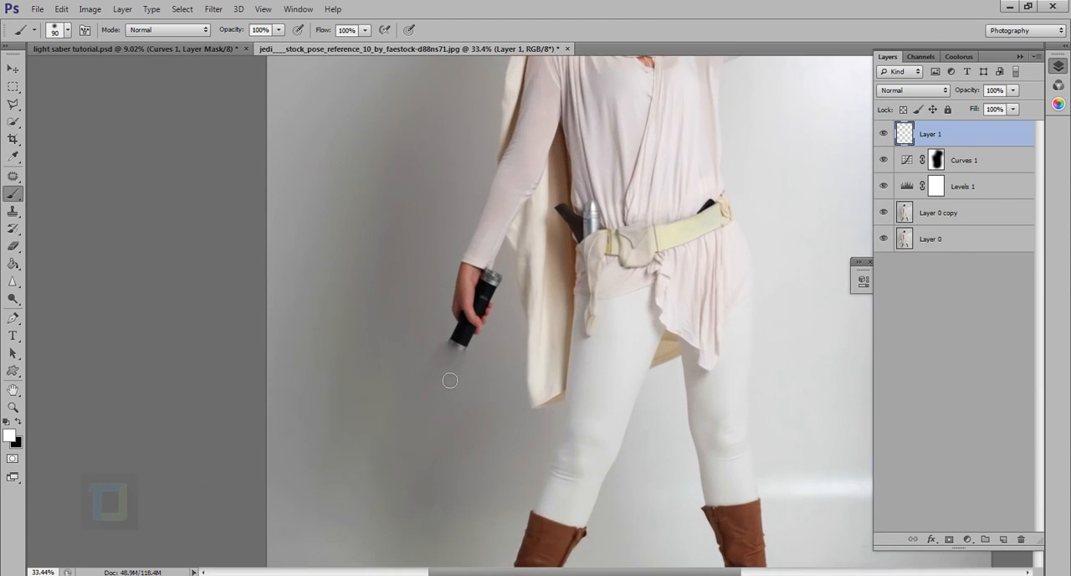
{"action": "scroll", "coordinate": [471, 376], "scroll_direction": "up", "scroll_amount": 3}
{"action": "key", "text": "bracketright"}
{"action": "key", "text": "bracketright"}
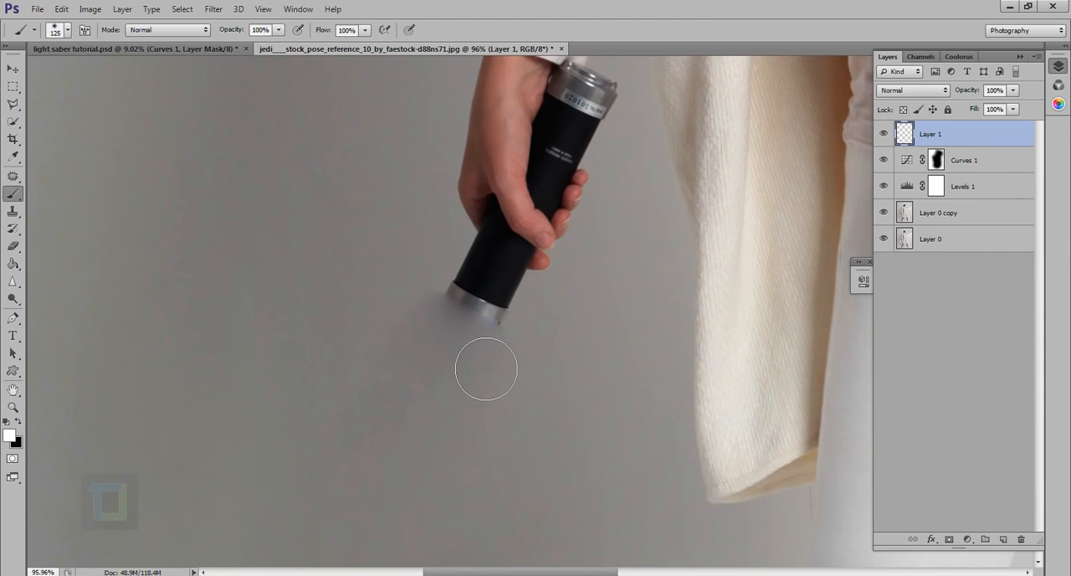
{"action": "right_click", "coordinate": [486, 368]}
{"action": "left_click", "coordinate": [409, 146]}
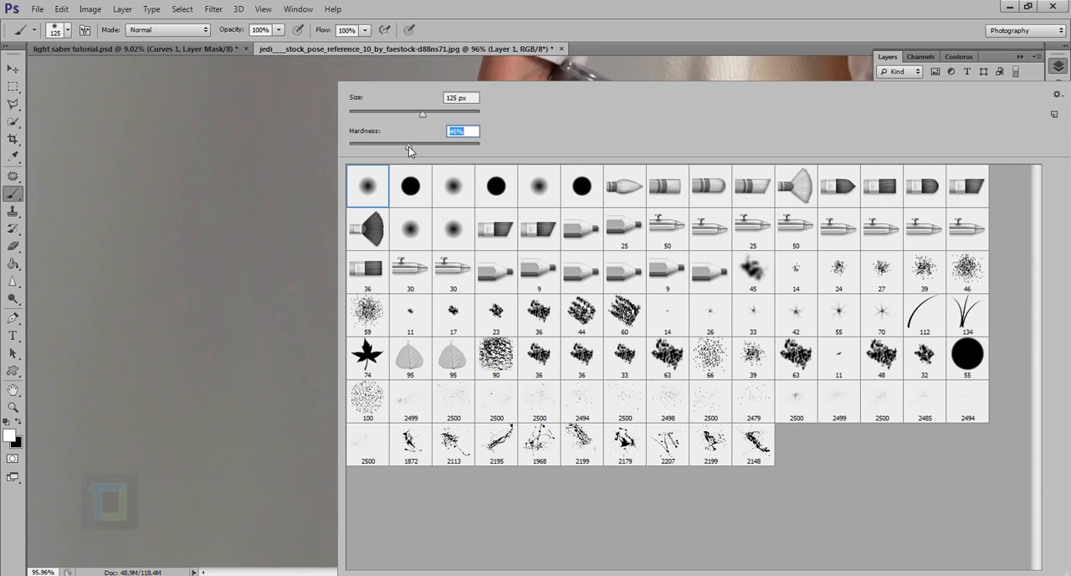
{"action": "left_click", "coordinate": [527, 8]}
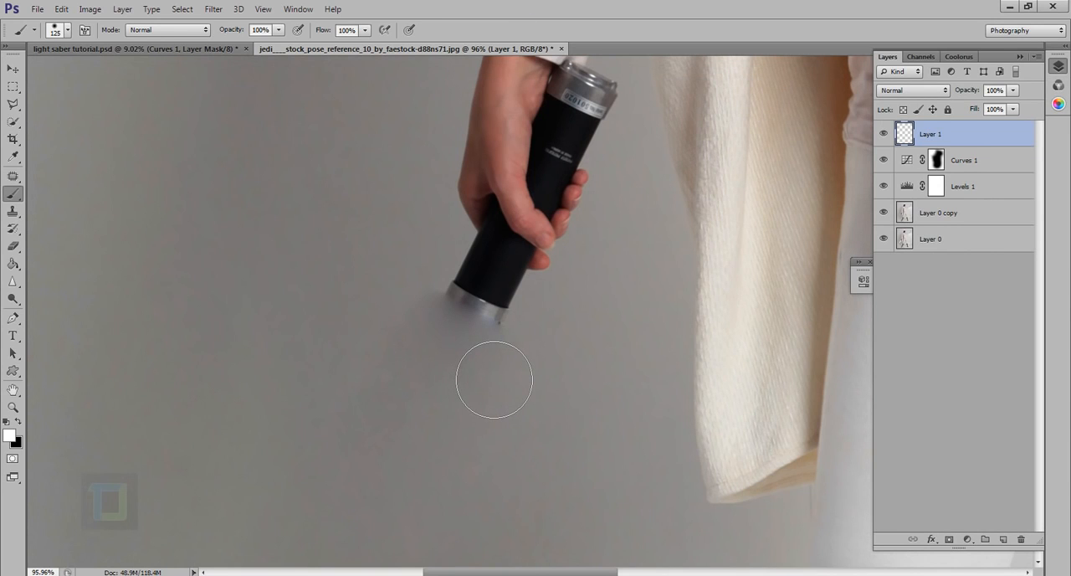
{"action": "key", "text": "bracketleft"}
Paint a straight white blade on the new layer from the handle's metal rim diagonally down to the floor beside the boot.
{"action": "left_click", "coordinate": [465, 323]}
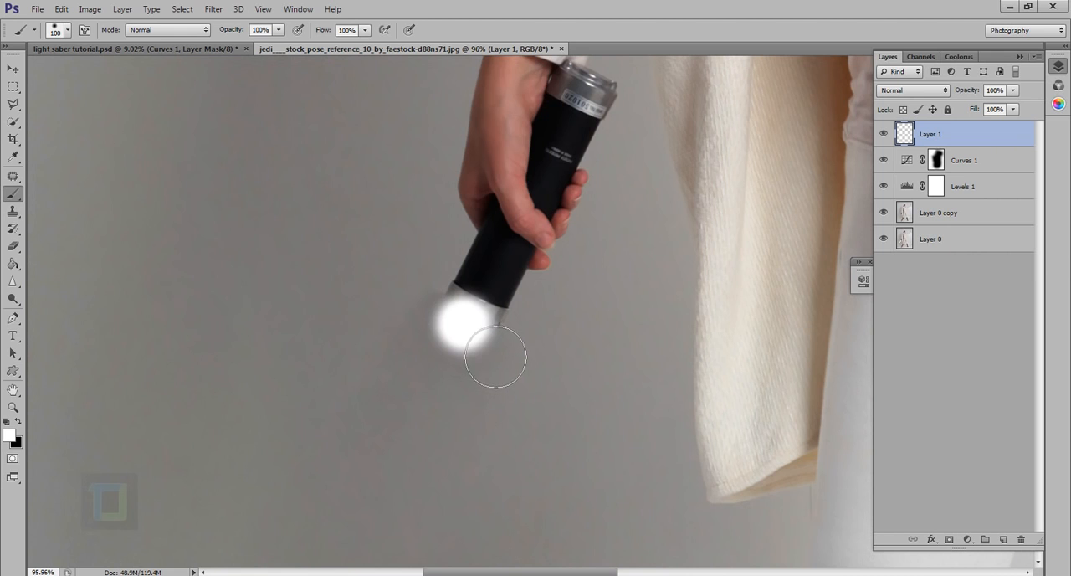
{"action": "scroll", "coordinate": [454, 413], "scroll_direction": "down", "scroll_amount": 5}
{"action": "left_click_drag", "start_coordinate": [421, 455], "coordinate": [532, 195]}
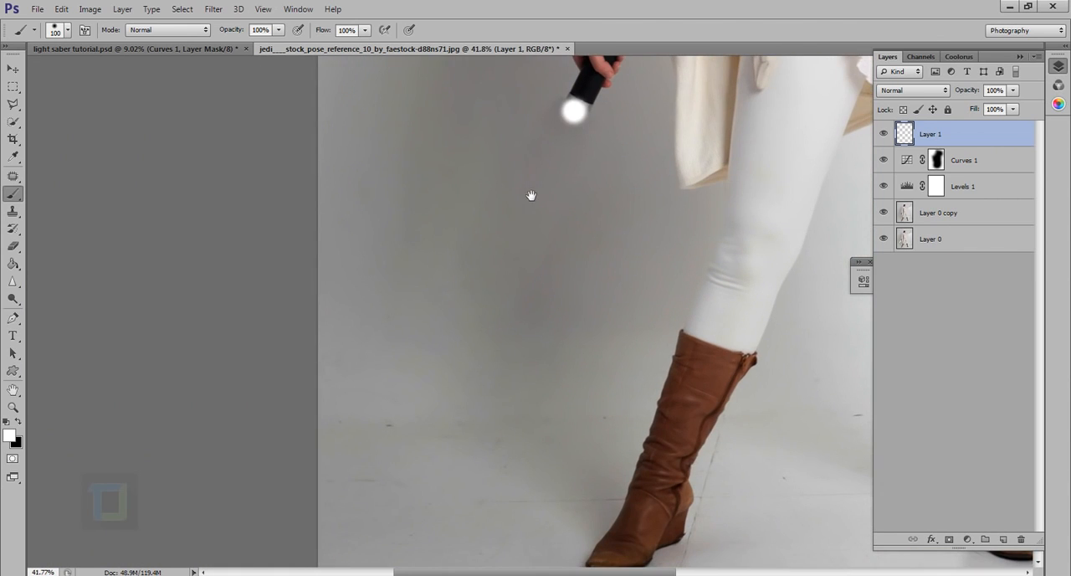
{"action": "scroll", "coordinate": [494, 340], "scroll_direction": "down", "scroll_amount": 4}
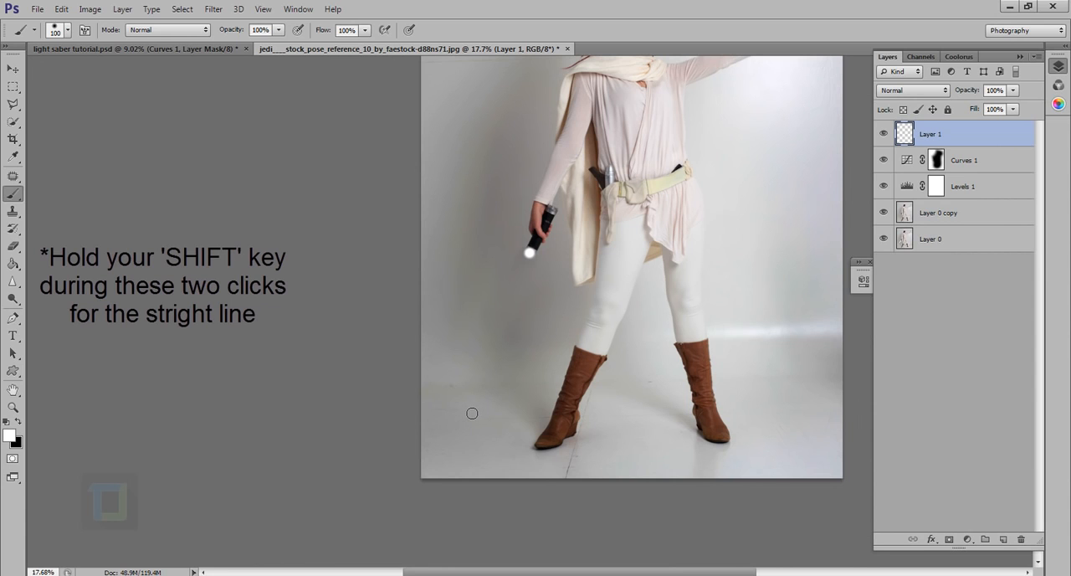
{"action": "left_click", "coordinate": [472, 414], "text": "shift"}
{"action": "scroll", "coordinate": [576, 352], "scroll_direction": "down", "scroll_amount": 2}
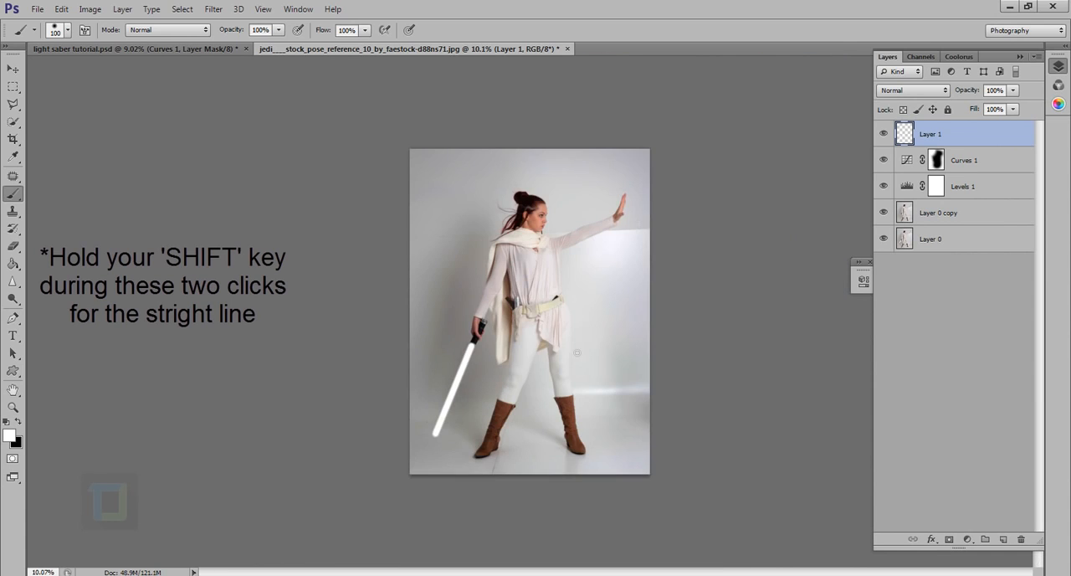
Rotate the white blade by 2.88° with Free Transform and move it into line with the handle's metal rim.
{"action": "scroll", "coordinate": [474, 467], "scroll_direction": "up", "scroll_amount": 2}
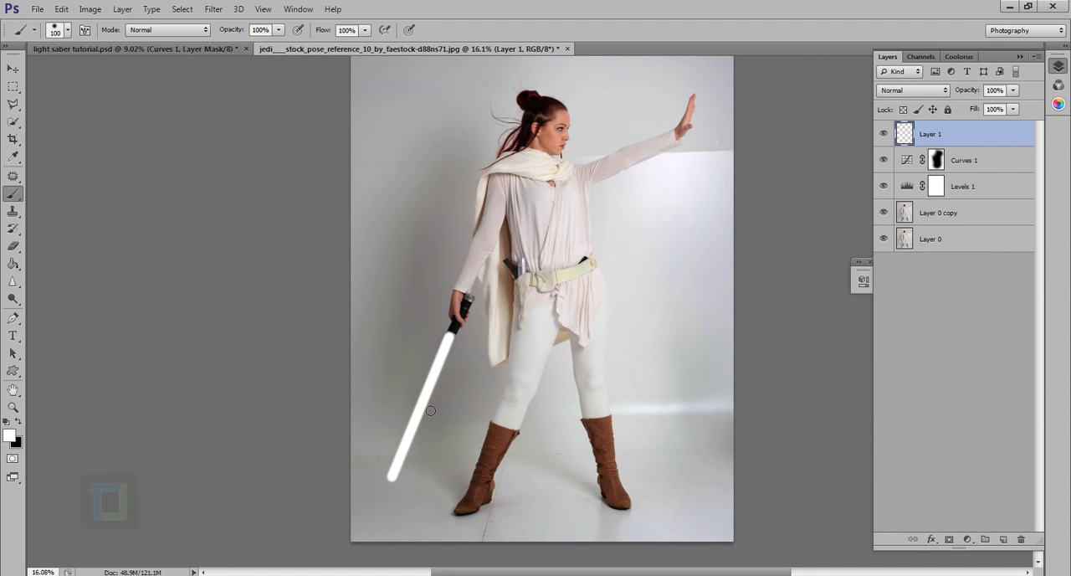
{"action": "key", "text": "ctrl+t"}
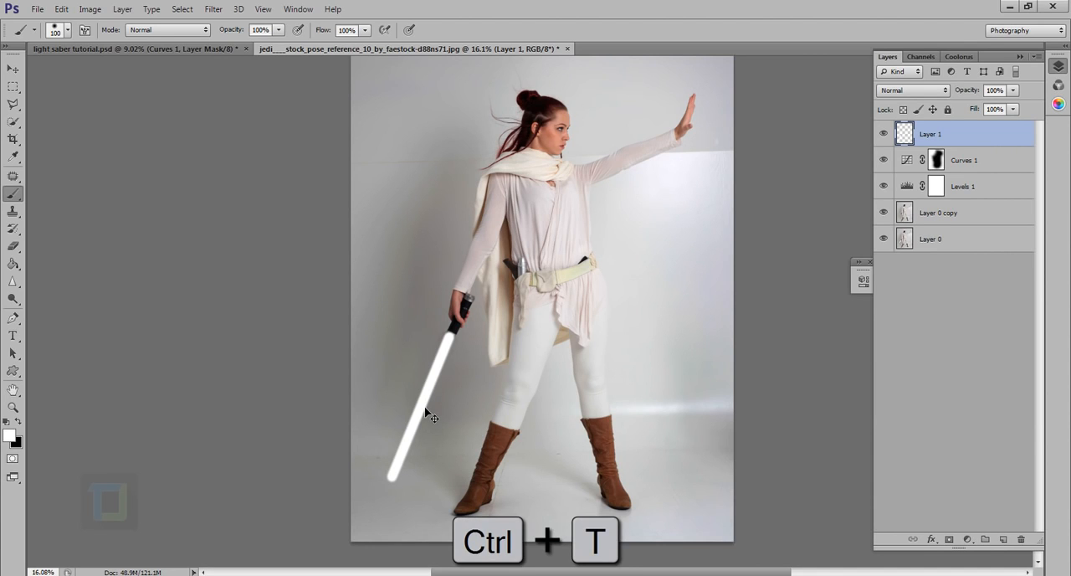
{"action": "scroll", "coordinate": [485, 325], "scroll_direction": "up", "scroll_amount": 9}
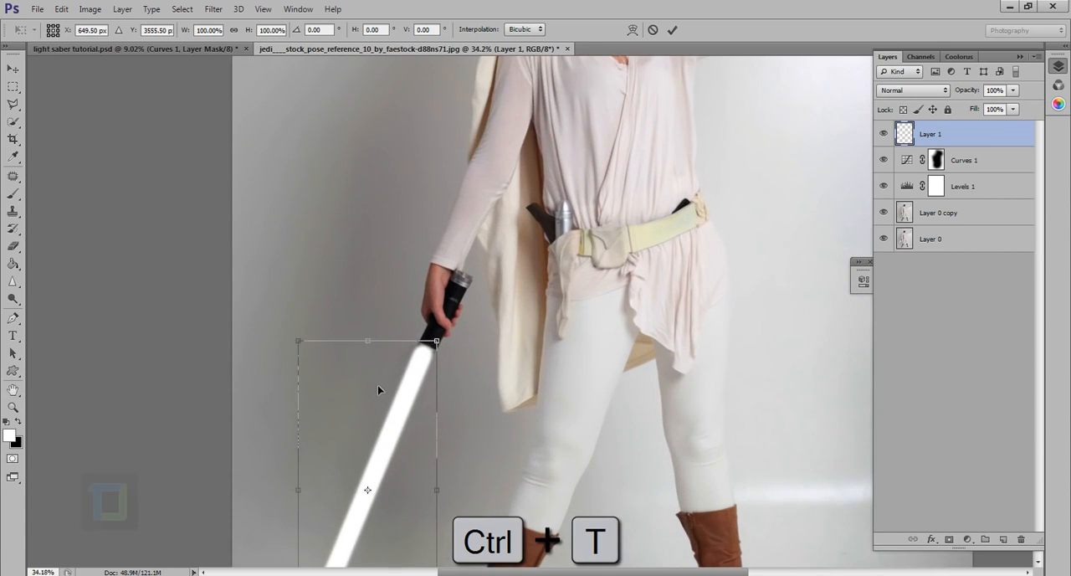
{"action": "left_click_drag", "start_coordinate": [509, 306], "coordinate": [510, 293]}
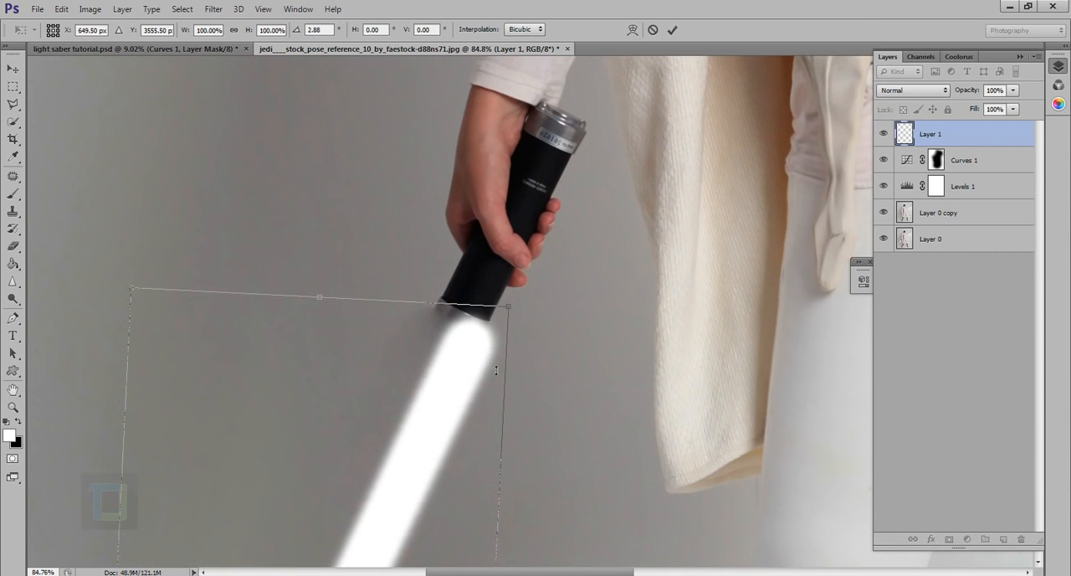
{"action": "left_click_drag", "start_coordinate": [439, 453], "coordinate": [417, 447]}
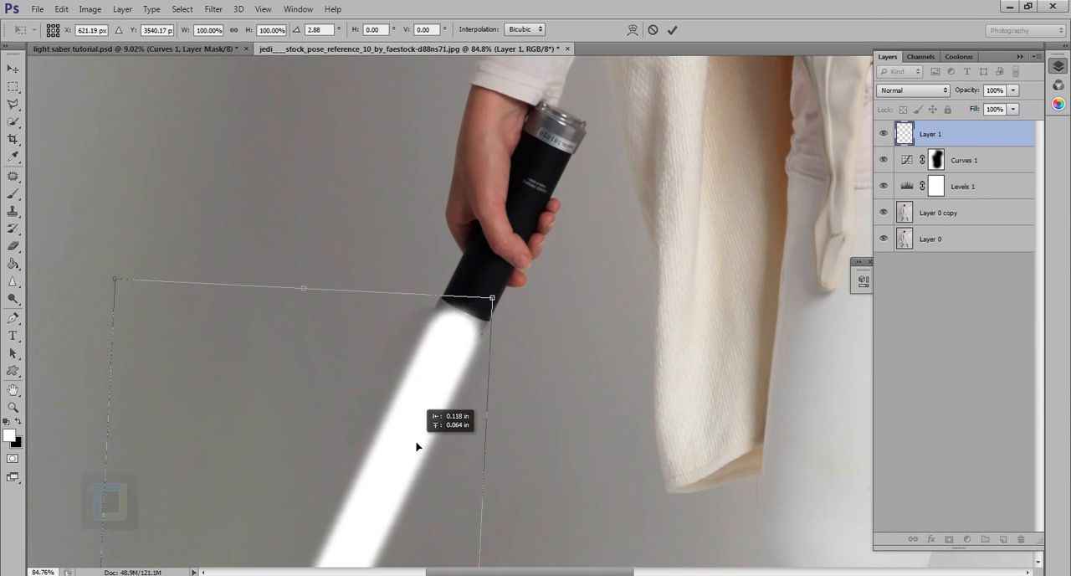
{"action": "scroll", "coordinate": [416, 435], "scroll_direction": "down", "scroll_amount": 9}
{"action": "scroll", "coordinate": [462, 450], "scroll_direction": "up", "scroll_amount": 1}
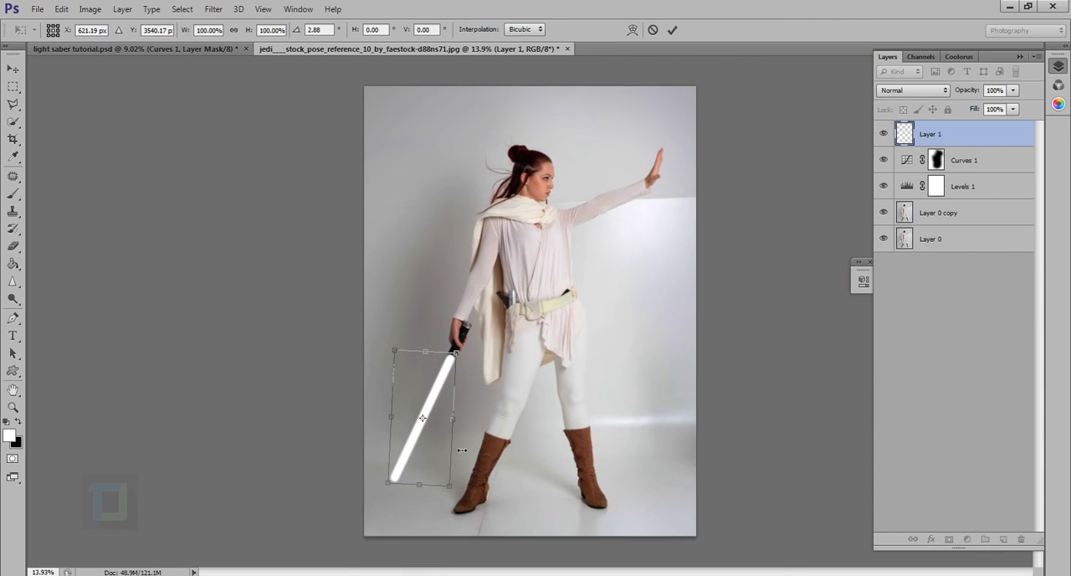
{"action": "left_click", "coordinate": [672, 31]}
{"action": "key", "text": "b"}
Erase the blade's overlap on the metal rim with a 60 px Eraser at 40% layer opacity and set the layer's opacity to 98%.
{"action": "scroll", "coordinate": [490, 506], "scroll_direction": "up", "scroll_amount": 3}
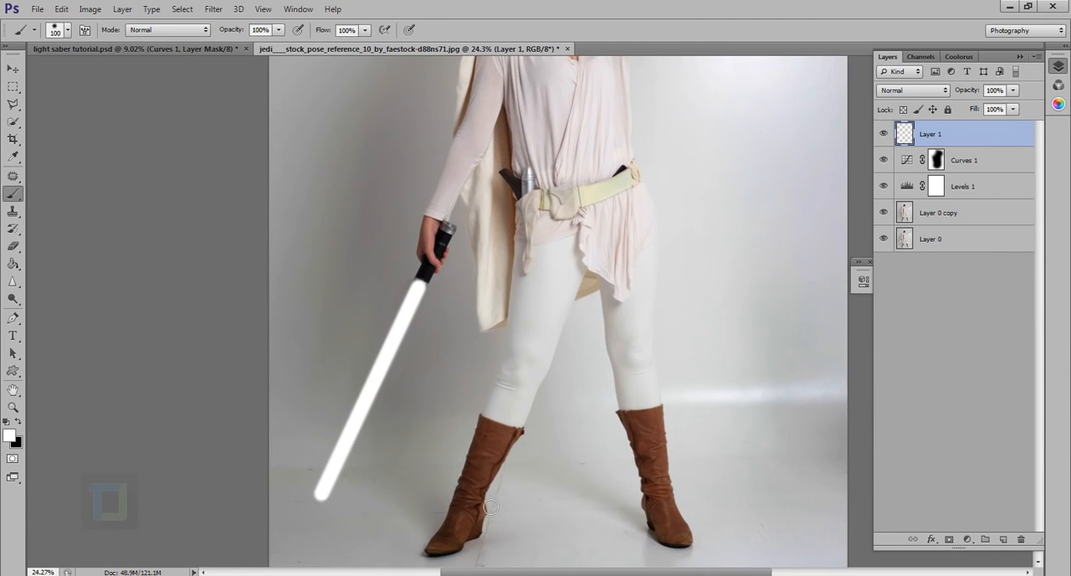
{"action": "scroll", "coordinate": [406, 412], "scroll_direction": "up", "scroll_amount": 2}
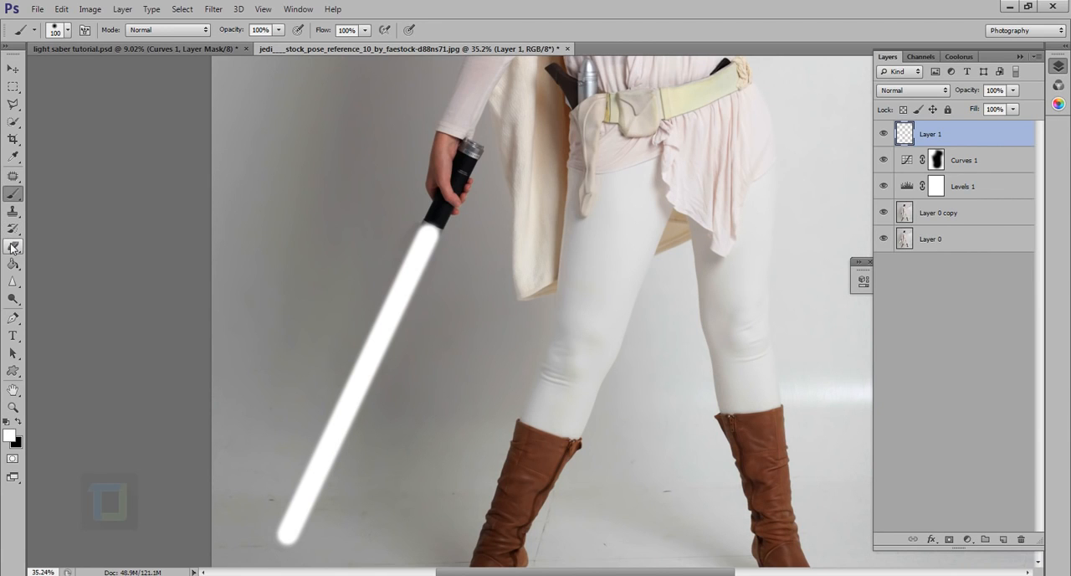
{"action": "left_click_drag", "start_coordinate": [13, 246], "coordinate": [52, 250]}
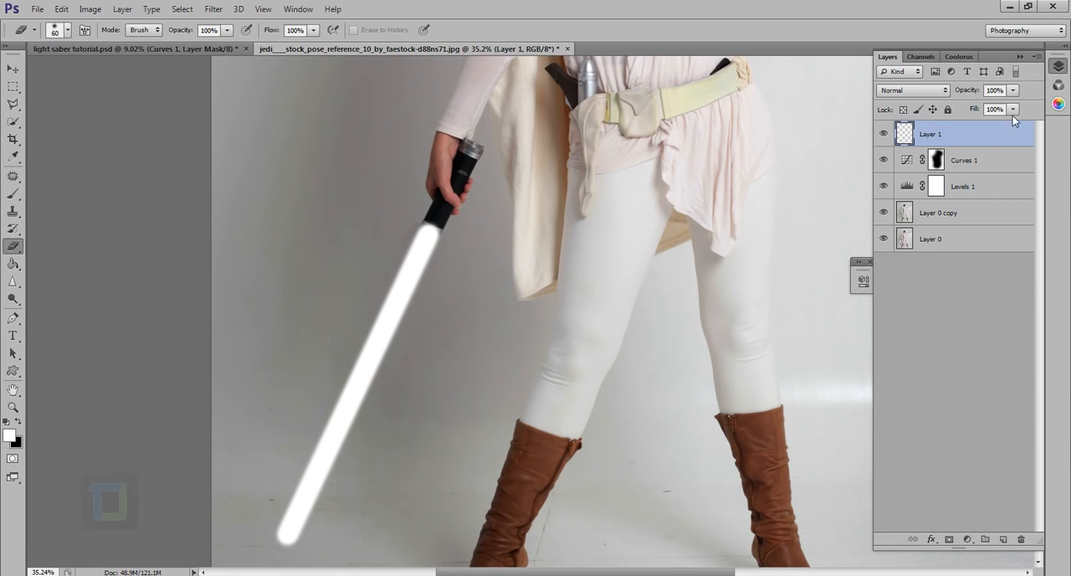
{"action": "left_click_drag", "start_coordinate": [977, 95], "coordinate": [937, 94]}
{"action": "scroll", "coordinate": [430, 230], "scroll_direction": "up", "scroll_amount": 9}
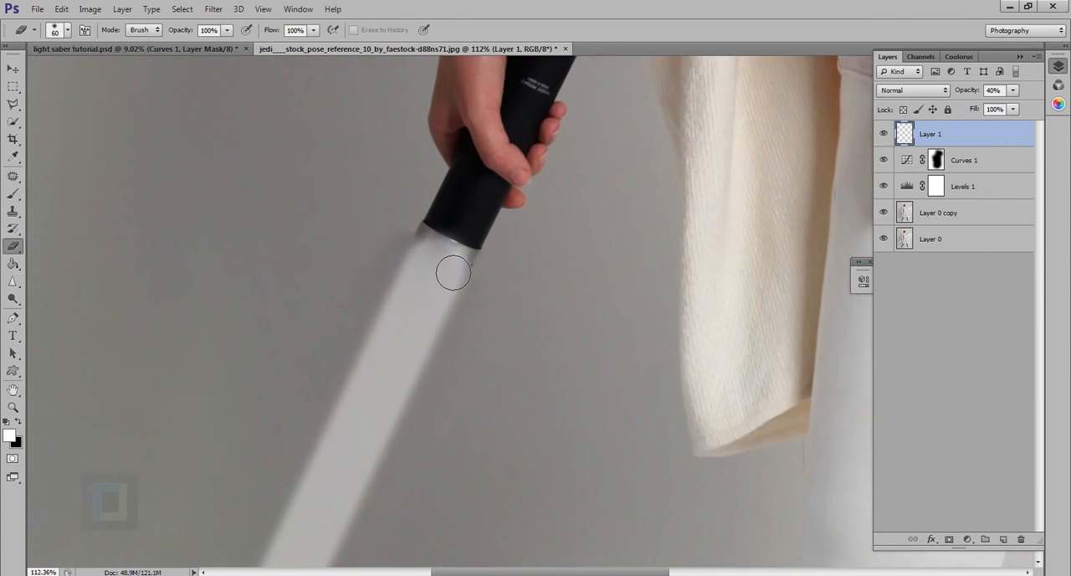
{"action": "mouse_move", "coordinate": [518, 266]}
{"action": "left_mouse_down"}
{"action": "mouse_move", "coordinate": [423, 208]}
{"action": "mouse_move", "coordinate": [542, 276]}
{"action": "left_mouse_up"}
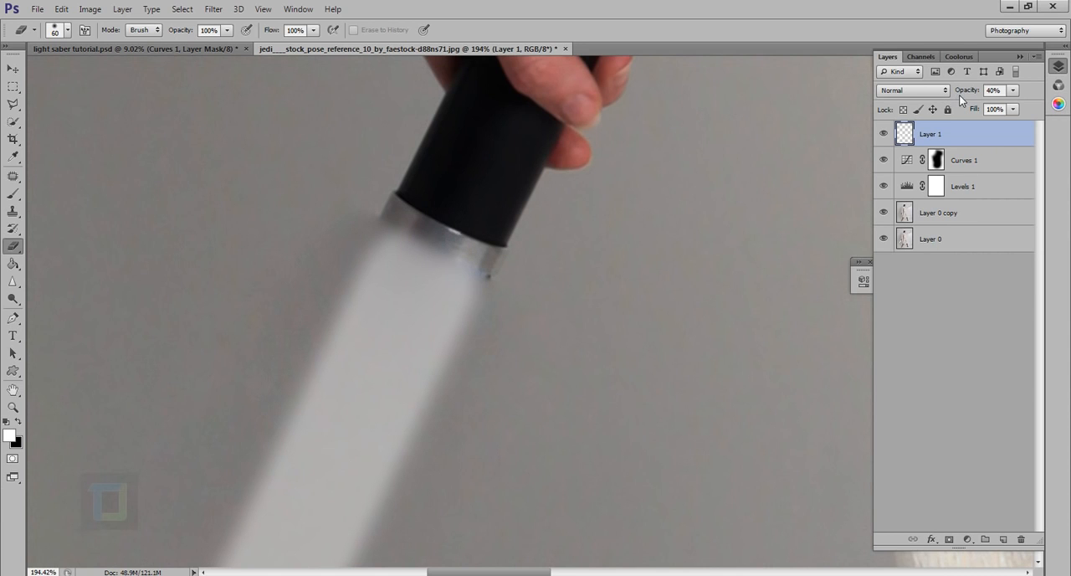
{"action": "left_click_drag", "start_coordinate": [964, 94], "coordinate": [1009, 94]}
Examine how the blade meets the handle and how it sits in the whole image.
{"action": "scroll", "coordinate": [514, 317], "scroll_direction": "down", "scroll_amount": 6}
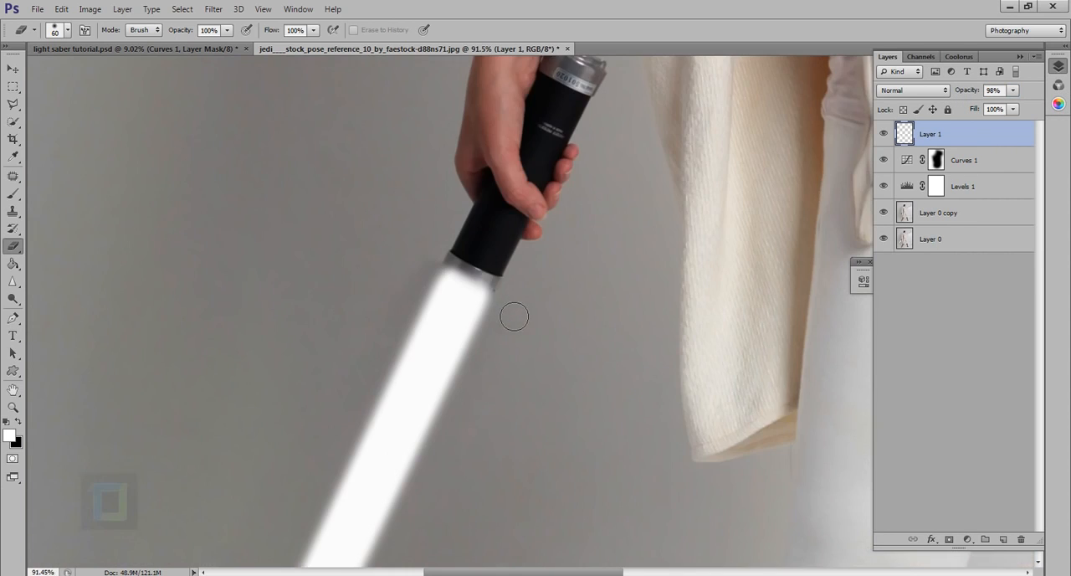
{"action": "scroll", "coordinate": [546, 323], "scroll_direction": "down", "scroll_amount": 3}
{"action": "scroll", "coordinate": [542, 349], "scroll_direction": "down", "scroll_amount": 2}
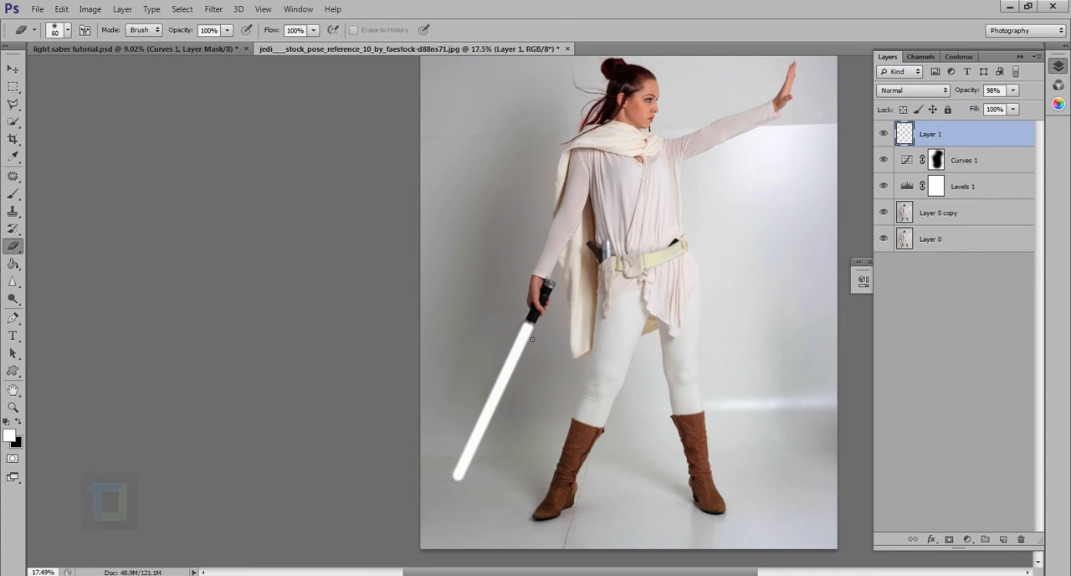
{"action": "scroll", "coordinate": [518, 358], "scroll_direction": "up", "scroll_amount": 3}
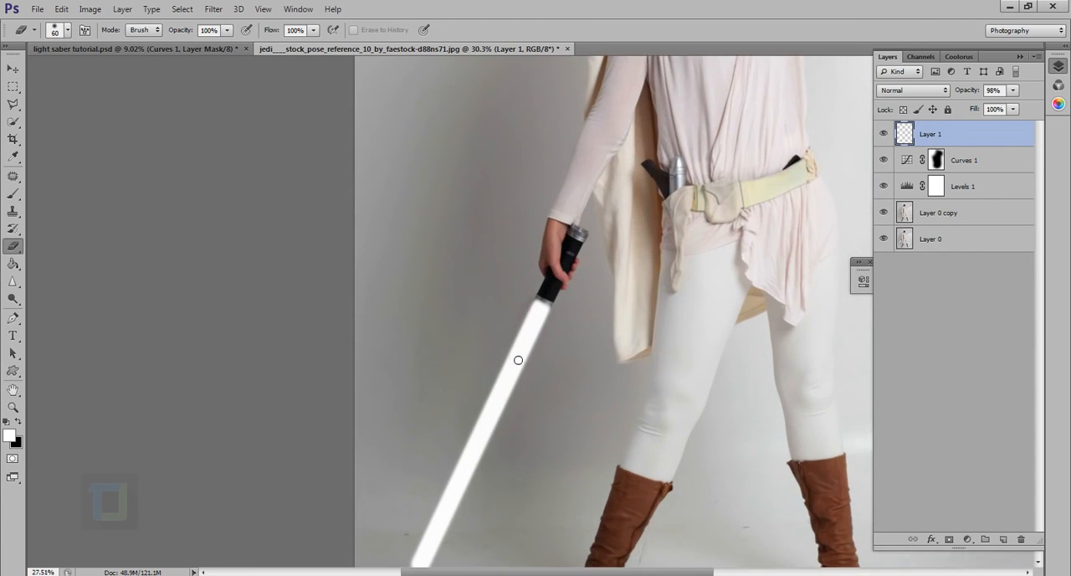
{"action": "scroll", "coordinate": [519, 418], "scroll_direction": "down", "scroll_amount": 3}
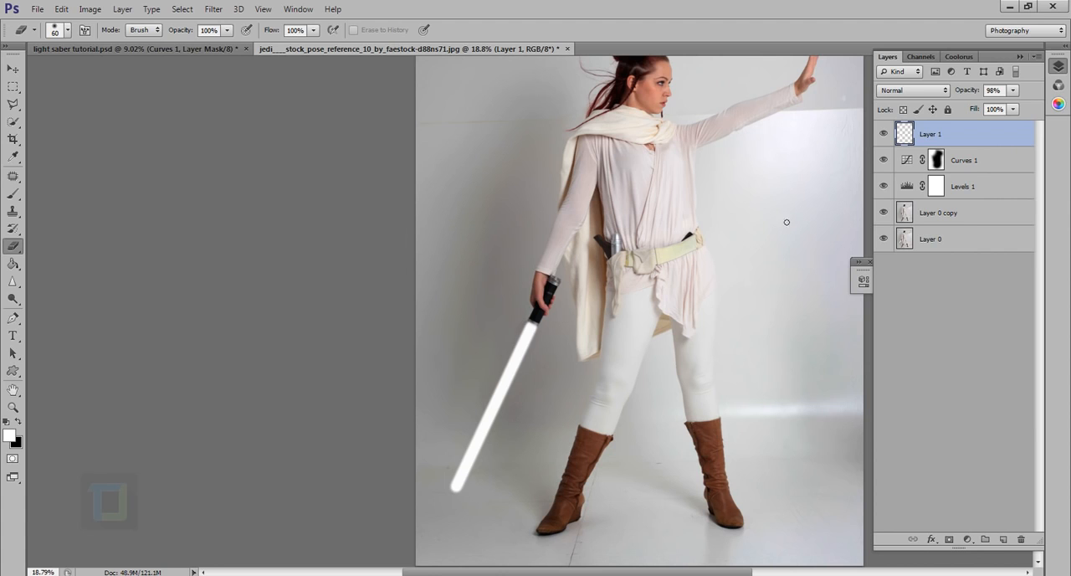
{"action": "scroll", "coordinate": [517, 364], "scroll_direction": "up", "scroll_amount": 1}
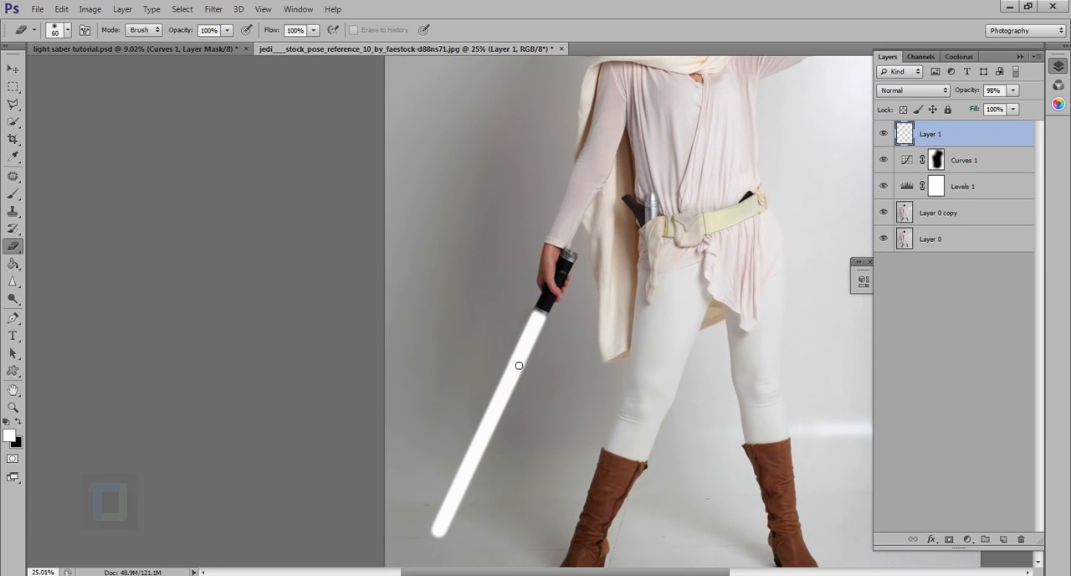
{"action": "scroll", "coordinate": [707, 281], "scroll_direction": "down", "scroll_amount": 1}
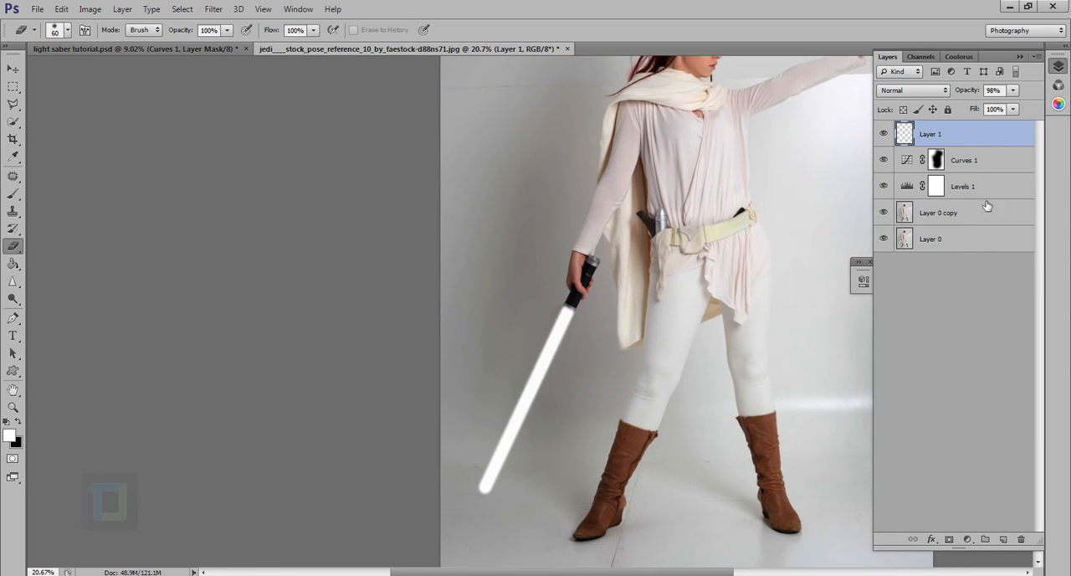
{"action": "scroll", "coordinate": [645, 247], "scroll_direction": "down", "scroll_amount": 3}
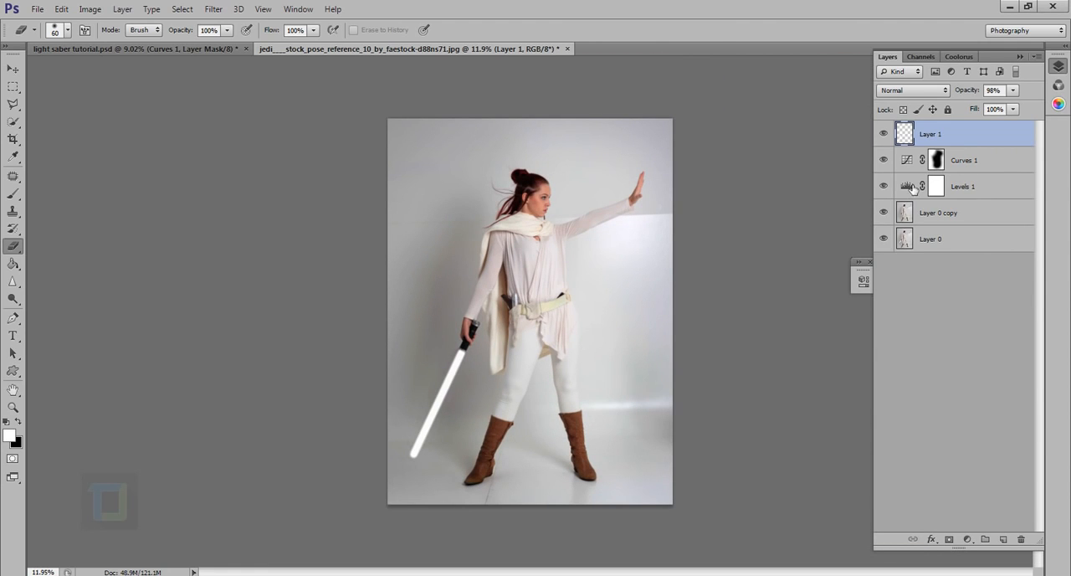
Add an Outer Glow style to the blade layer in red, colour fe0202.
{"action": "double_click", "coordinate": [1030, 137]}
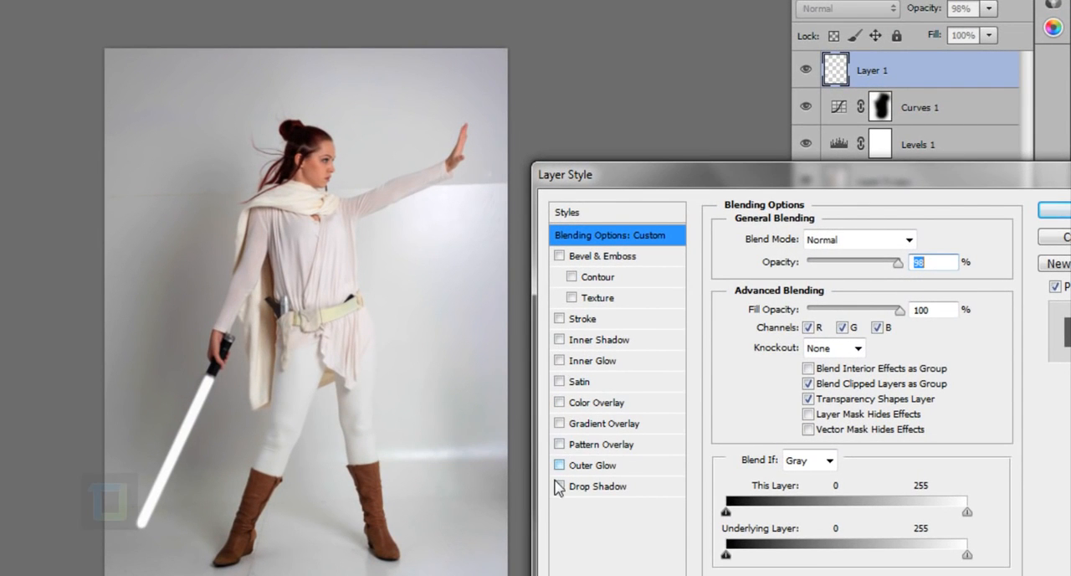
{"action": "left_click", "coordinate": [559, 466]}
{"action": "left_click", "coordinate": [592, 465]}
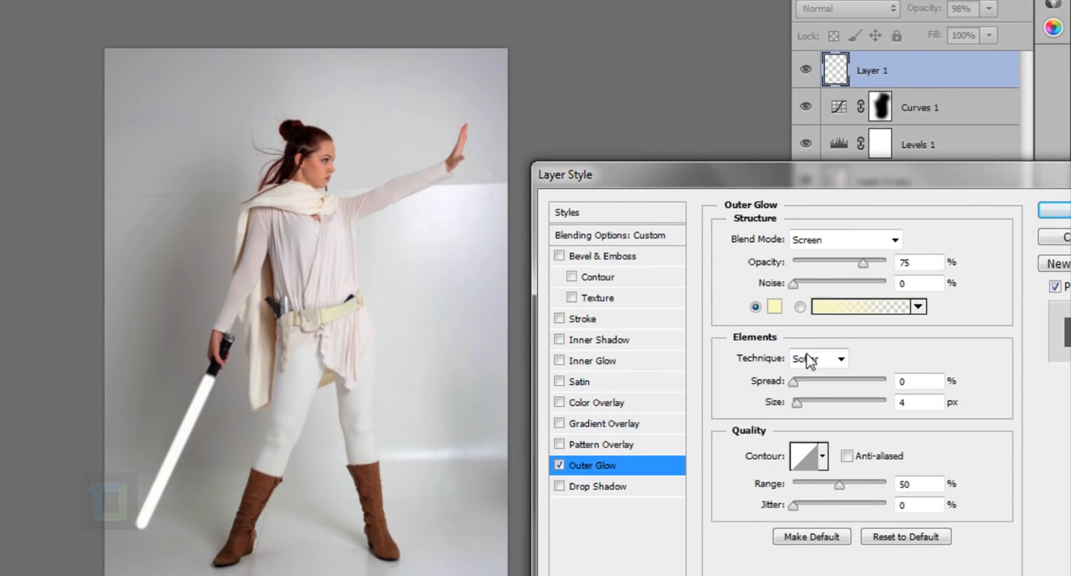
{"action": "left_click", "coordinate": [775, 309]}
{"action": "left_click", "coordinate": [914, 284]}
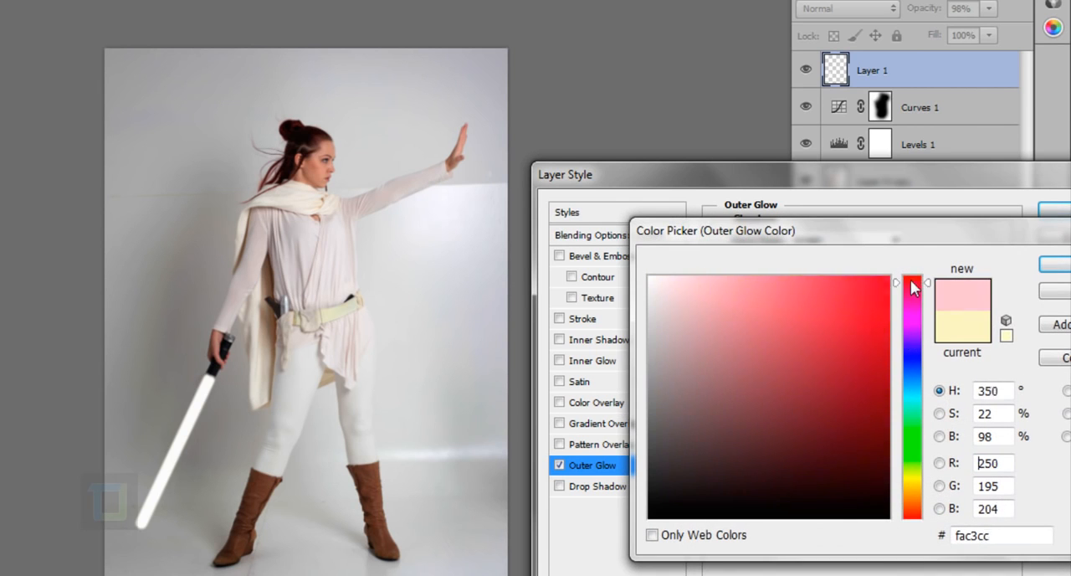
{"action": "left_click_drag", "start_coordinate": [914, 287], "coordinate": [890, 280]}
{"action": "left_click", "coordinate": [862, 282]}
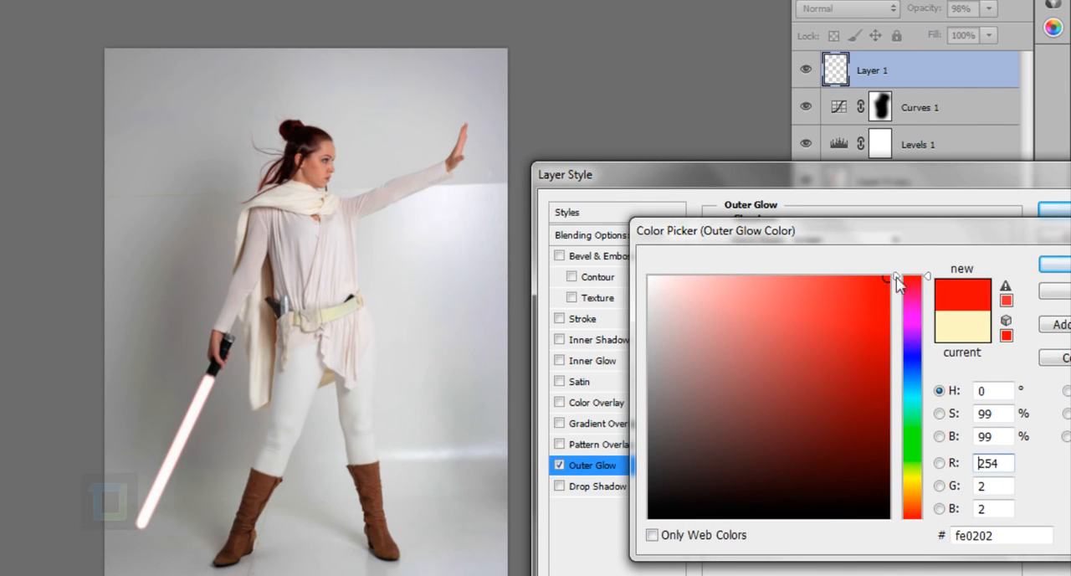
{"action": "left_click", "coordinate": [1051, 266]}
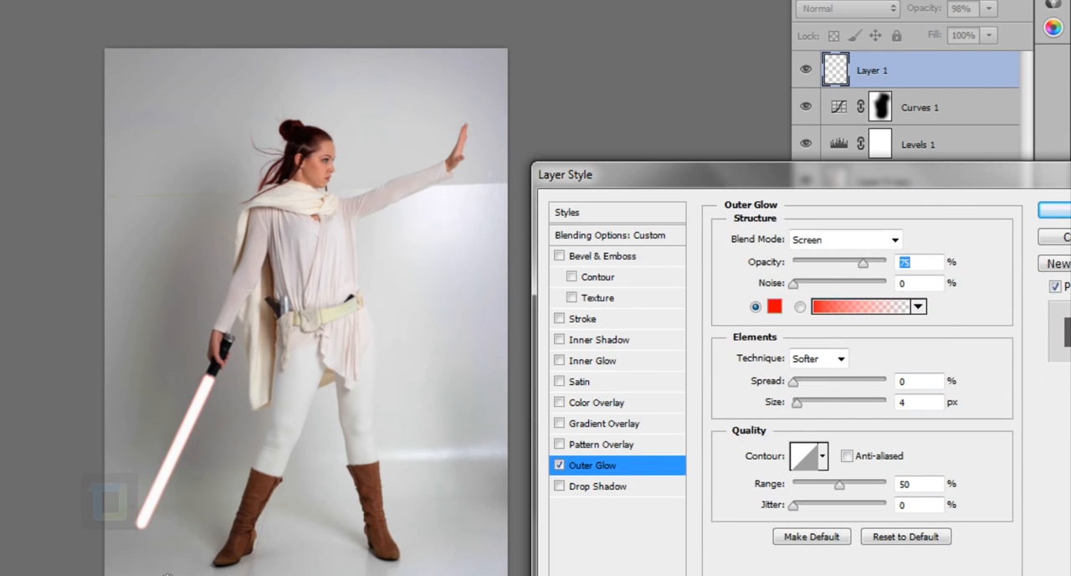
Set the blade's outer glow size to 65 px and check it close up and in the whole figure.
{"action": "left_click", "coordinate": [205, 472], "text": "ctrl"}
{"action": "left_click", "coordinate": [155, 490], "text": "ctrl"}
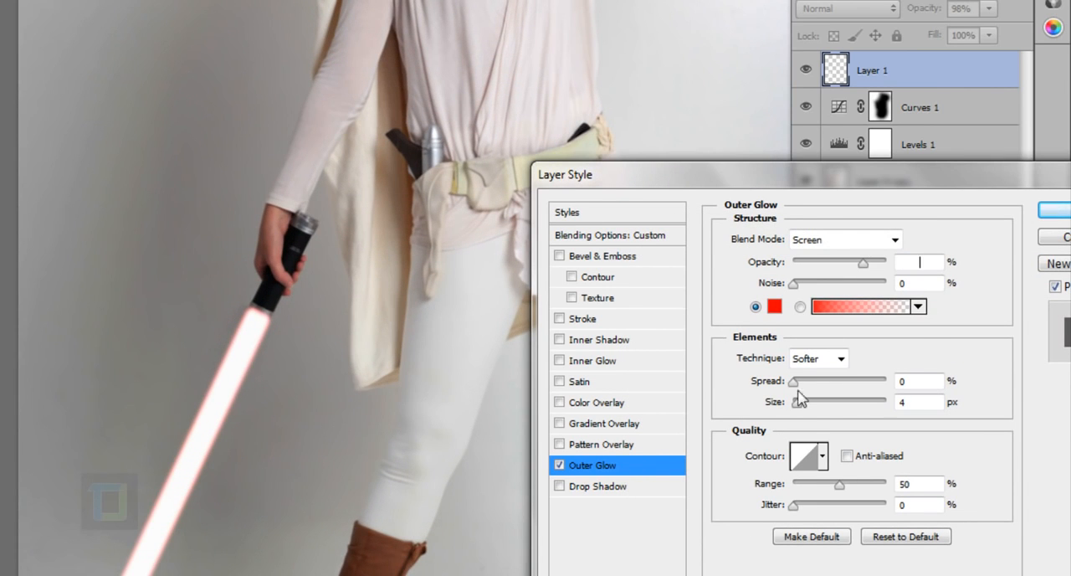
{"action": "left_click_drag", "start_coordinate": [796, 401], "coordinate": [801, 408]}
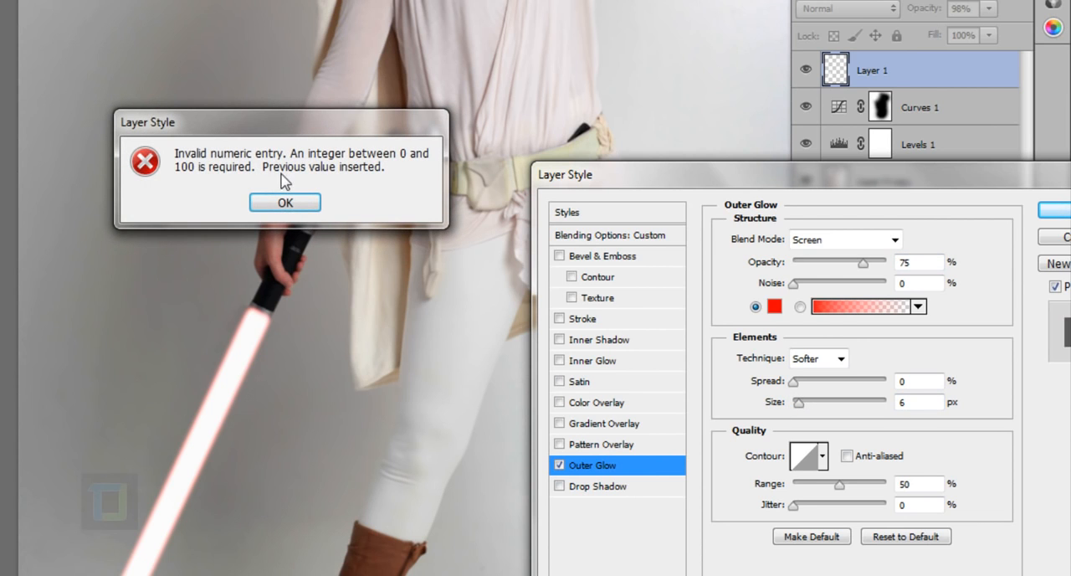
{"action": "left_click", "coordinate": [292, 208]}
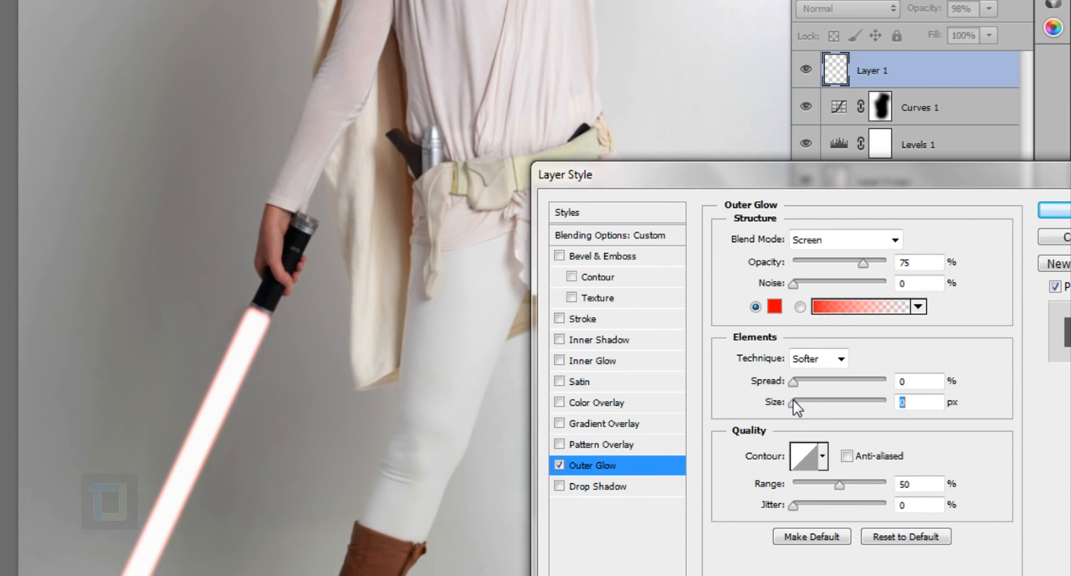
{"action": "mouse_move", "coordinate": [795, 406]}
{"action": "left_mouse_down"}
{"action": "mouse_move", "coordinate": [826, 409]}
{"action": "mouse_move", "coordinate": [792, 387]}
{"action": "left_mouse_up"}
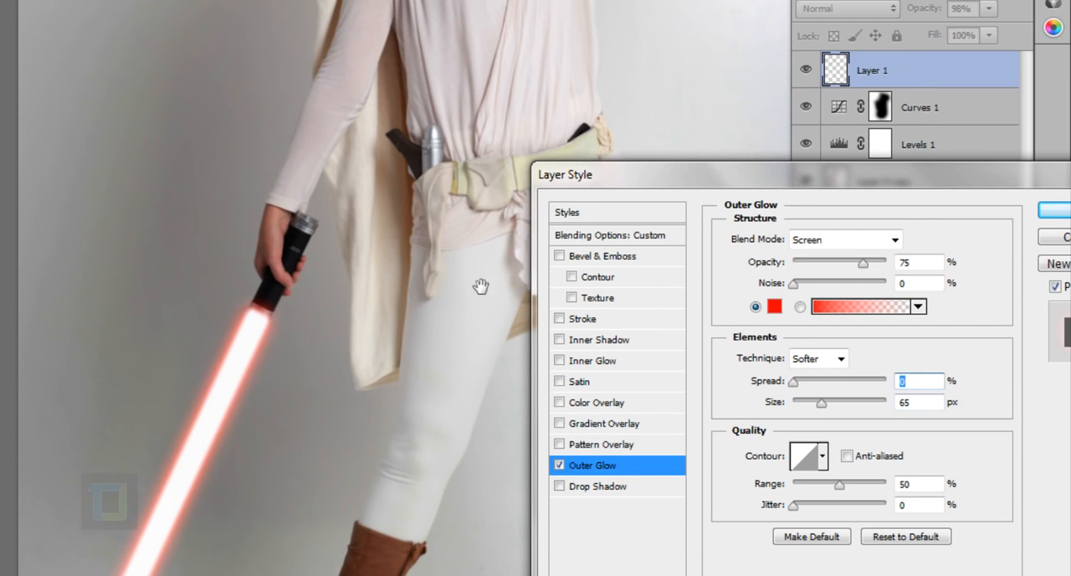
{"action": "key", "text": "ctrl+minus"}
{"action": "key", "text": "ctrl+minus"}
{"action": "key", "text": "ctrl+minus"}
{"action": "key", "text": "ctrl+plus"}
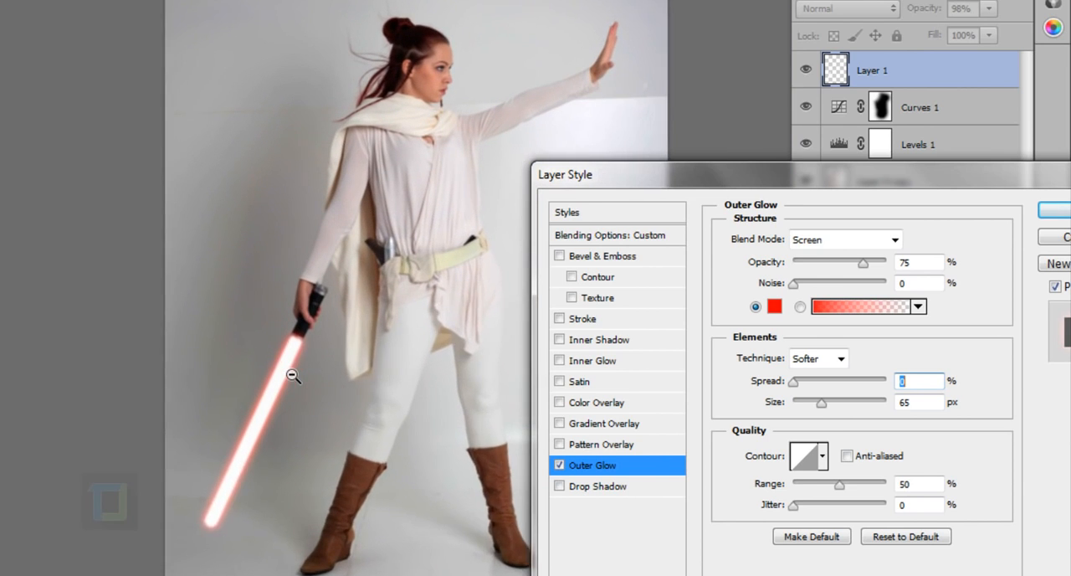
{"action": "left_click_drag", "start_coordinate": [400, 333], "coordinate": [294, 378]}
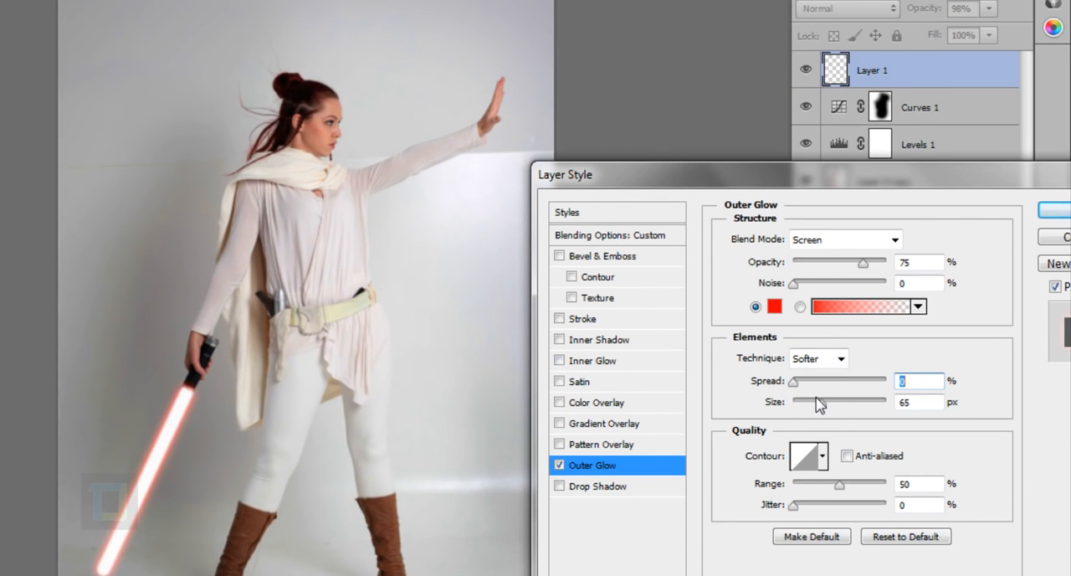
Set the outer glow's size to 73 px, its spread to 0% and its opacity to 100%.
{"action": "mouse_move", "coordinate": [822, 403]}
{"action": "left_mouse_down"}
{"action": "mouse_move", "coordinate": [810, 408]}
{"action": "mouse_move", "coordinate": [827, 408]}
{"action": "left_mouse_up"}
{"action": "left_click", "coordinate": [794, 382]}
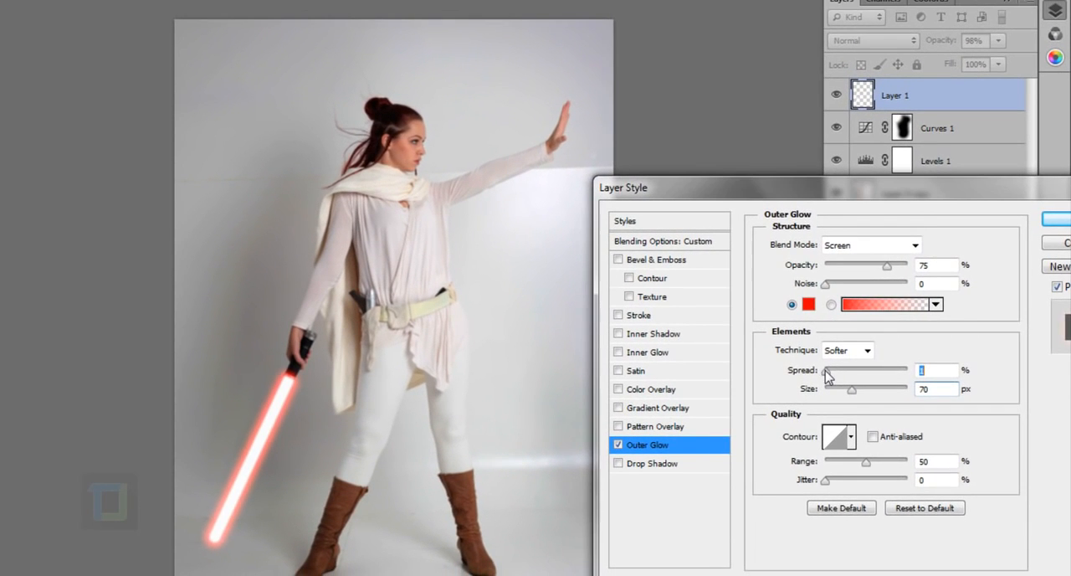
{"action": "left_click_drag", "start_coordinate": [827, 376], "coordinate": [854, 392]}
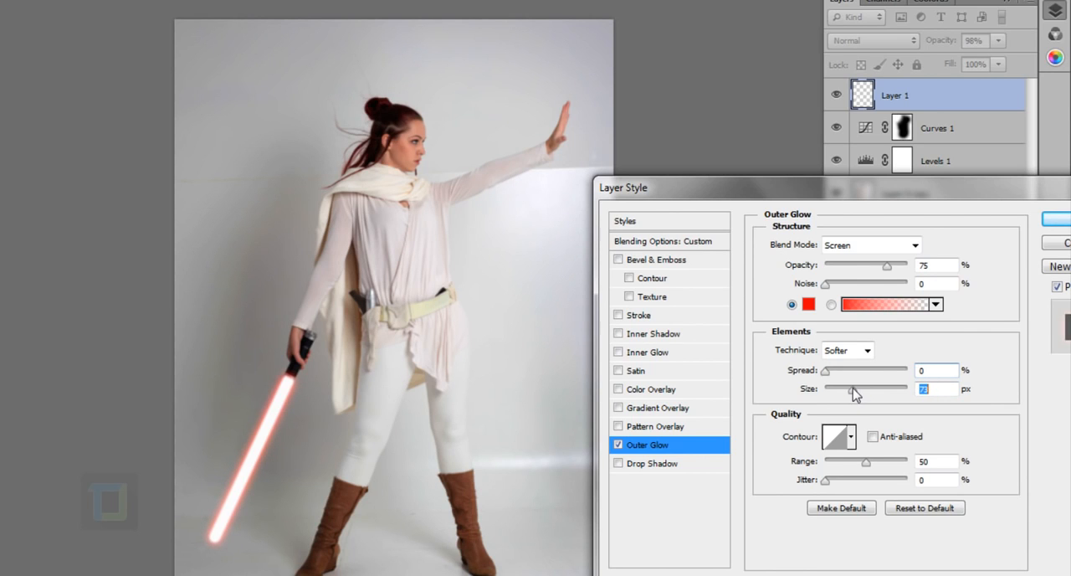
{"action": "left_click_drag", "start_coordinate": [887, 265], "coordinate": [922, 269]}
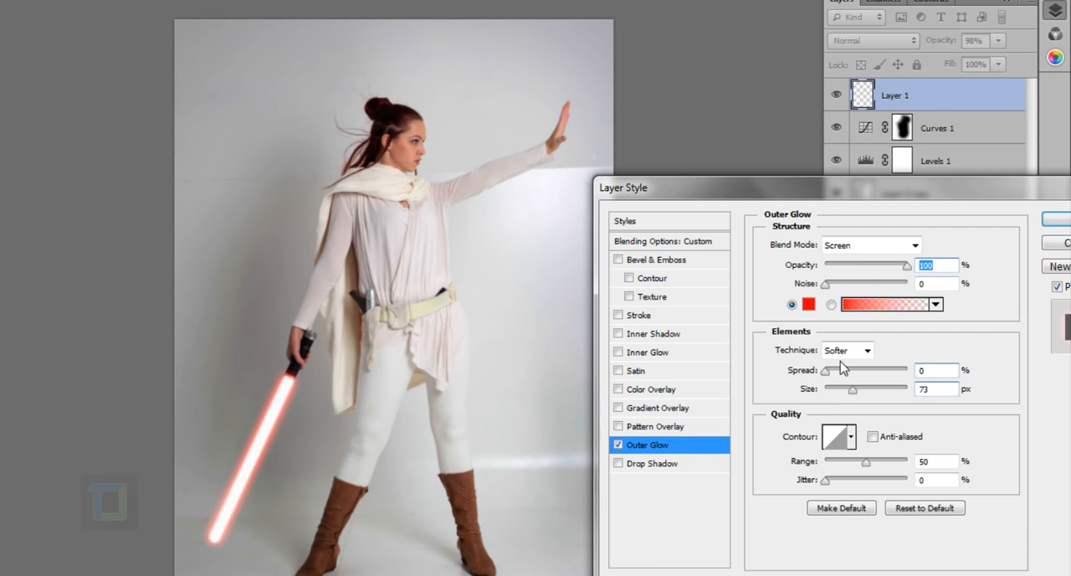
Try cyan (2ff3f5) as the outer glow colour on the blade and cancel the colour change.
{"action": "left_click", "coordinate": [808, 303]}
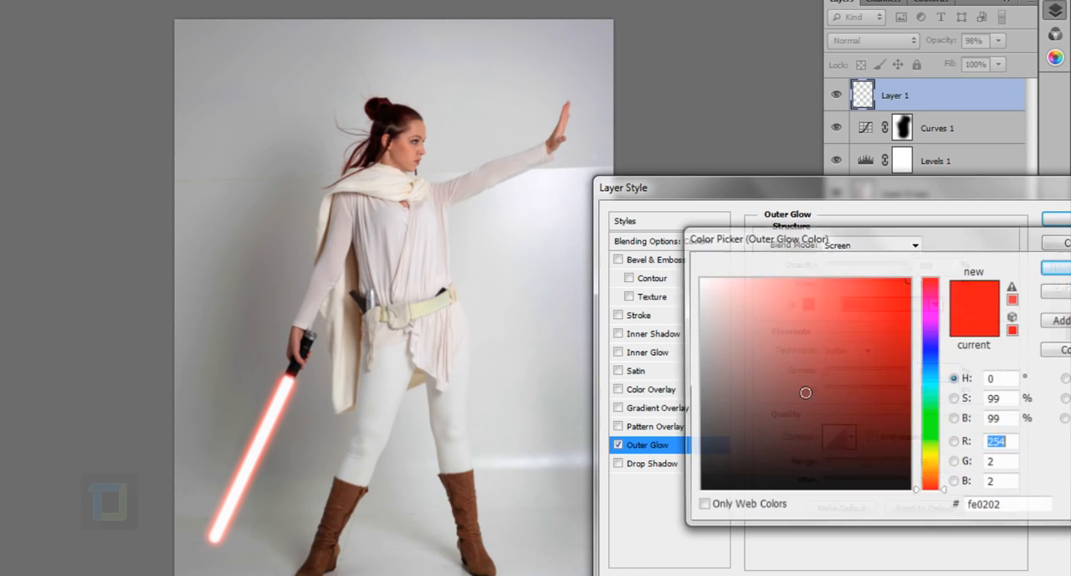
{"action": "mouse_move", "coordinate": [928, 370]}
{"action": "left_mouse_down"}
{"action": "mouse_move", "coordinate": [930, 316]}
{"action": "mouse_move", "coordinate": [927, 460]}
{"action": "mouse_move", "coordinate": [929, 384]}
{"action": "left_mouse_up"}
{"action": "left_click", "coordinate": [870, 286]}
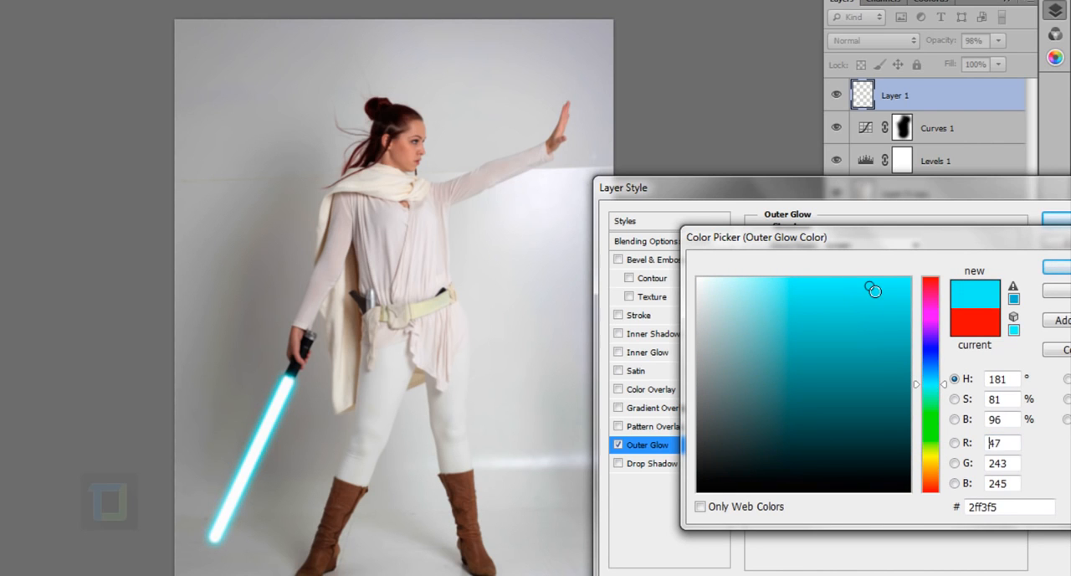
{"action": "left_click", "coordinate": [1065, 293]}
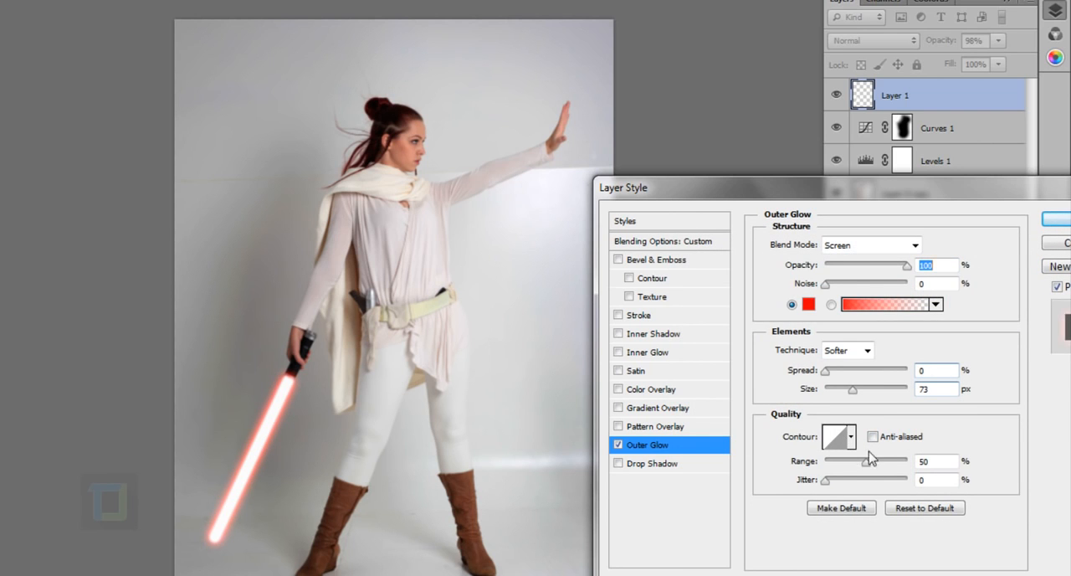
Try several contour presets, including Ring, on the blade's outer glow and return to the linear contour.
{"action": "left_click", "coordinate": [852, 437]}
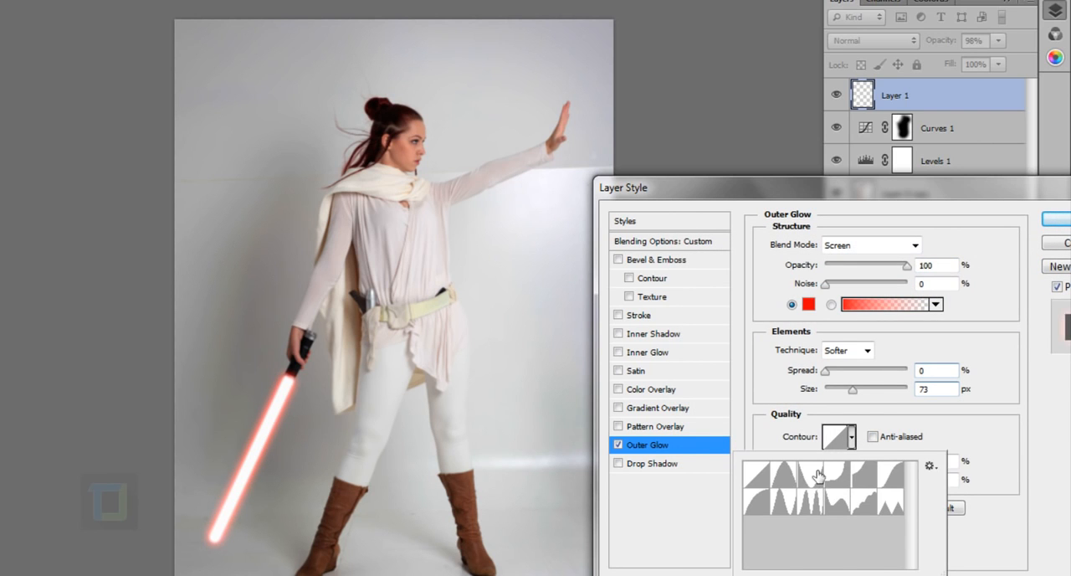
{"action": "left_click", "coordinate": [837, 477]}
{"action": "left_click", "coordinate": [863, 477]}
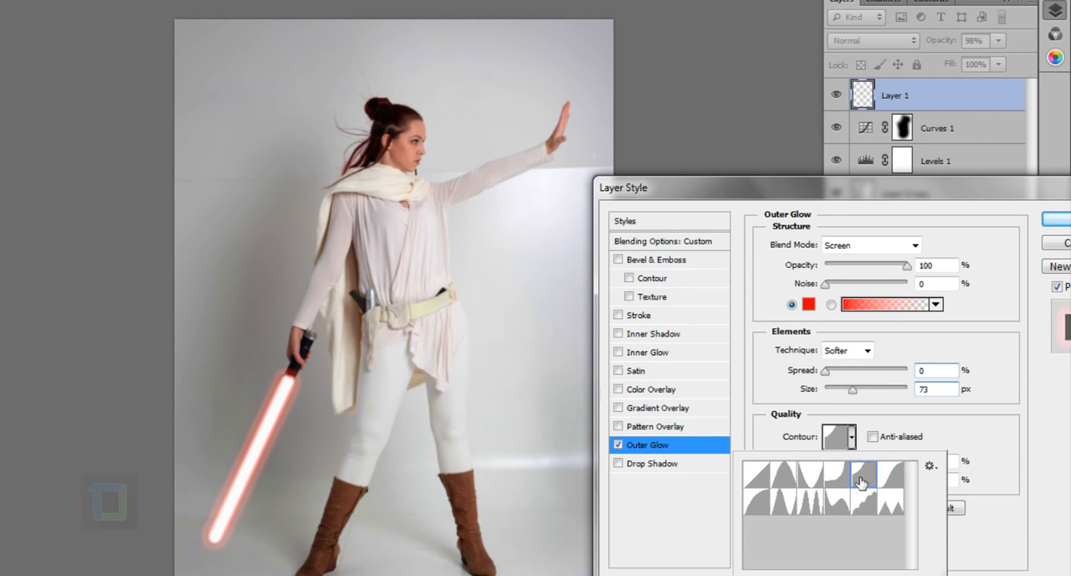
{"action": "left_click", "coordinate": [887, 477]}
{"action": "left_click", "coordinate": [890, 502]}
{"action": "left_click", "coordinate": [862, 506]}
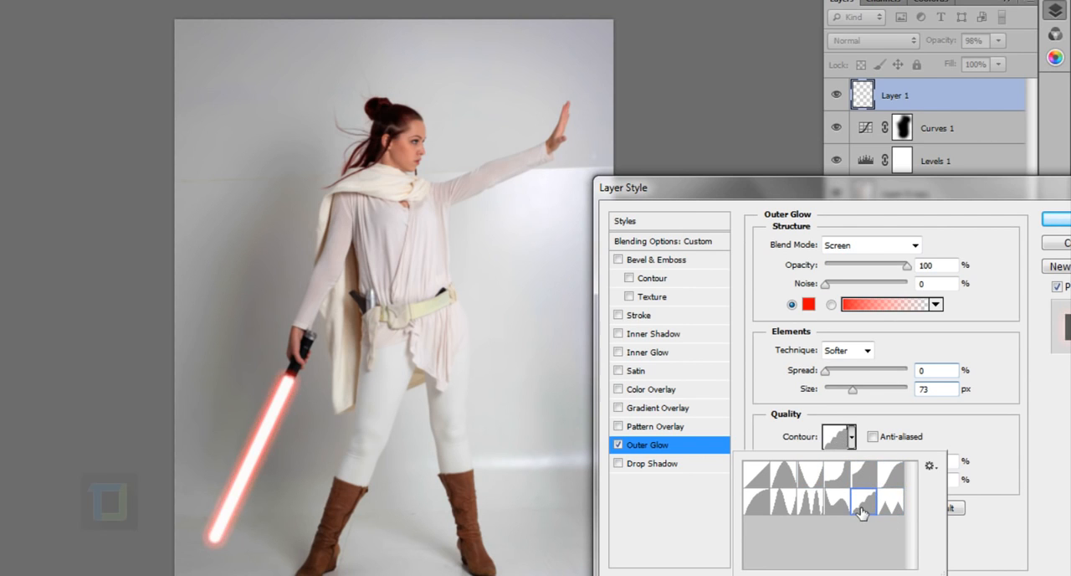
{"action": "left_click", "coordinate": [838, 504]}
{"action": "left_click", "coordinate": [810, 504]}
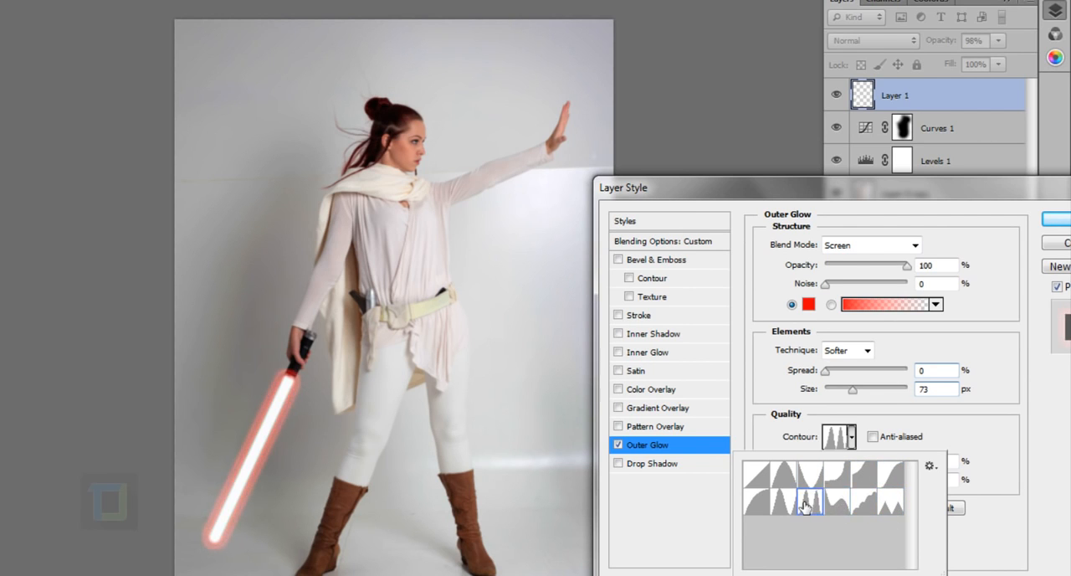
{"action": "left_click", "coordinate": [788, 506]}
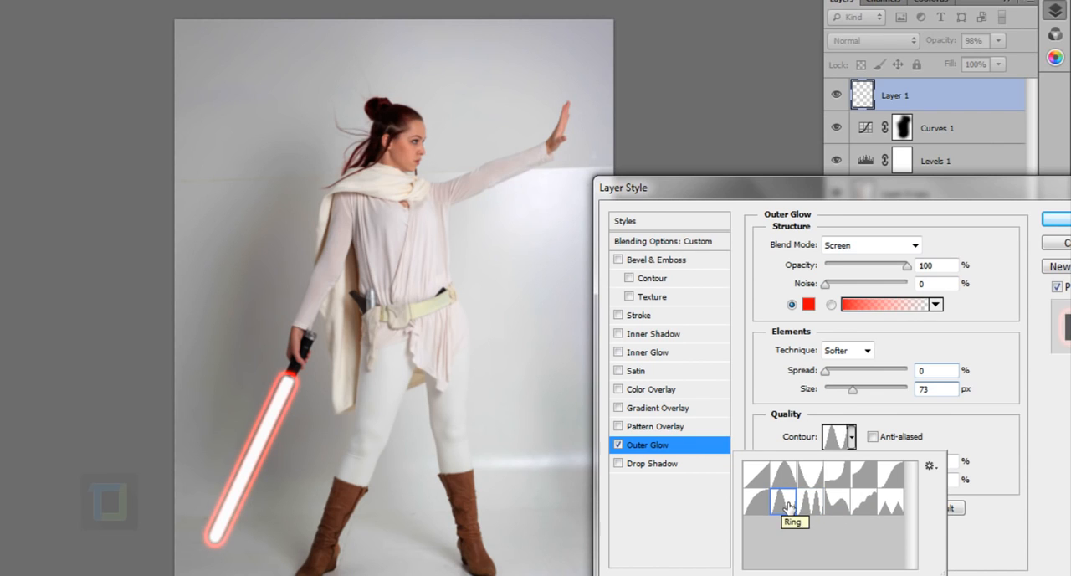
{"action": "left_click", "coordinate": [784, 474]}
{"action": "left_click", "coordinate": [755, 484]}
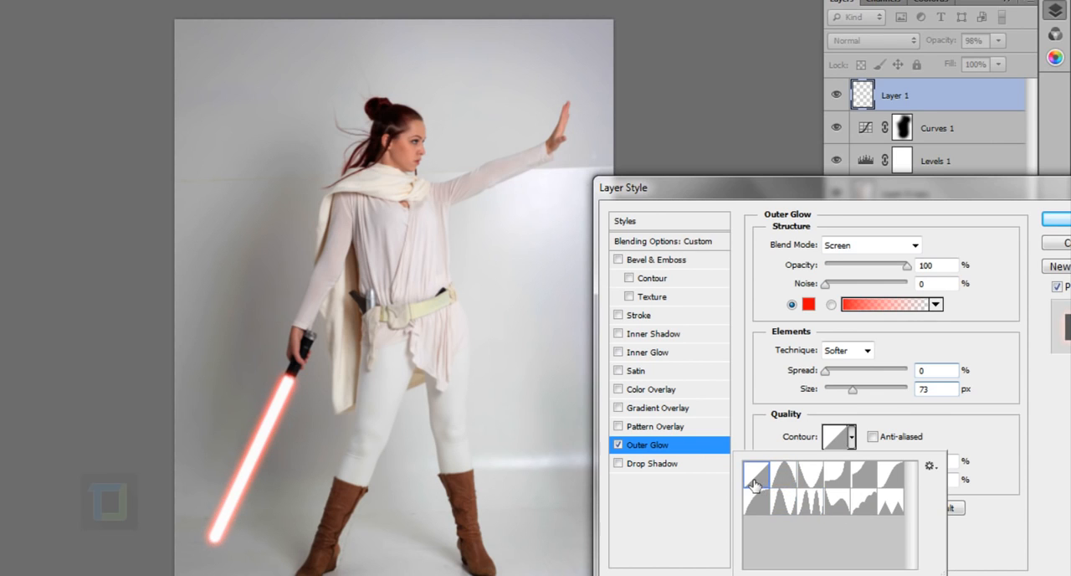
{"action": "left_click", "coordinate": [983, 321]}
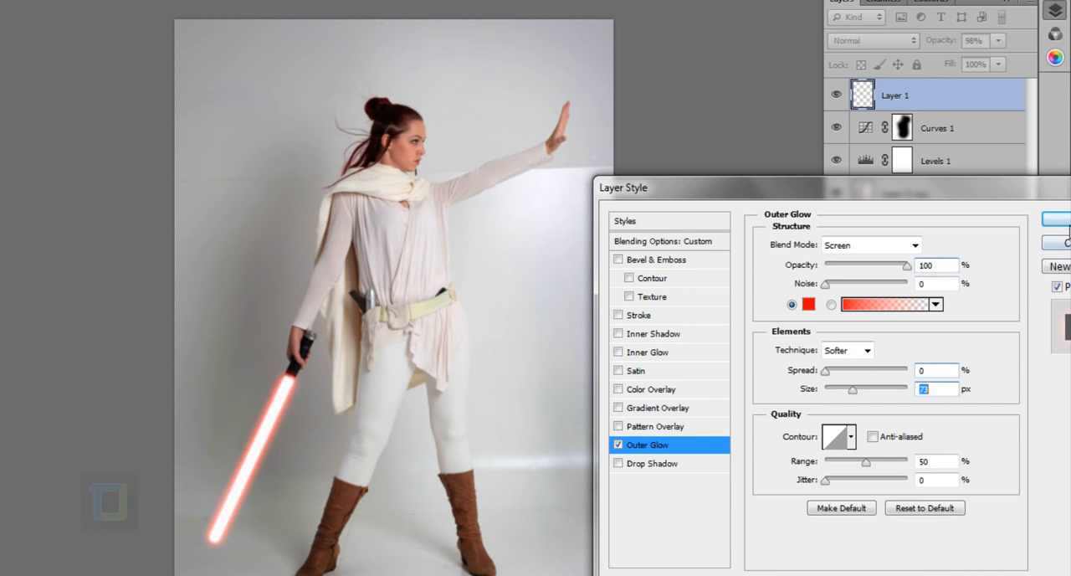
Apply the outer glow style to the blade and compare the image with the glow hidden and shown.
{"action": "left_click", "coordinate": [1056, 218]}
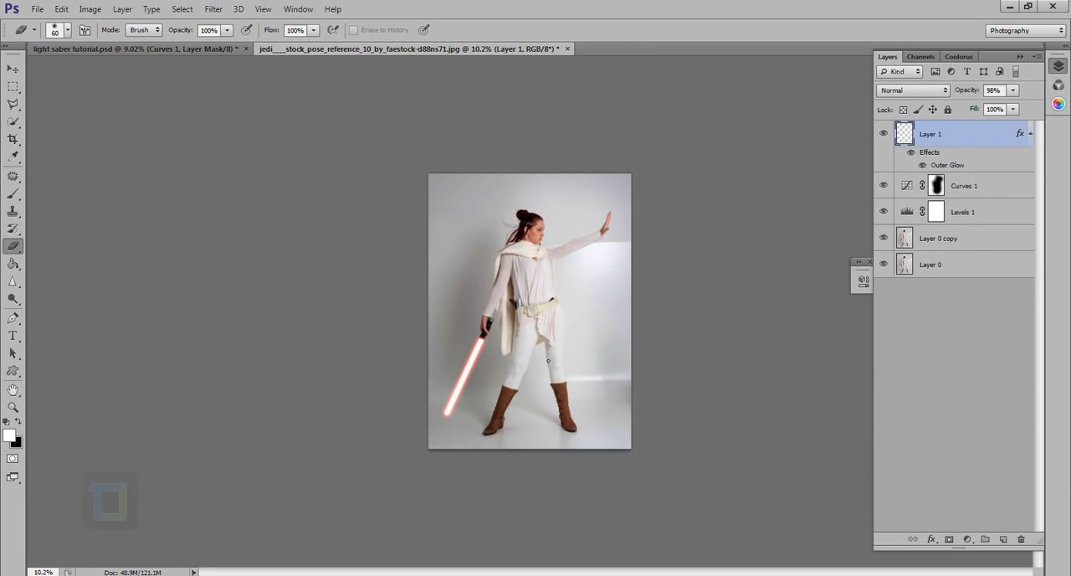
{"action": "scroll", "coordinate": [548, 360], "scroll_direction": "up", "scroll_amount": 1}
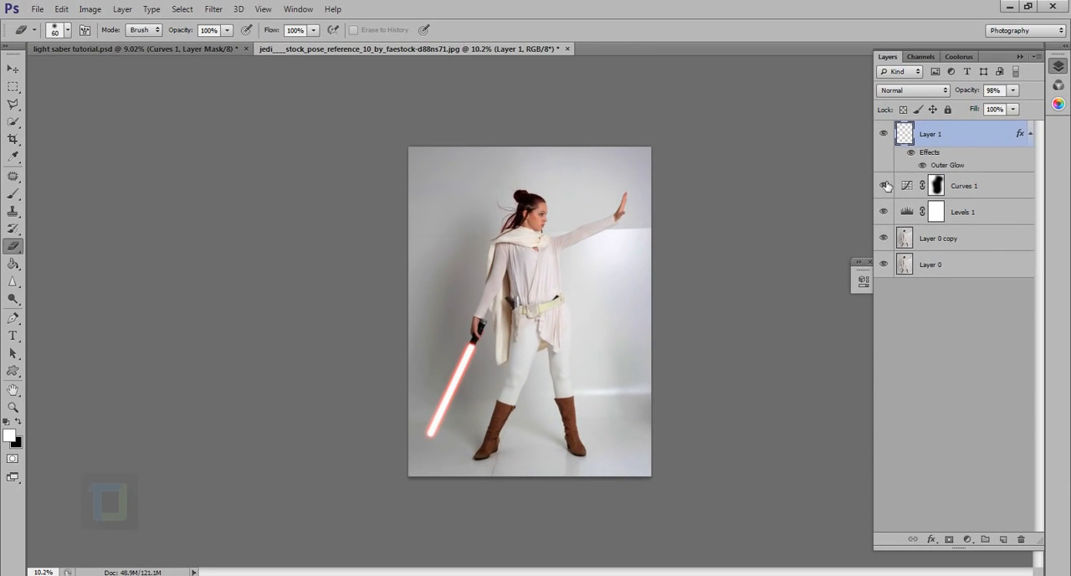
{"action": "left_click", "coordinate": [921, 164]}
{"action": "left_click", "coordinate": [920, 164]}
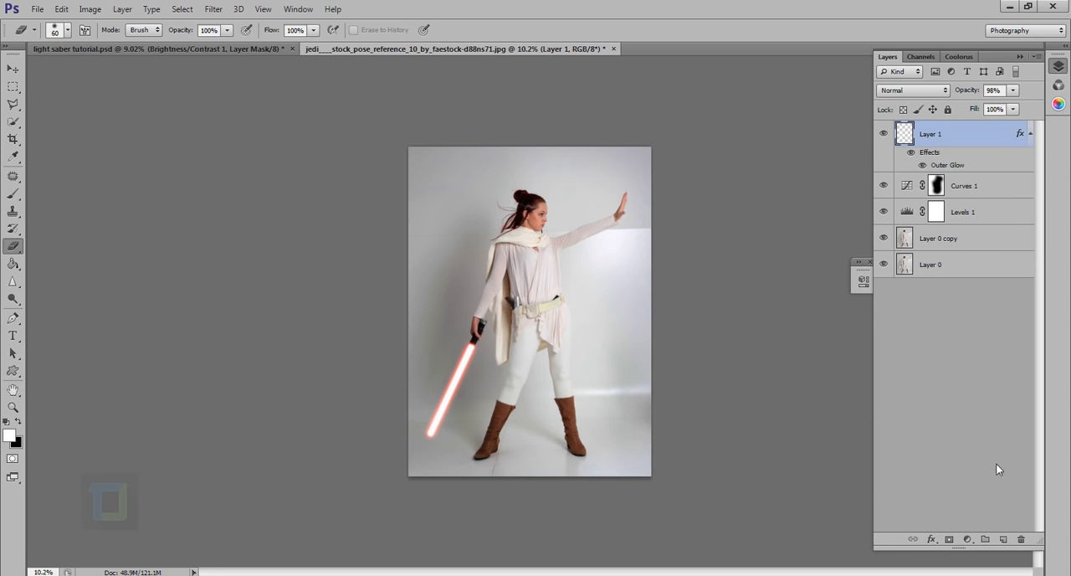
Add a Brightness/Contrast adjustment layer above the blade layer with brightness set to -150.
{"action": "left_click", "coordinate": [967, 540]}
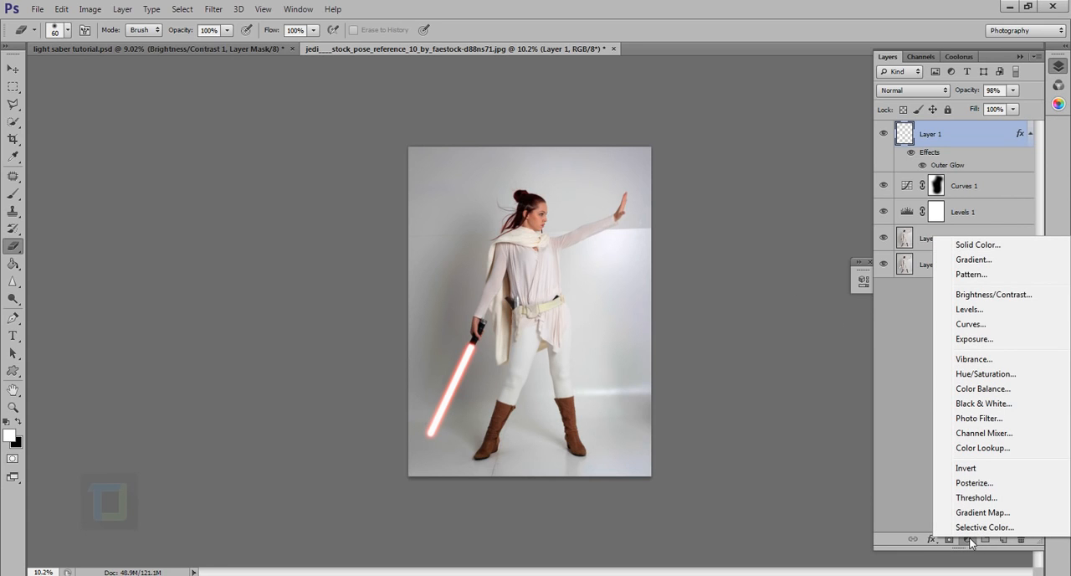
{"action": "left_click", "coordinate": [995, 294]}
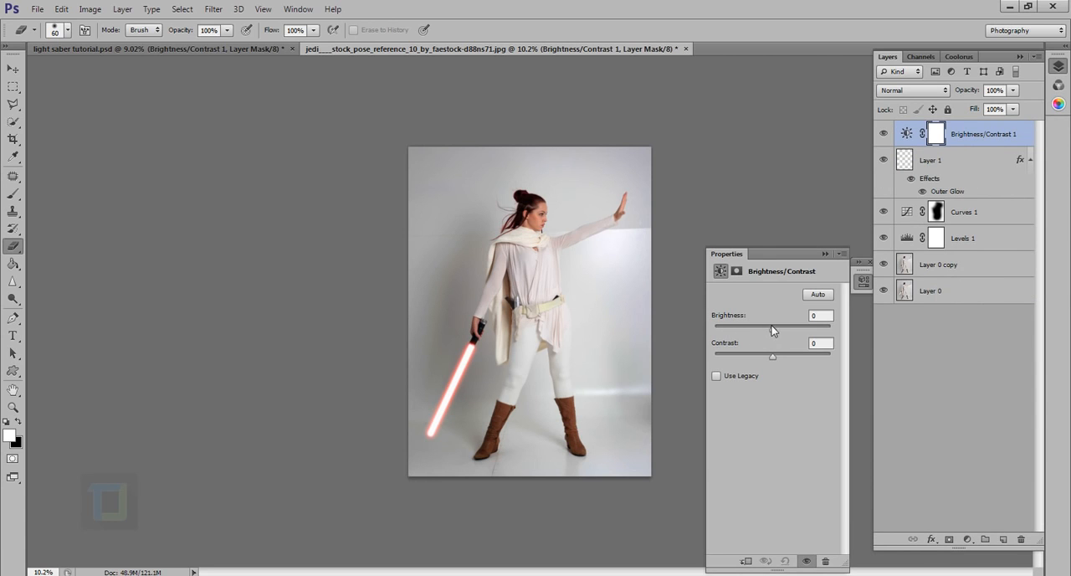
{"action": "left_click_drag", "start_coordinate": [773, 328], "coordinate": [681, 328]}
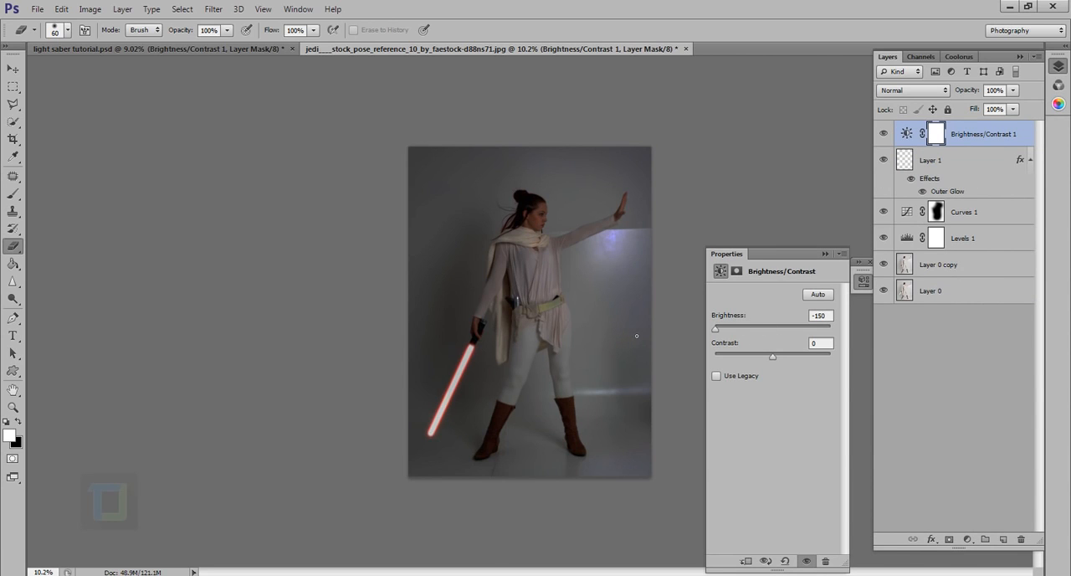
{"action": "left_click", "coordinate": [825, 253]}
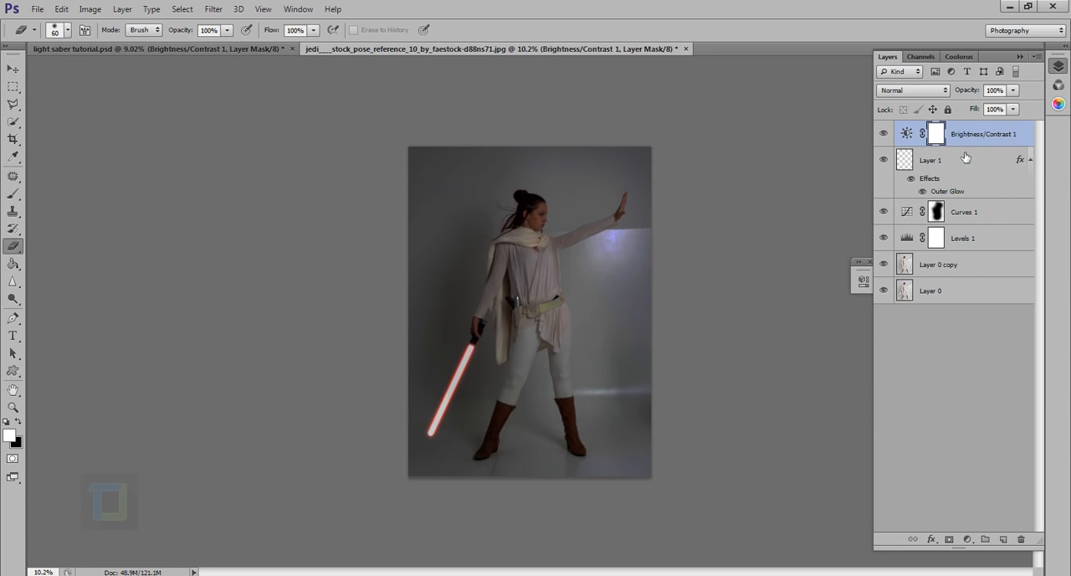
Try the blade layer above the Brightness/Contrast adjustment, move it back below, and reselect the adjustment layer.
{"action": "left_click", "coordinate": [952, 171]}
{"action": "left_click_drag", "start_coordinate": [952, 172], "coordinate": [959, 132]}
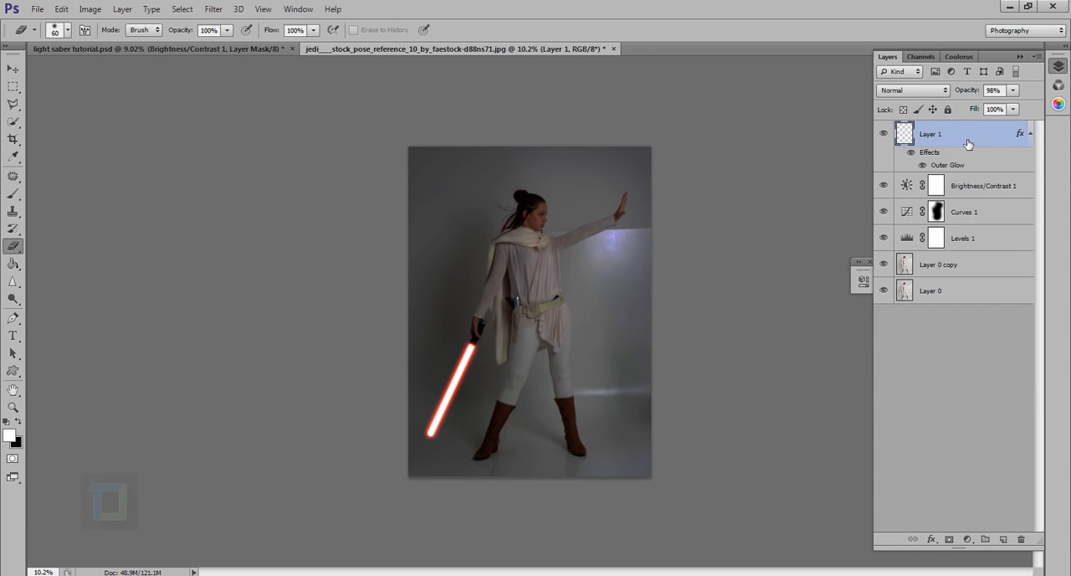
{"action": "left_click_drag", "start_coordinate": [968, 144], "coordinate": [957, 199]}
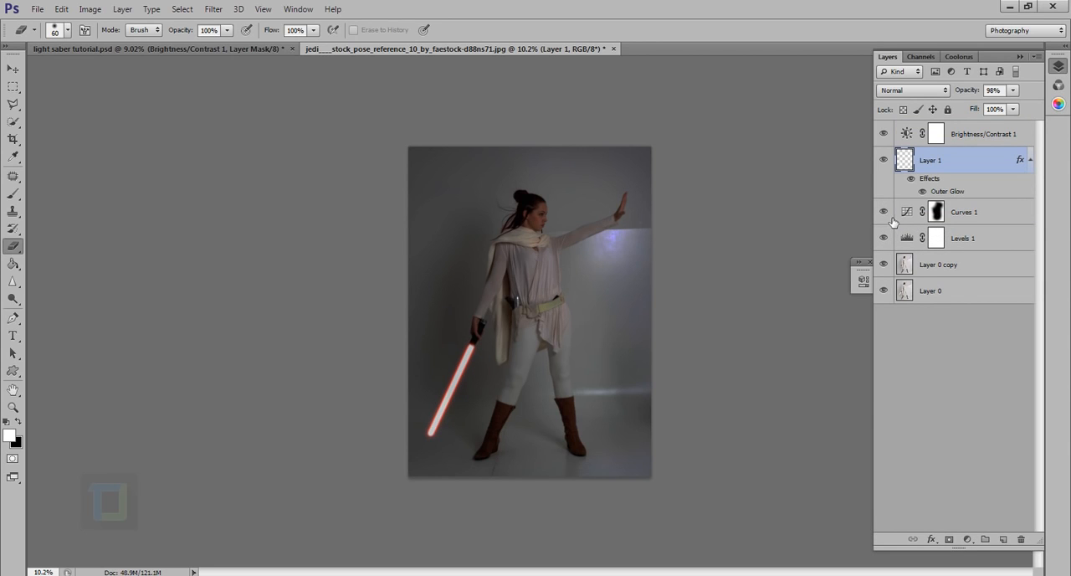
{"action": "left_click", "coordinate": [971, 137]}
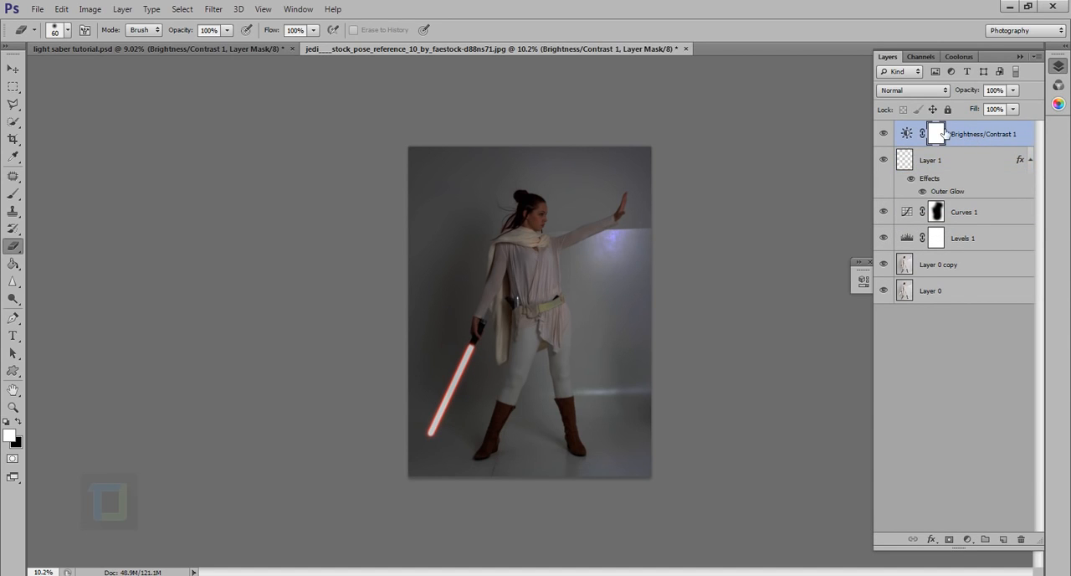
Select the Curves 1 layer mask and take the Brush tool, enlarging the brush to 1300 px.
{"action": "left_click", "coordinate": [938, 214]}
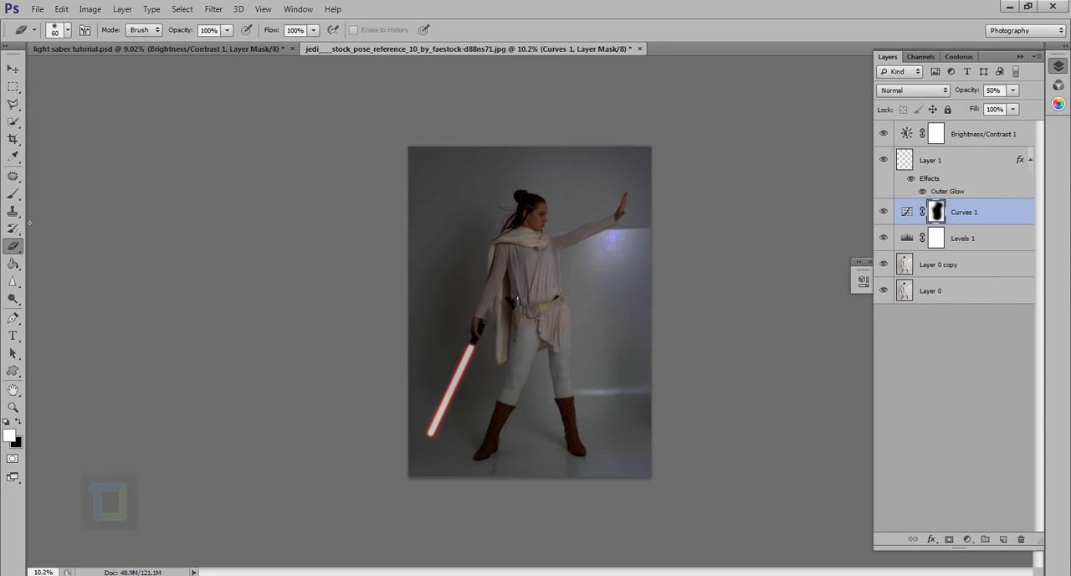
{"action": "left_click", "coordinate": [12, 192]}
{"action": "left_click", "coordinate": [76, 187]}
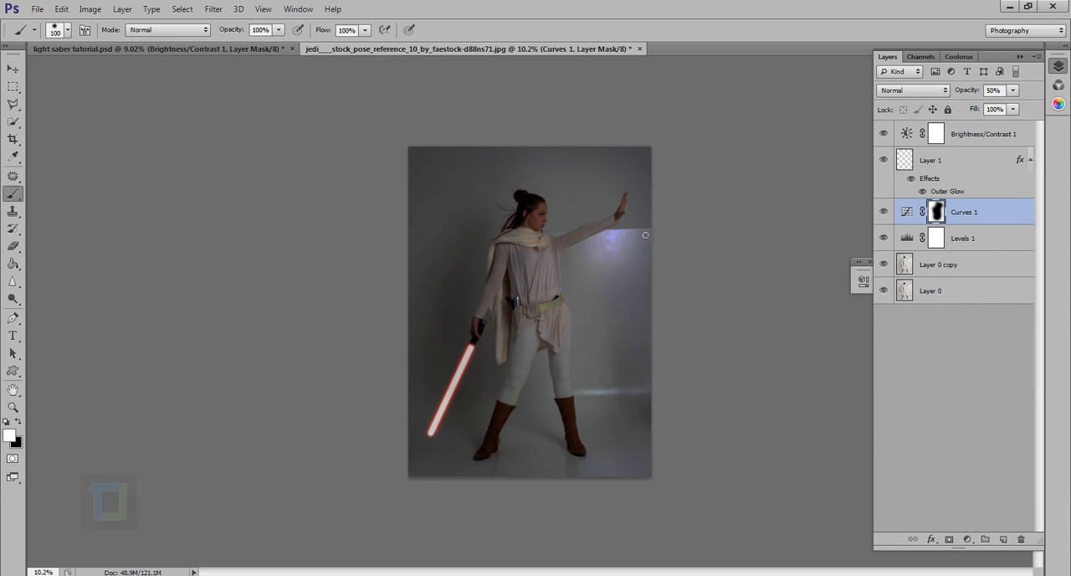
{"action": "key", "text": "bracketright"}
{"action": "key", "text": "bracketright"}
{"action": "key", "text": "bracketright"}
{"action": "key", "text": "bracketright"}
{"action": "key", "text": "bracketright"}
{"action": "key", "text": "bracketright"}
{"action": "key", "text": "bracketright"}
{"action": "key", "text": "bracketright"}
{"action": "key", "text": "bracketright"}
{"action": "key", "text": "bracketright"}
{"action": "key", "text": "bracketright"}
{"action": "key", "text": "bracketright"}
{"action": "key", "text": "bracketright"}
{"action": "key", "text": "bracketright"}
{"action": "key", "text": "bracketright"}
Try painting white over the figure on the Curves 1 mask and undo the painting.
{"action": "left_click", "coordinate": [553, 226]}
{"action": "left_click_drag", "start_coordinate": [578, 351], "coordinate": [581, 408]}
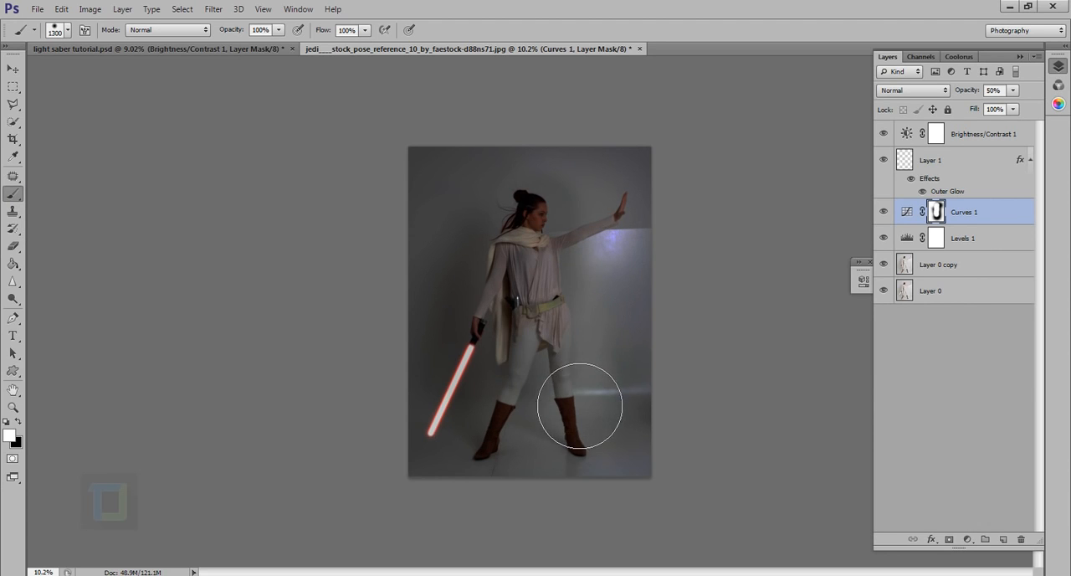
{"action": "key", "text": "ctrl+z"}
Target the Brightness/Contrast 1 mask with black as the foreground colour, test a stroke over the figure and undo it.
{"action": "left_click", "coordinate": [938, 142]}
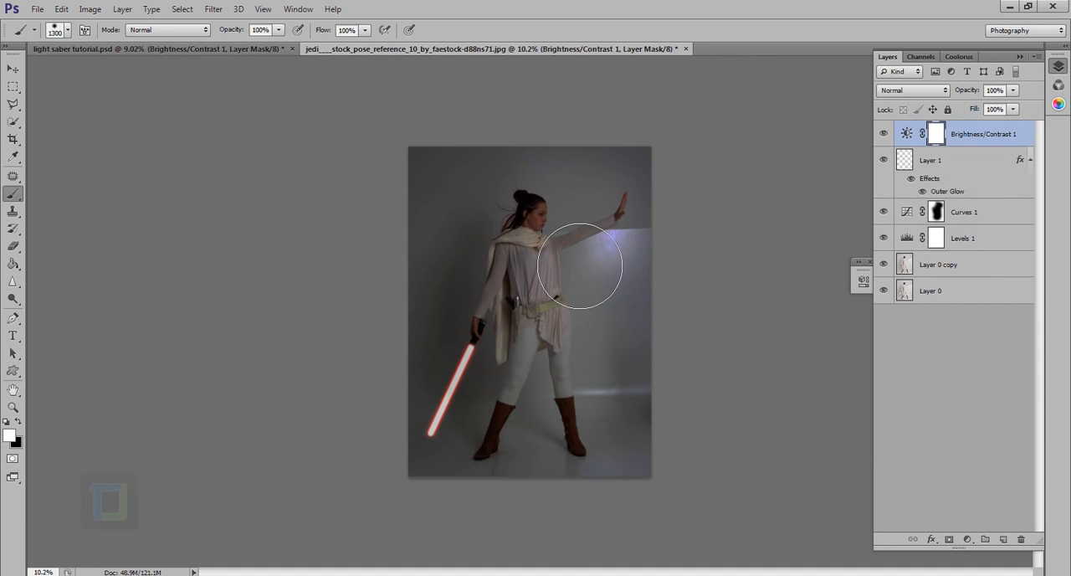
{"action": "key", "text": "x"}
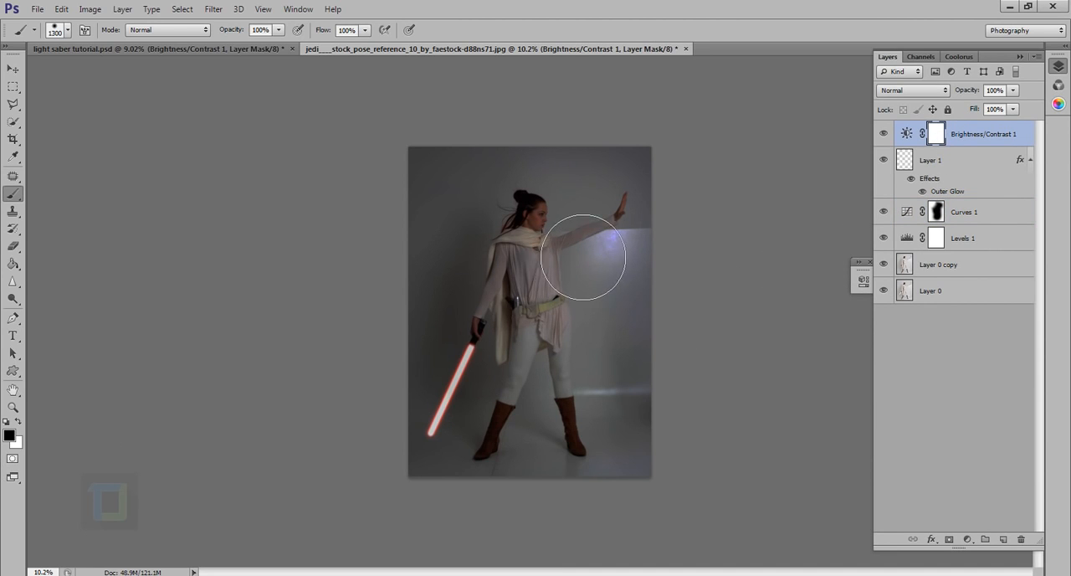
{"action": "mouse_move", "coordinate": [527, 235]}
{"action": "left_mouse_down"}
{"action": "mouse_move", "coordinate": [585, 352]}
{"action": "mouse_move", "coordinate": [598, 449]}
{"action": "left_mouse_up"}
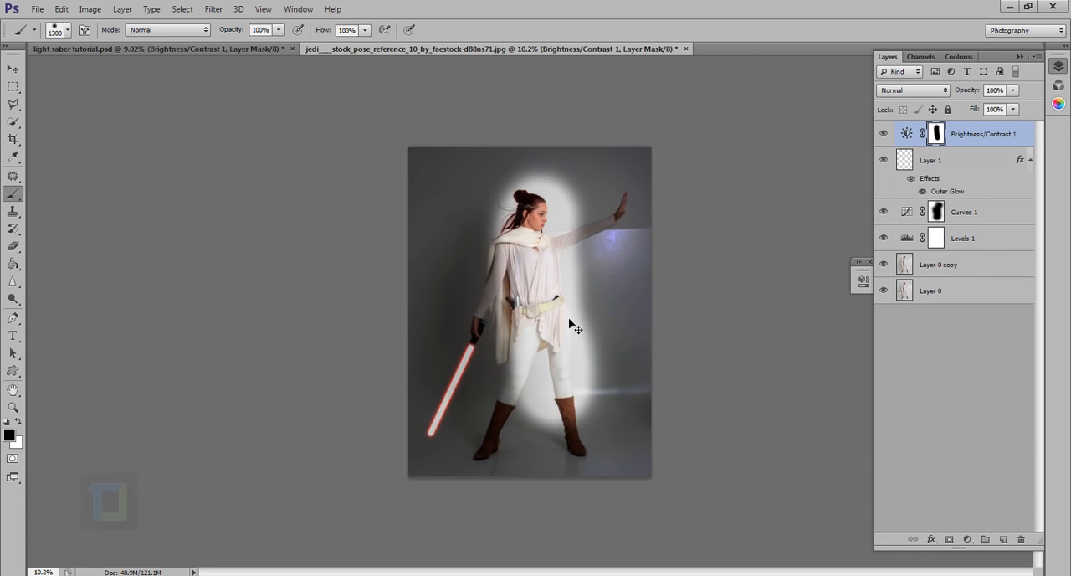
{"action": "key", "text": "ctrl+z"}
Soften the brush to minimum hardness and lower its opacity to 22%.
{"action": "right_click", "coordinate": [578, 284]}
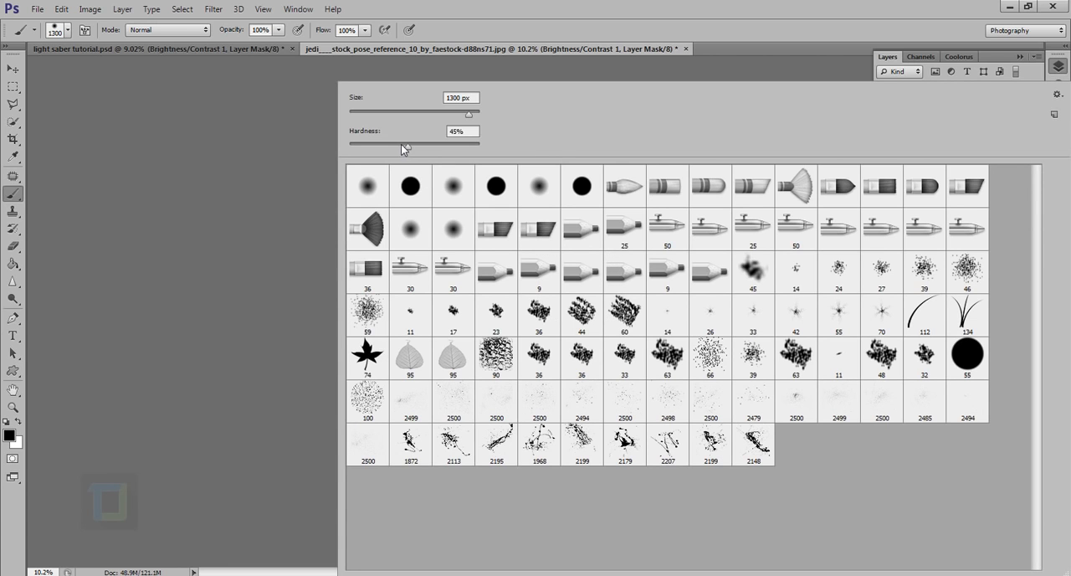
{"action": "left_click_drag", "start_coordinate": [400, 144], "coordinate": [350, 144]}
{"action": "key", "text": "Return"}
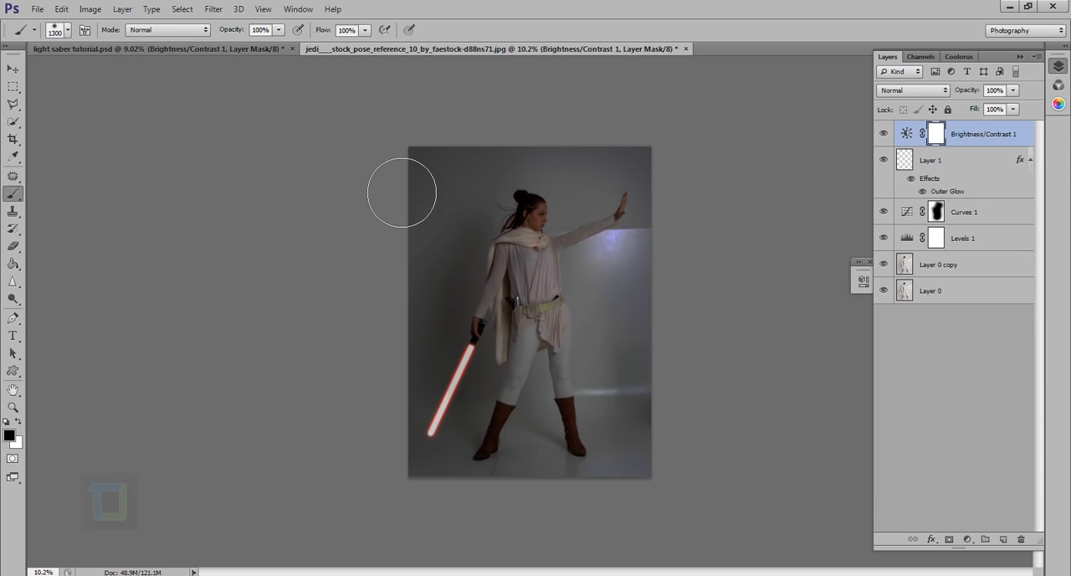
{"action": "left_click_drag", "start_coordinate": [242, 33], "coordinate": [194, 40]}
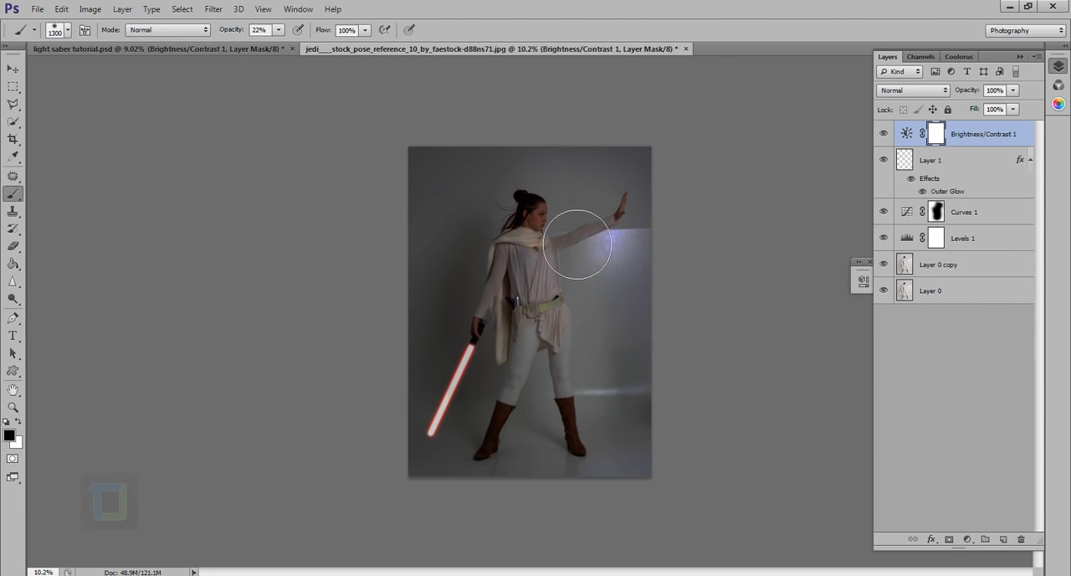
Paint black softly over the head and torso on the Brightness/Contrast 1 mask, enlarging the brush to 1700 px.
{"action": "mouse_move", "coordinate": [577, 244]}
{"action": "left_mouse_down"}
{"action": "mouse_move", "coordinate": [607, 407]}
{"action": "mouse_move", "coordinate": [592, 417]}
{"action": "mouse_move", "coordinate": [566, 332]}
{"action": "mouse_move", "coordinate": [513, 482]}
{"action": "mouse_move", "coordinate": [625, 482]}
{"action": "mouse_move", "coordinate": [614, 376]}
{"action": "mouse_move", "coordinate": [588, 383]}
{"action": "mouse_move", "coordinate": [543, 234]}
{"action": "left_mouse_up"}
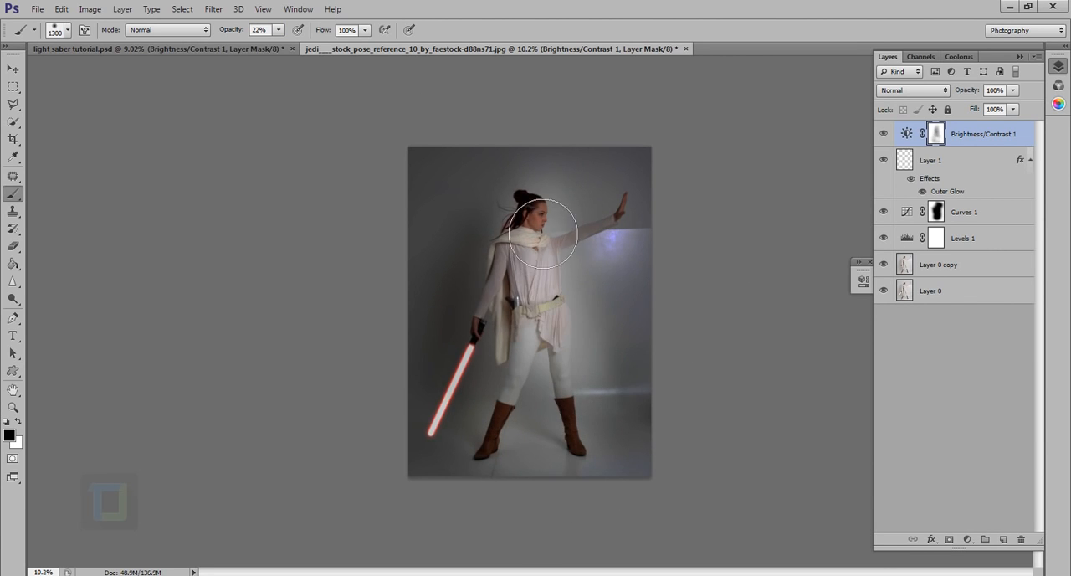
{"action": "key", "text": "ctrl+z"}
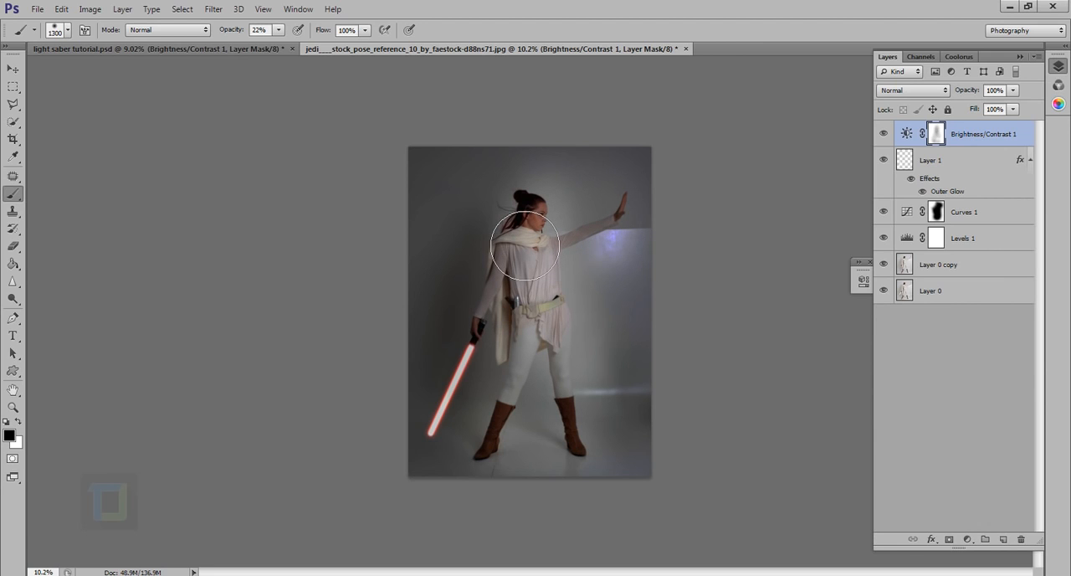
{"action": "key", "text": "bracketright"}
{"action": "key", "text": "bracketright"}
{"action": "key", "text": "bracketright"}
{"action": "key", "text": "bracketright"}
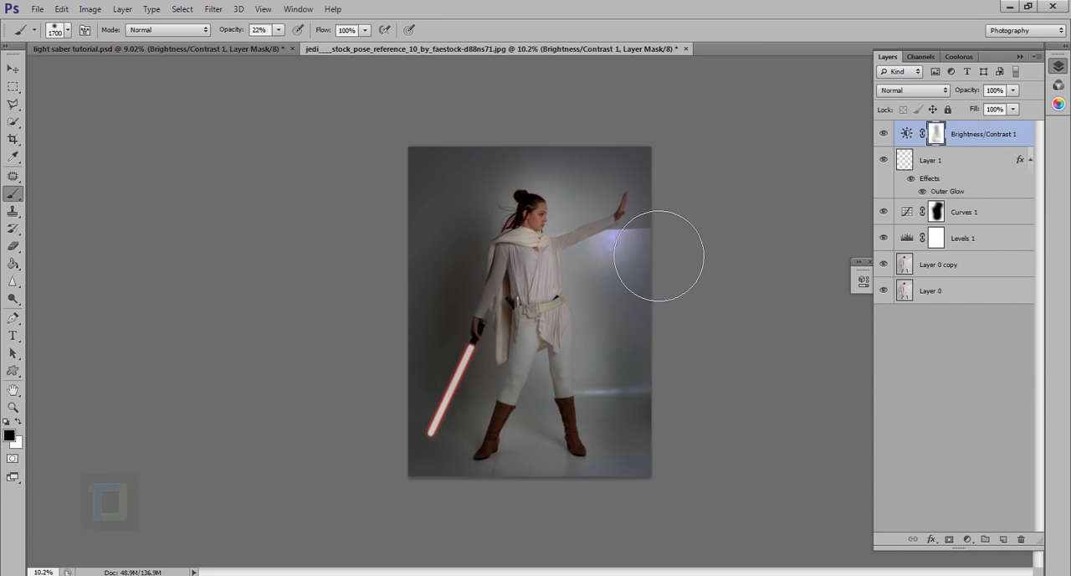
{"action": "left_click", "coordinate": [658, 261]}
{"action": "left_click", "coordinate": [547, 280]}
{"action": "left_click", "coordinate": [551, 263]}
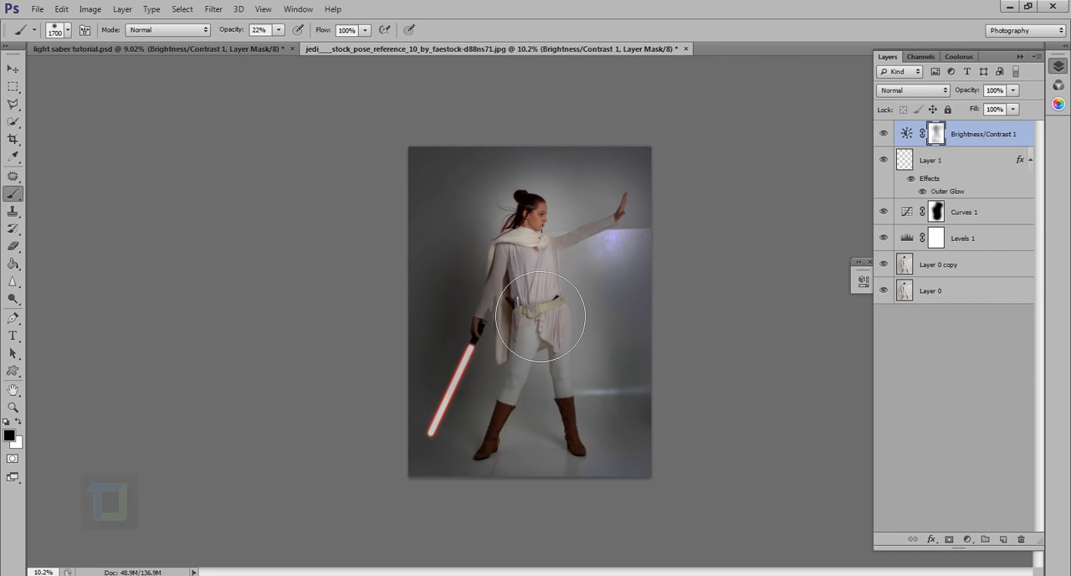
Continue painting the Brightness/Contrast 1 mask black over the hips, legs, boots and the backdrop beside the legs.
{"action": "left_click", "coordinate": [542, 318]}
{"action": "left_click", "coordinate": [545, 349]}
{"action": "left_click", "coordinate": [547, 391]}
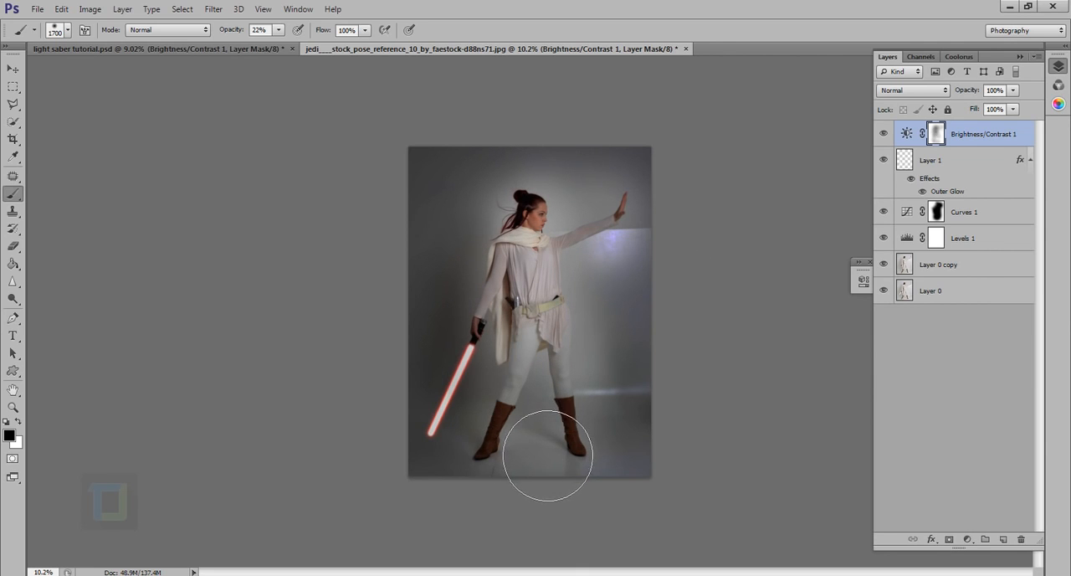
{"action": "left_click", "coordinate": [557, 452]}
{"action": "left_click", "coordinate": [611, 452]}
{"action": "left_click", "coordinate": [606, 369]}
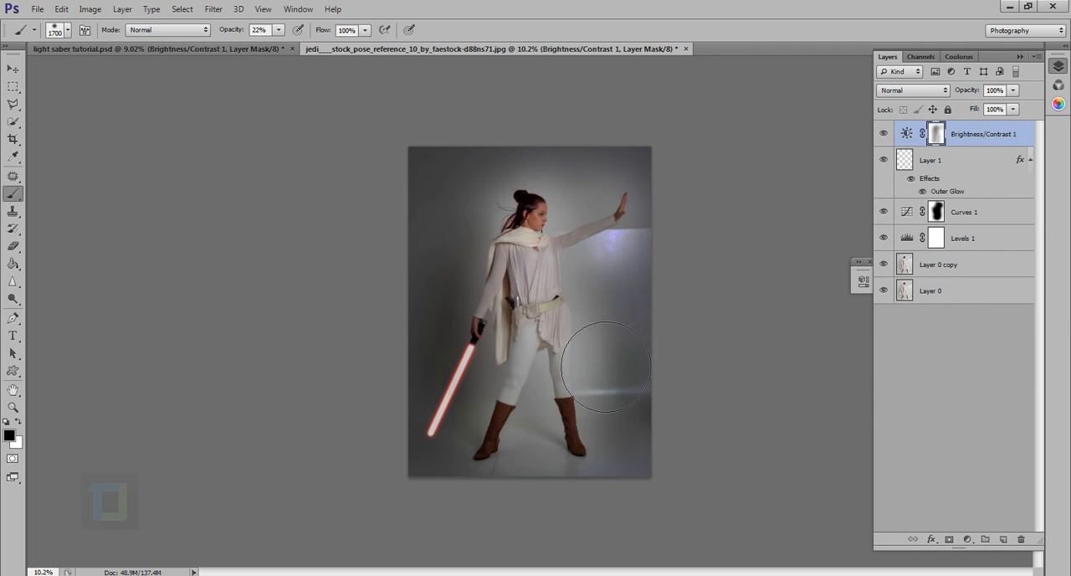
Swap the foreground colour to white and compare the whole image with the Brightness/Contrast 1 layer hidden and shown.
{"action": "scroll", "coordinate": [679, 360], "scroll_direction": "down", "scroll_amount": 3}
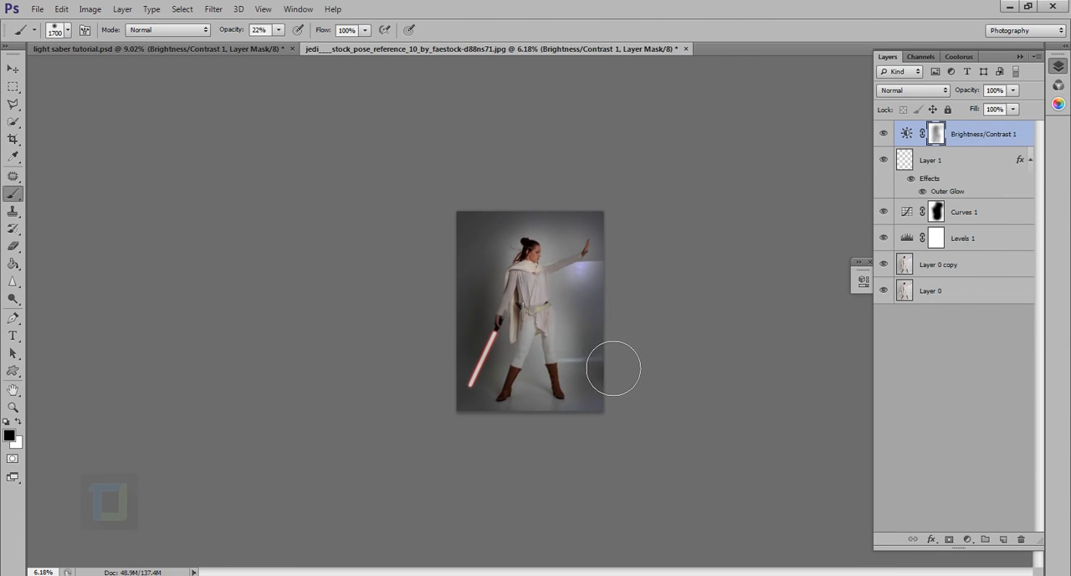
{"action": "key", "text": "x"}
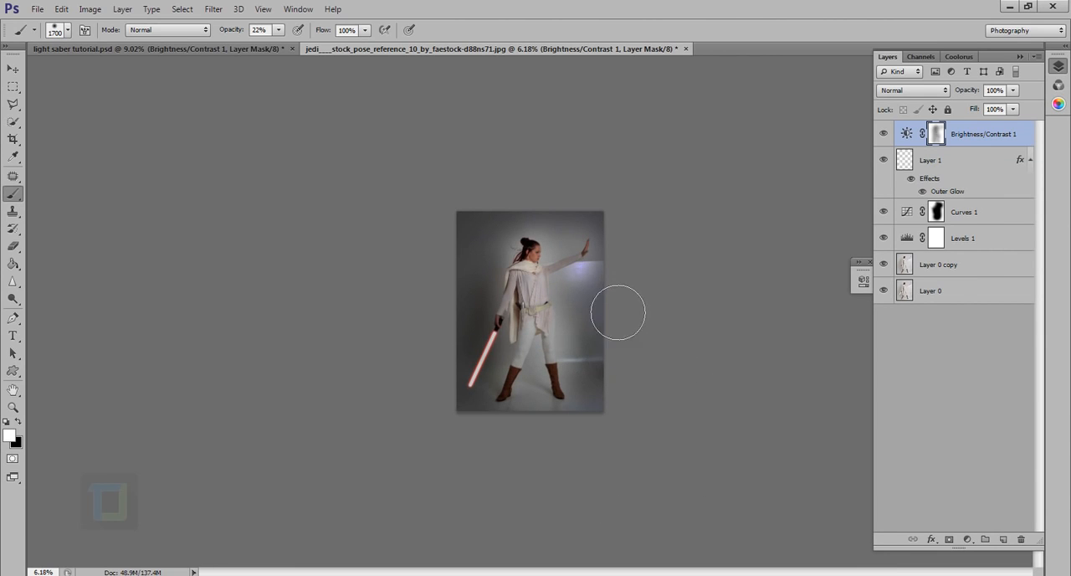
{"action": "left_click", "coordinate": [884, 135]}
{"action": "left_click", "coordinate": [884, 135]}
{"action": "scroll", "coordinate": [553, 356], "scroll_direction": "up", "scroll_amount": 1}
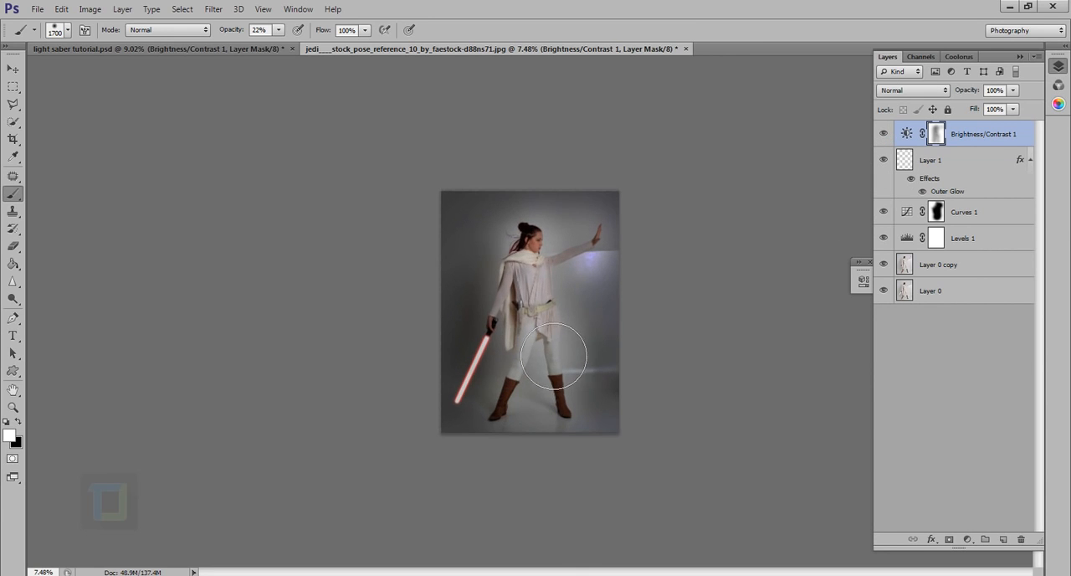
{"action": "scroll", "coordinate": [554, 368], "scroll_direction": "up", "scroll_amount": 1}
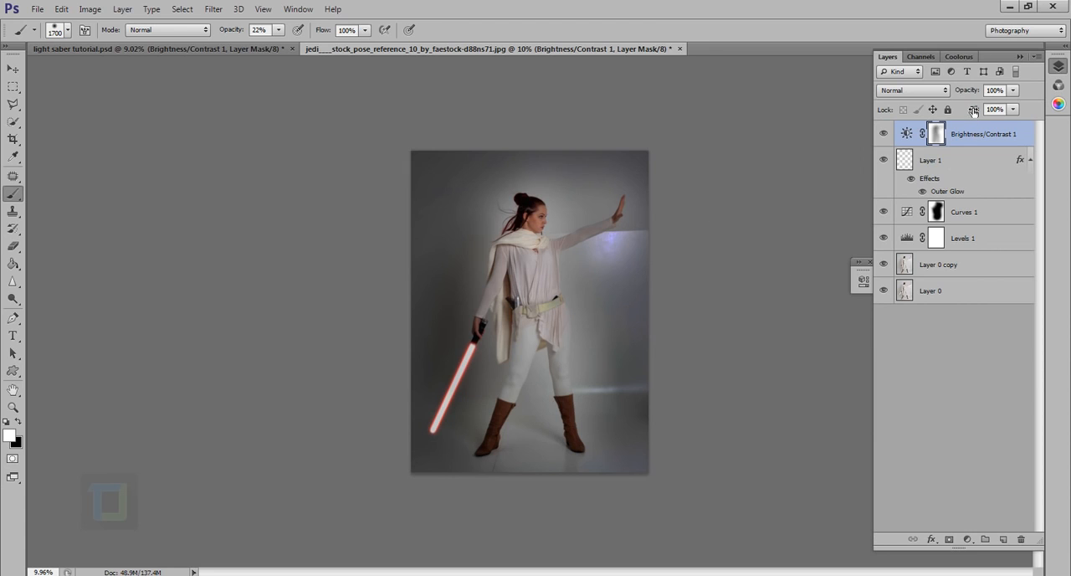
Shrink the brush to 1300 px and touch up the Brightness/Contrast 1 mask around the figure, alternating black and white.
{"action": "key", "text": "bracketleft"}
{"action": "key", "text": "bracketleft"}
{"action": "key", "text": "bracketleft"}
{"action": "key", "text": "bracketleft"}
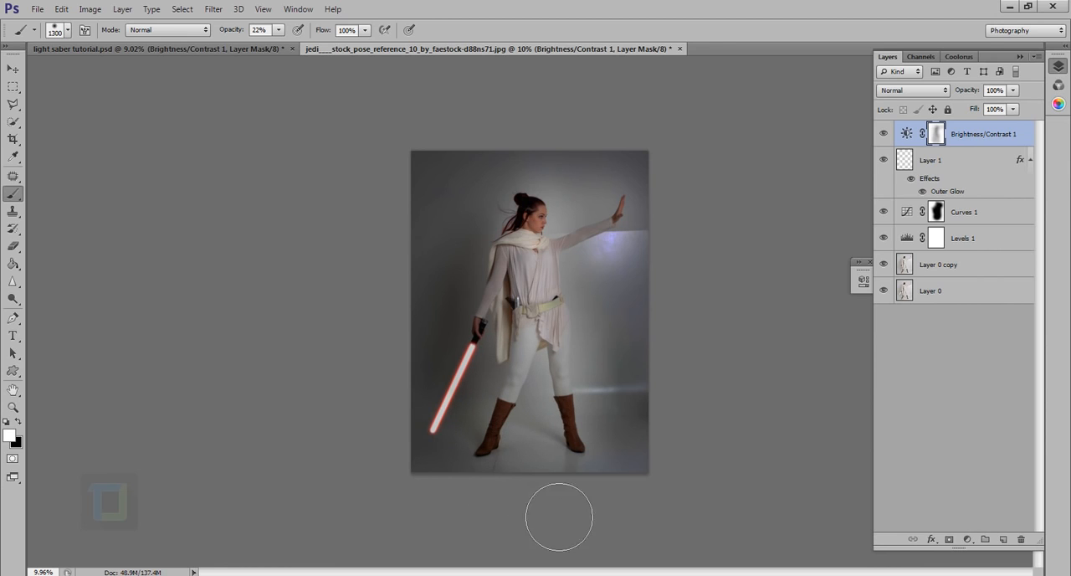
{"action": "key", "text": "x"}
{"action": "left_click", "coordinate": [555, 204]}
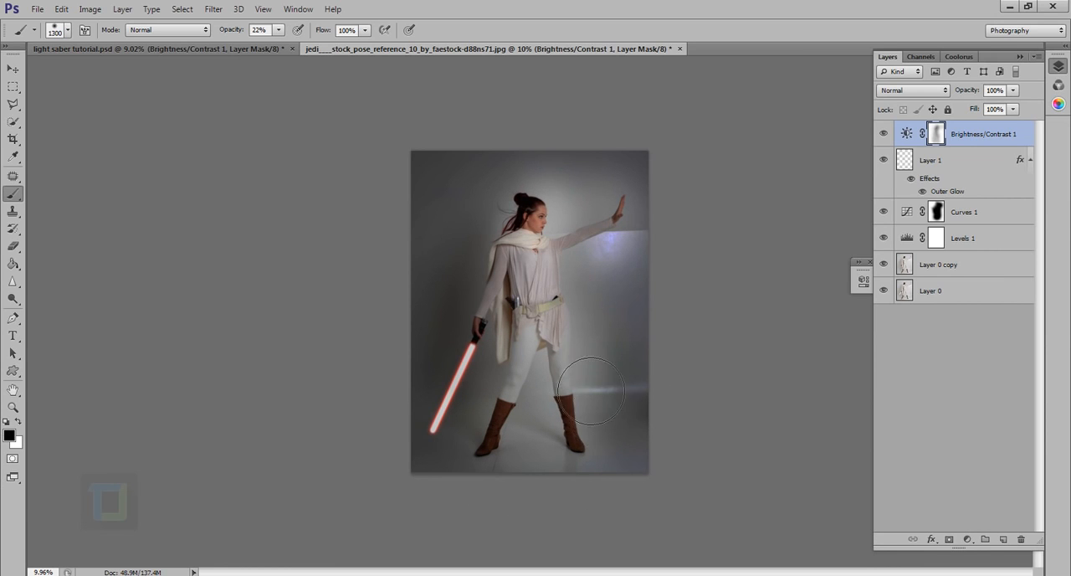
{"action": "key", "text": "x"}
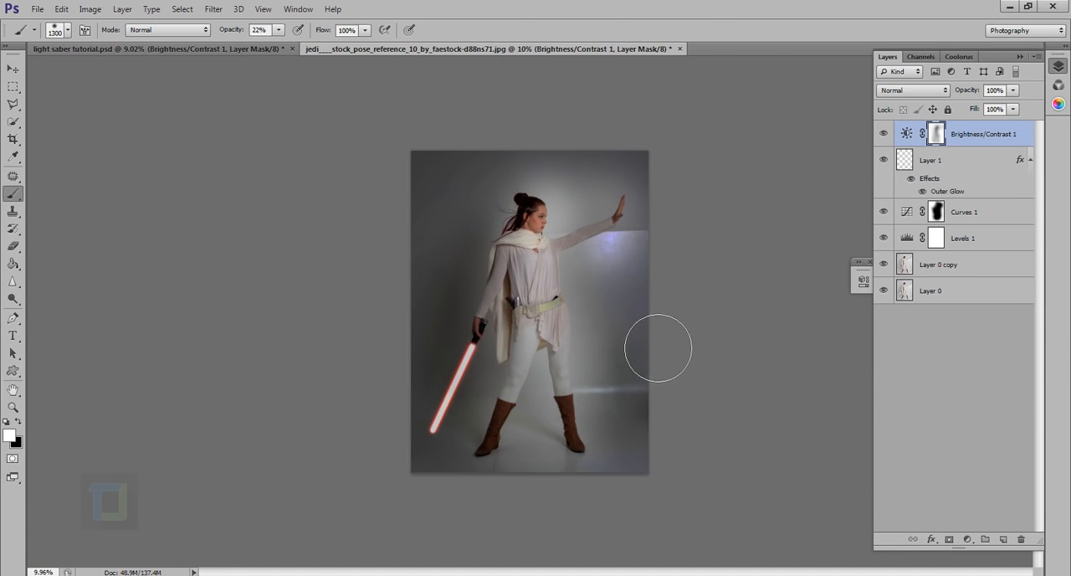
{"action": "scroll", "coordinate": [657, 349], "scroll_direction": "down", "scroll_amount": 3}
{"action": "scroll", "coordinate": [586, 446], "scroll_direction": "up", "scroll_amount": 3}
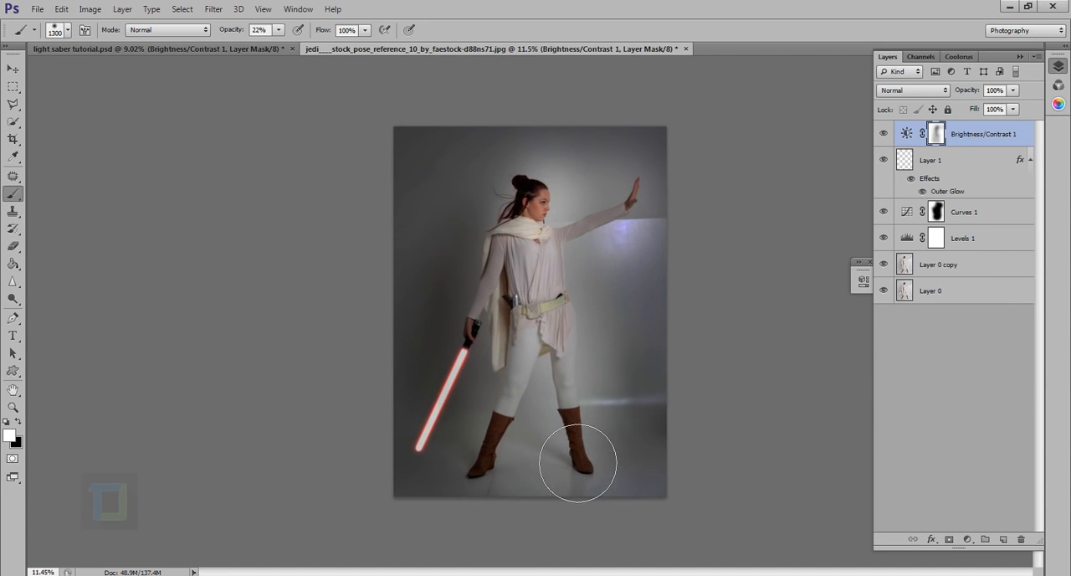
Shrink the brush to 1000 px and refine the mask around the boots and lower backdrop, switching between black and white.
{"action": "key", "text": "bracketleft"}
{"action": "key", "text": "bracketleft"}
{"action": "key", "text": "bracketleft"}
{"action": "key", "text": "x"}
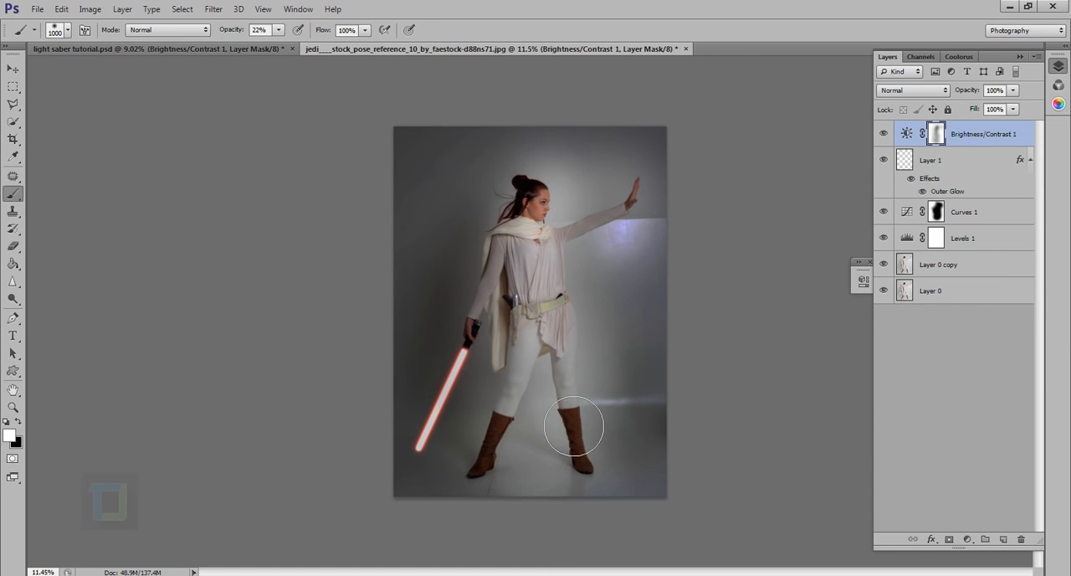
{"action": "key", "text": "x"}
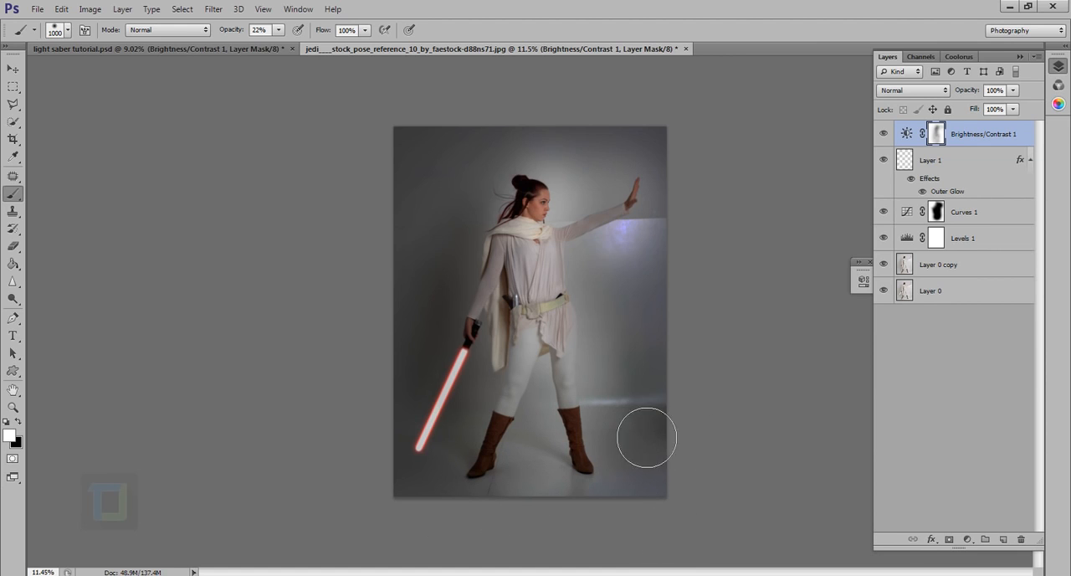
Reduce the brush to 600 px and paint white on the mask around the legs and floor to darken them.
{"action": "key", "text": "bracketleft"}
{"action": "key", "text": "bracketleft"}
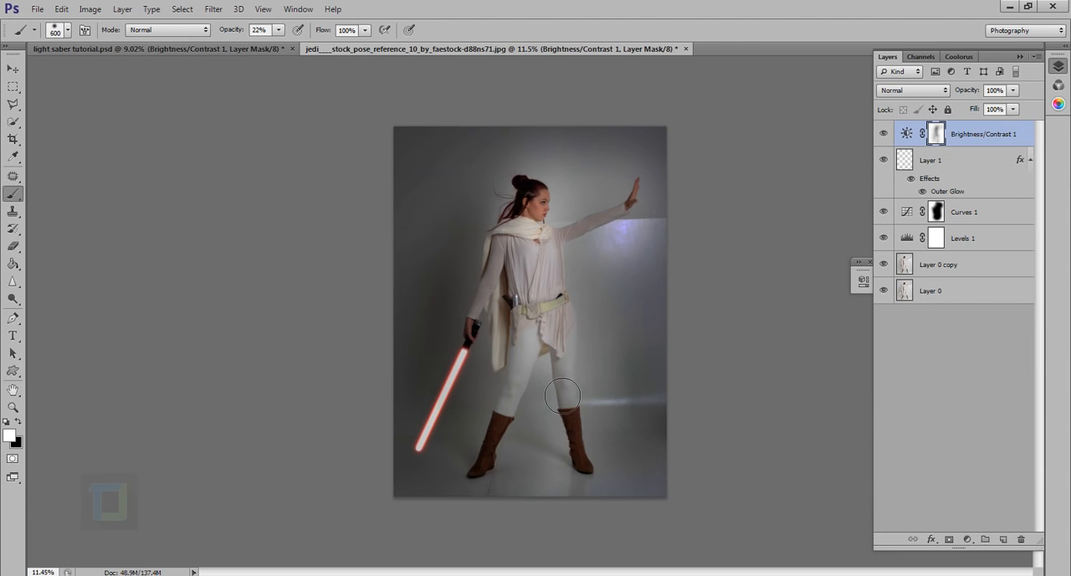
{"action": "key", "text": "bracketleft"}
{"action": "key", "text": "bracketleft"}
Compare the whole image with the refined Brightness/Contrast 1 adjustment hidden and shown.
{"action": "scroll", "coordinate": [567, 504], "scroll_direction": "down", "scroll_amount": 6}
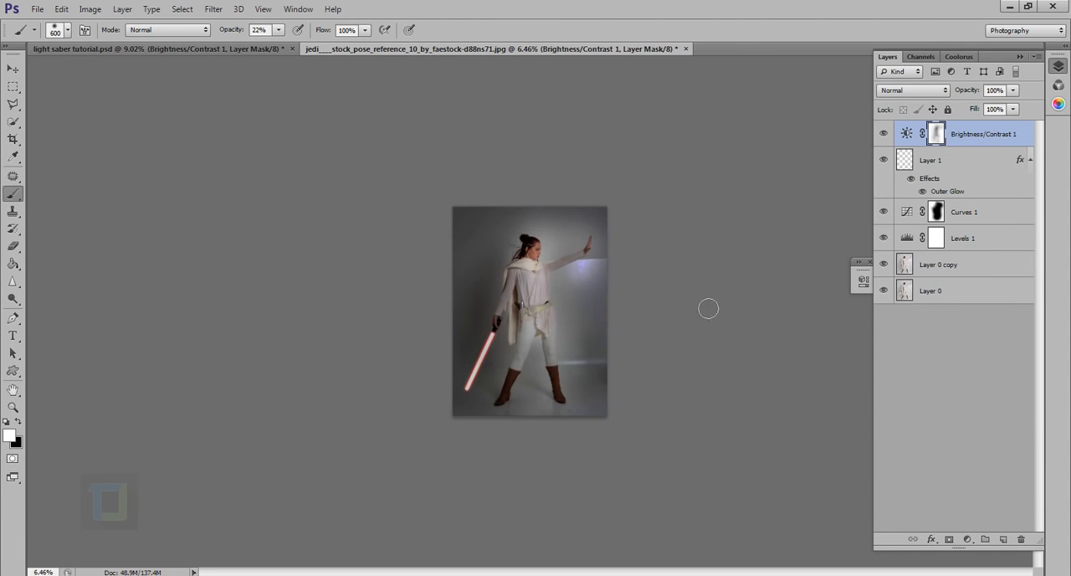
{"action": "scroll", "coordinate": [708, 309], "scroll_direction": "up", "scroll_amount": 3}
{"action": "left_click", "coordinate": [883, 133]}
{"action": "left_click", "coordinate": [883, 133]}
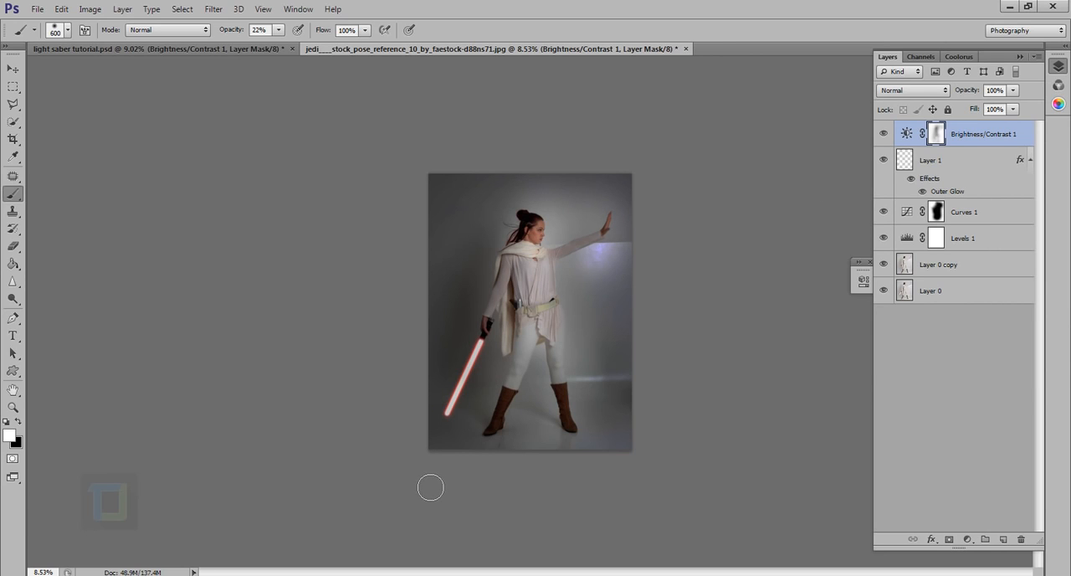
Select Layer 1 and shrink the brush to 125 px for painting at the lightsaber's hilt.
{"action": "left_click", "coordinate": [973, 168]}
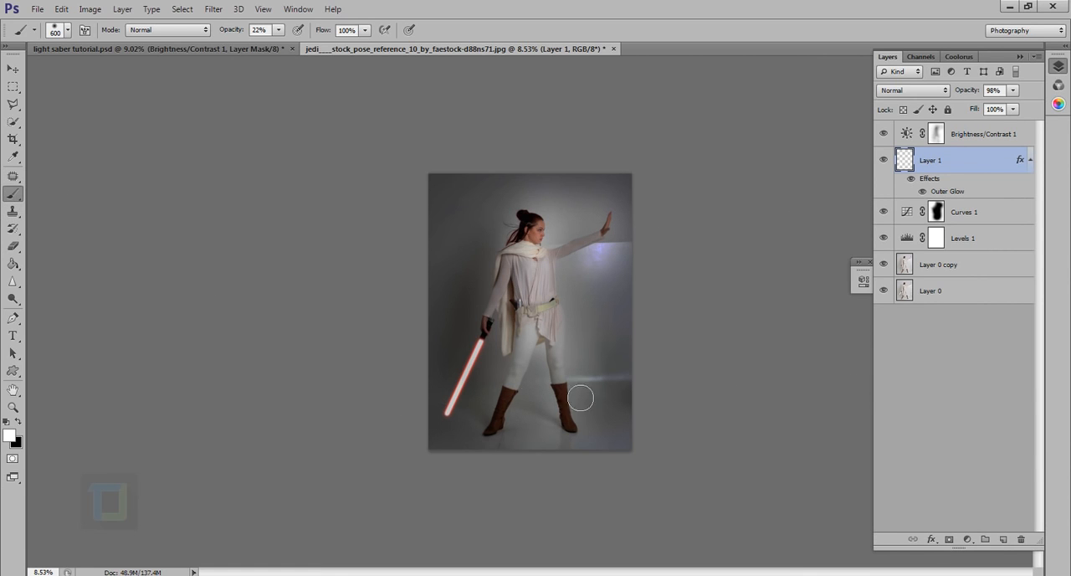
{"action": "scroll", "coordinate": [464, 394], "scroll_direction": "up", "scroll_amount": 4}
{"action": "key", "text": "bracketleft"}
{"action": "key", "text": "bracketleft"}
{"action": "key", "text": "bracketleft"}
{"action": "key", "text": "bracketleft"}
{"action": "key", "text": "bracketleft"}
{"action": "key", "text": "bracketleft"}
{"action": "key", "text": "bracketleft"}
{"action": "key", "text": "bracketleft"}
{"action": "key", "text": "bracketleft"}
{"action": "key", "text": "bracketleft"}
{"action": "scroll", "coordinate": [455, 413], "scroll_direction": "up", "scroll_amount": 3}
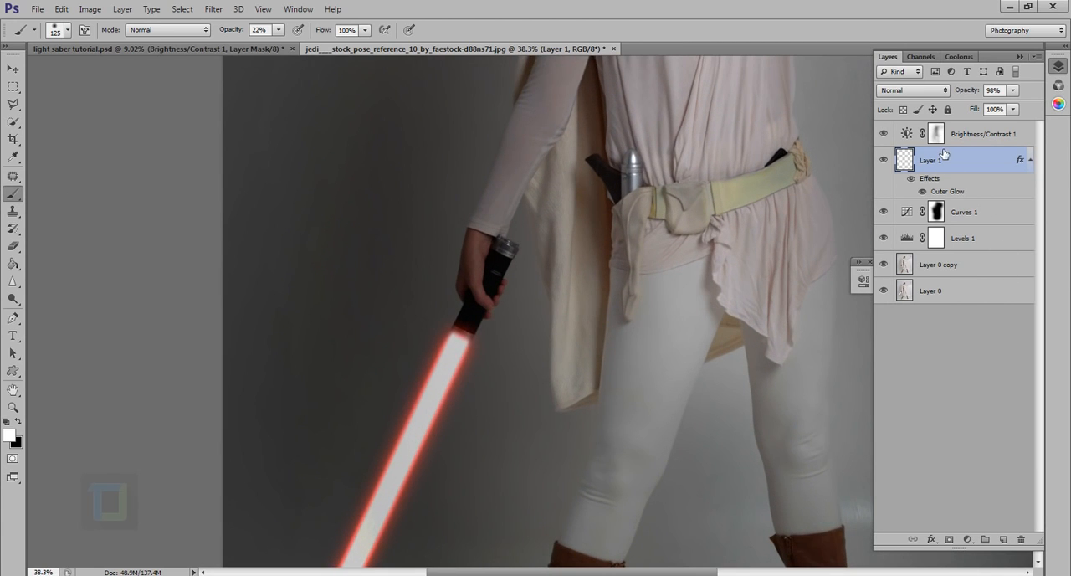
Hide and show Layer 1 to check its contribution to the lightsaber blade.
{"action": "left_click", "coordinate": [884, 160]}
{"action": "left_click", "coordinate": [884, 161]}
{"action": "left_click", "coordinate": [885, 162]}
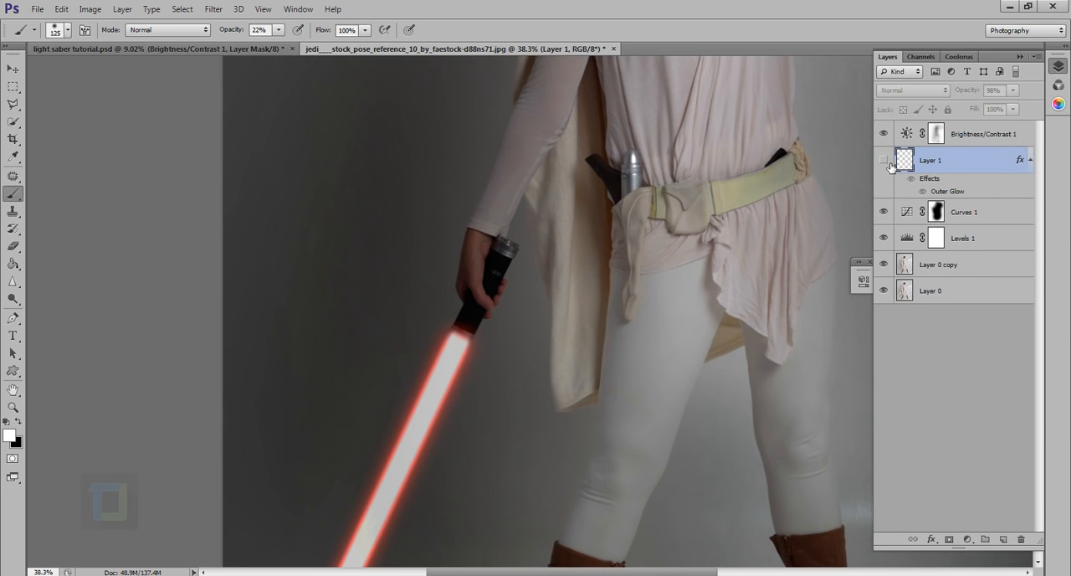
{"action": "left_click", "coordinate": [885, 161]}
Set the brush to 90 px with medium hardness and 100% opacity, undoing a trial dab beside the hilt.
{"action": "scroll", "coordinate": [414, 324], "scroll_direction": "up", "scroll_amount": 1}
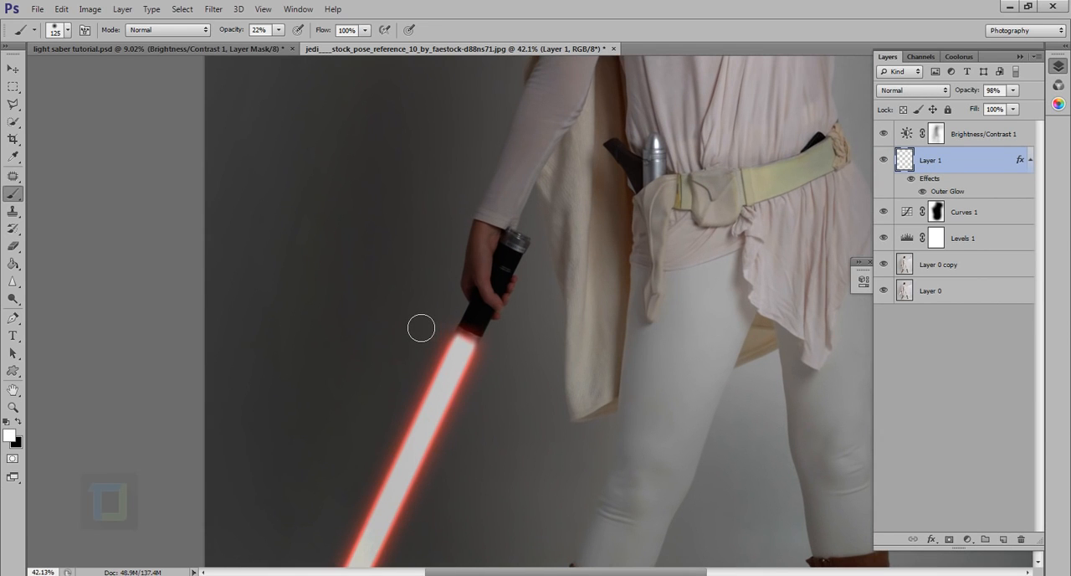
{"action": "key", "text": "bracketleft"}
{"action": "key", "text": "bracketleft"}
{"action": "right_click", "coordinate": [418, 338]}
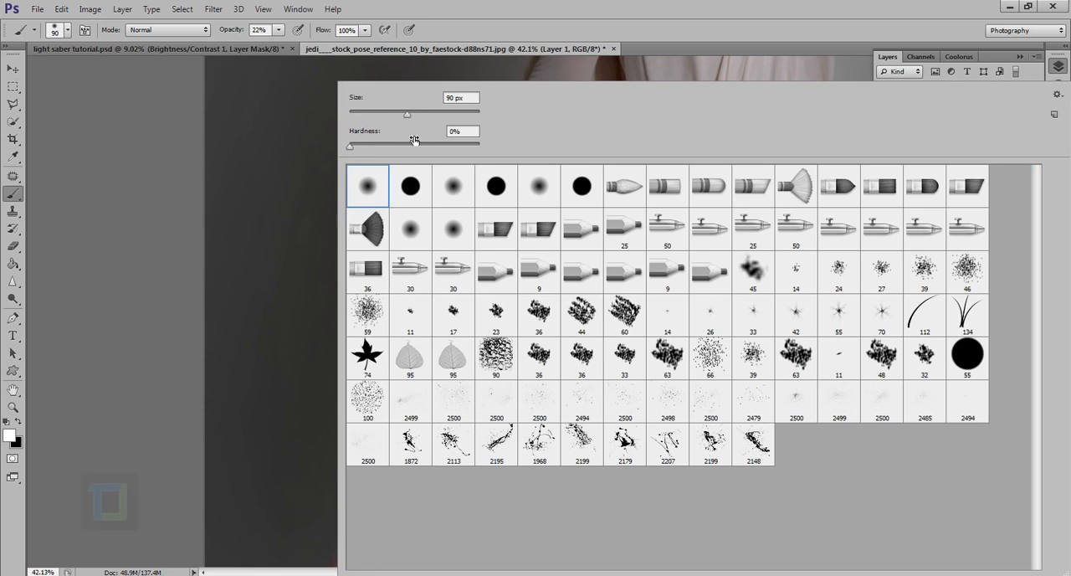
{"action": "left_click", "coordinate": [409, 144]}
{"action": "left_click", "coordinate": [497, 7]}
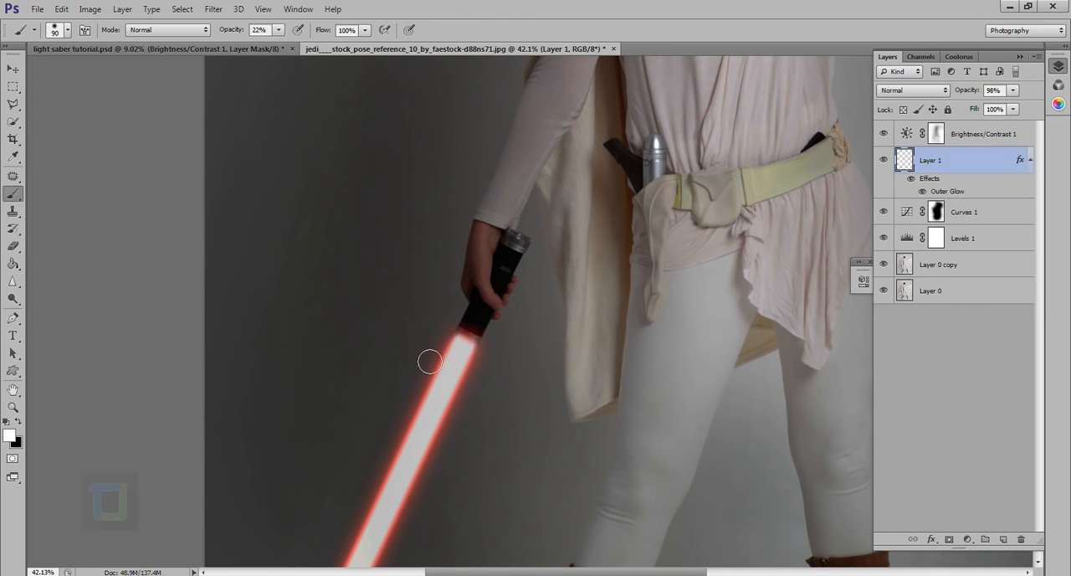
{"action": "left_click", "coordinate": [391, 319]}
{"action": "key", "text": "ctrl+z"}
{"action": "key", "text": "0"}
Paint a straight white crossguard on Layer 1 across the base of the blade, extending to both sides of the hilt.
{"action": "left_click", "coordinate": [389, 313]}
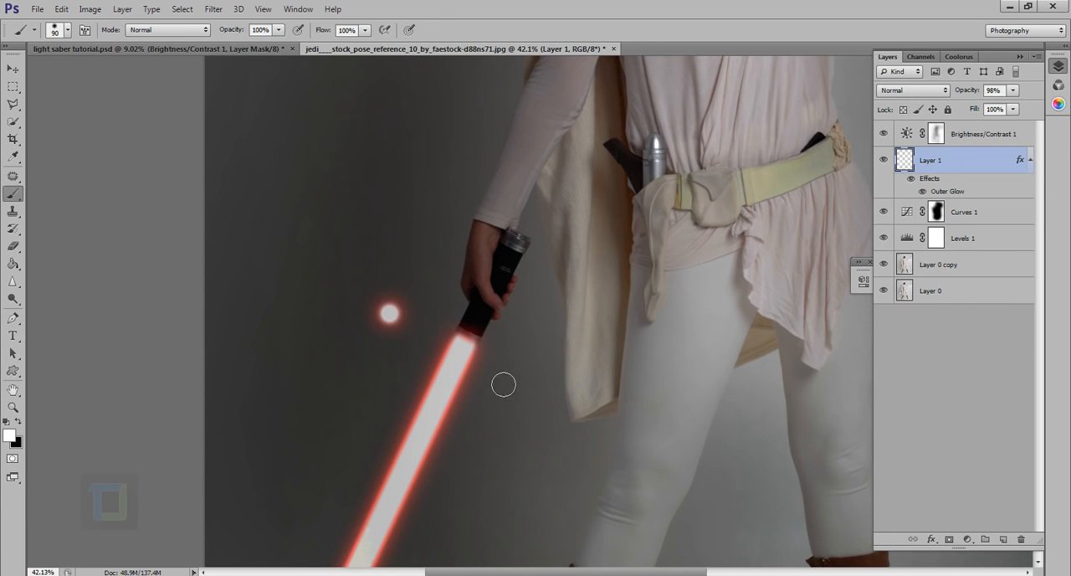
{"action": "left_click", "coordinate": [545, 398], "text": "shift"}
{"action": "scroll", "coordinate": [545, 398], "scroll_direction": "down", "scroll_amount": 3}
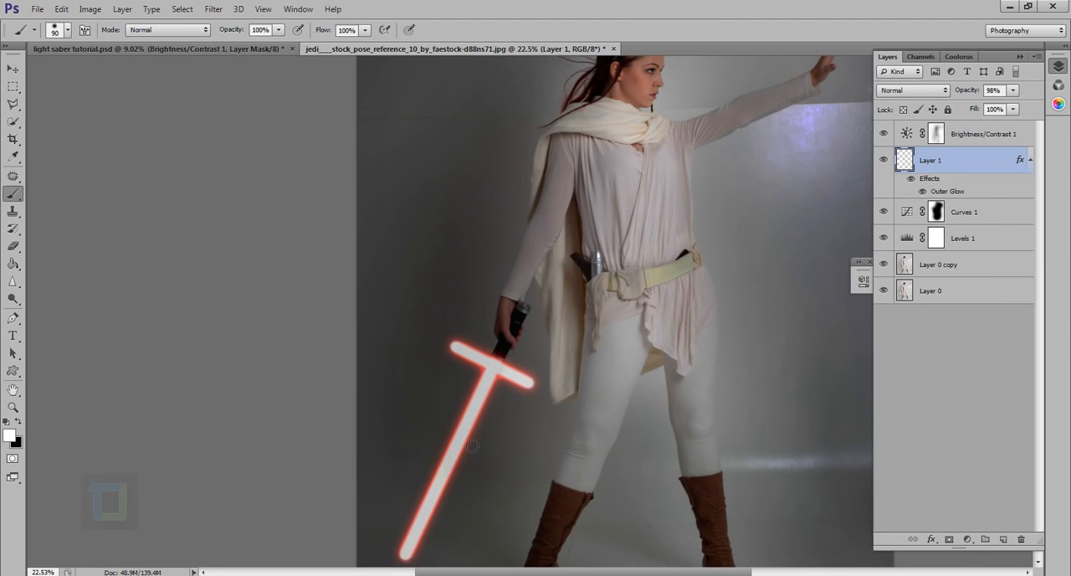
{"action": "scroll", "coordinate": [472, 446], "scroll_direction": "down", "scroll_amount": 3}
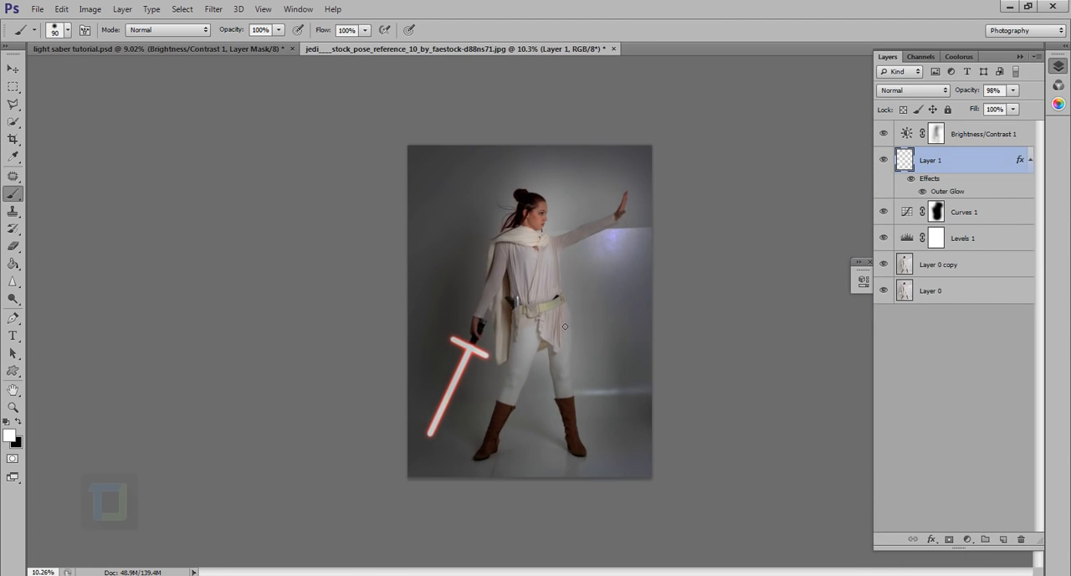
Strengthen Layer 1's red Outer Glow with a larger size and 1% spread, adjust its opacity, and return to the Brush tool.
{"action": "scroll", "coordinate": [495, 339], "scroll_direction": "up", "scroll_amount": 2}
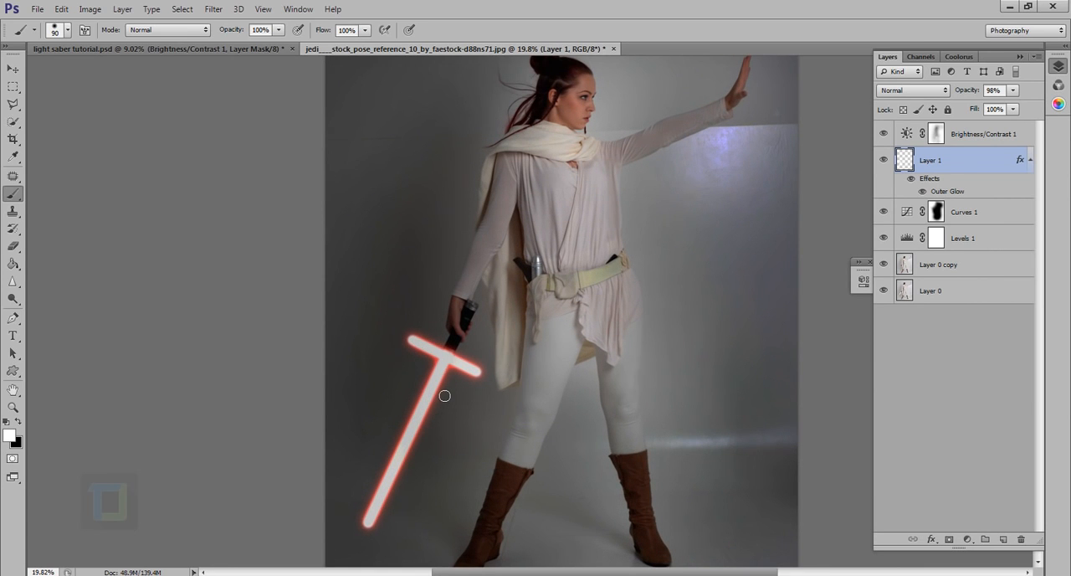
{"action": "scroll", "coordinate": [444, 395], "scroll_direction": "down", "scroll_amount": 1}
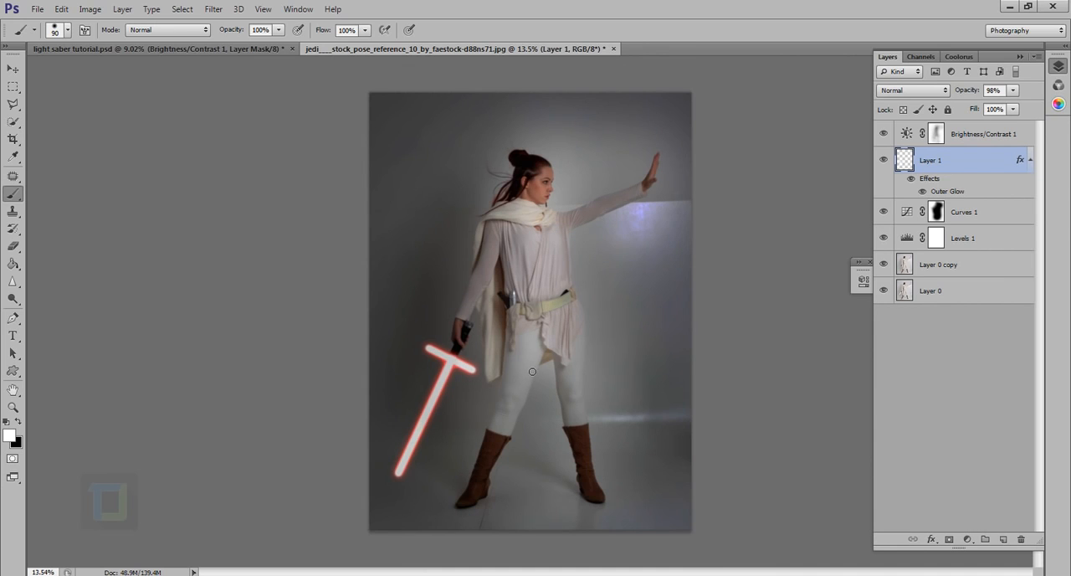
{"action": "scroll", "coordinate": [532, 370], "scroll_direction": "down", "scroll_amount": 1}
{"action": "scroll", "coordinate": [466, 412], "scroll_direction": "up", "scroll_amount": 2}
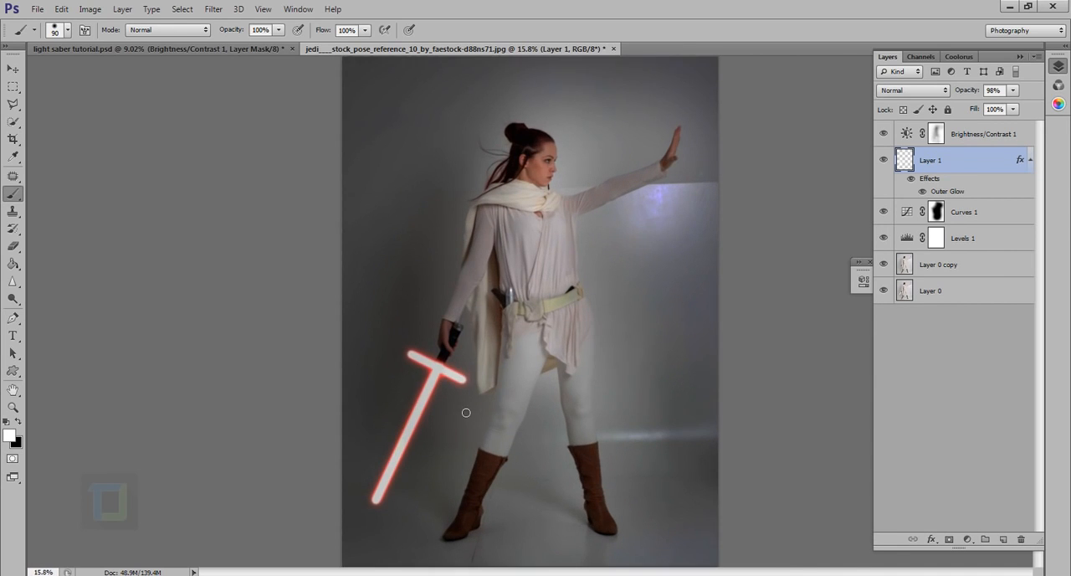
{"action": "scroll", "coordinate": [466, 413], "scroll_direction": "up", "scroll_amount": 1}
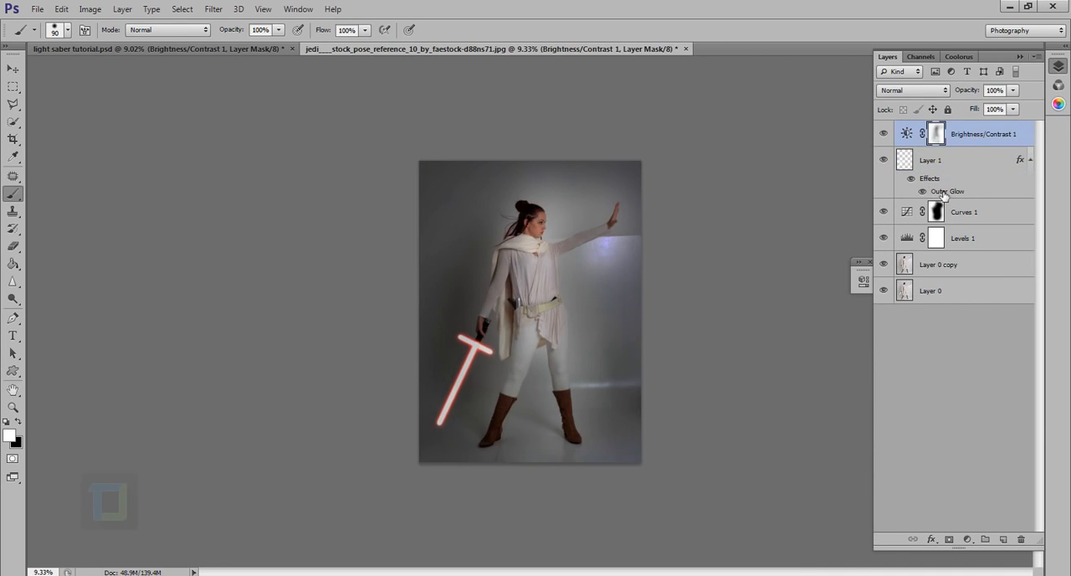
{"action": "double_click", "coordinate": [943, 191]}
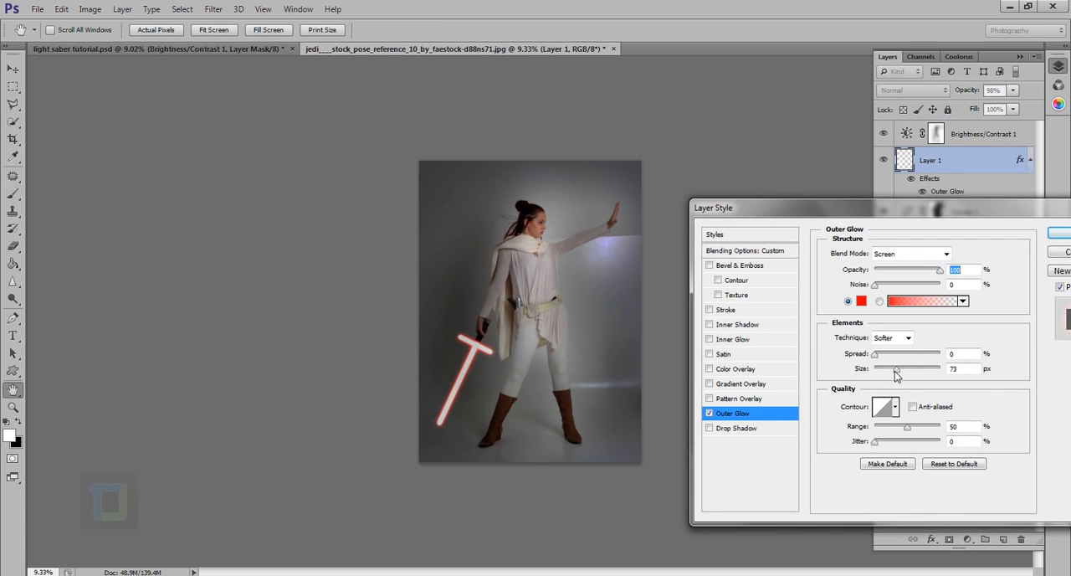
{"action": "left_click_drag", "start_coordinate": [897, 374], "coordinate": [916, 374]}
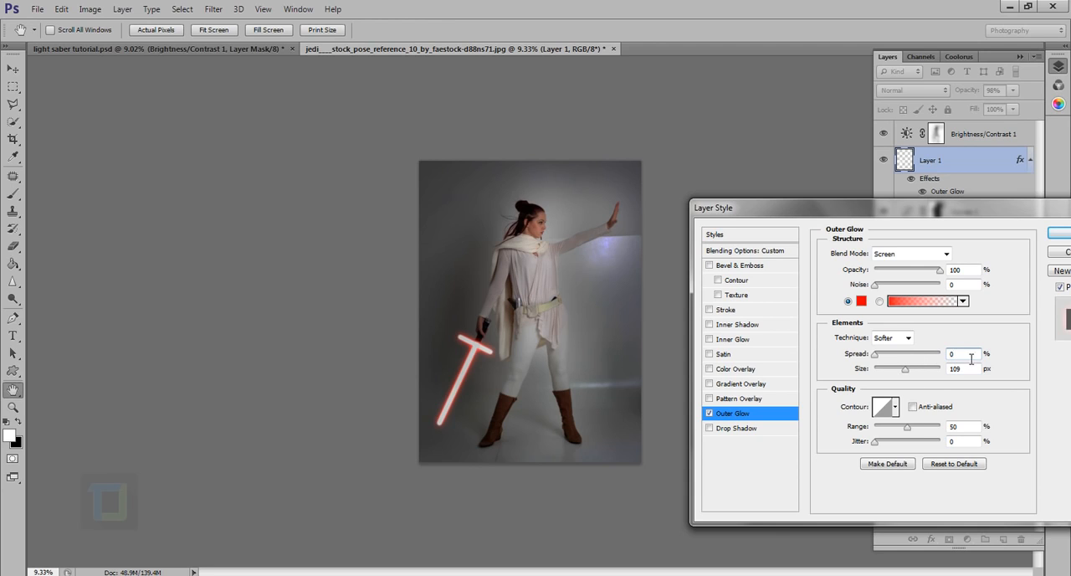
{"action": "left_click_drag", "start_coordinate": [920, 353], "coordinate": [910, 374]}
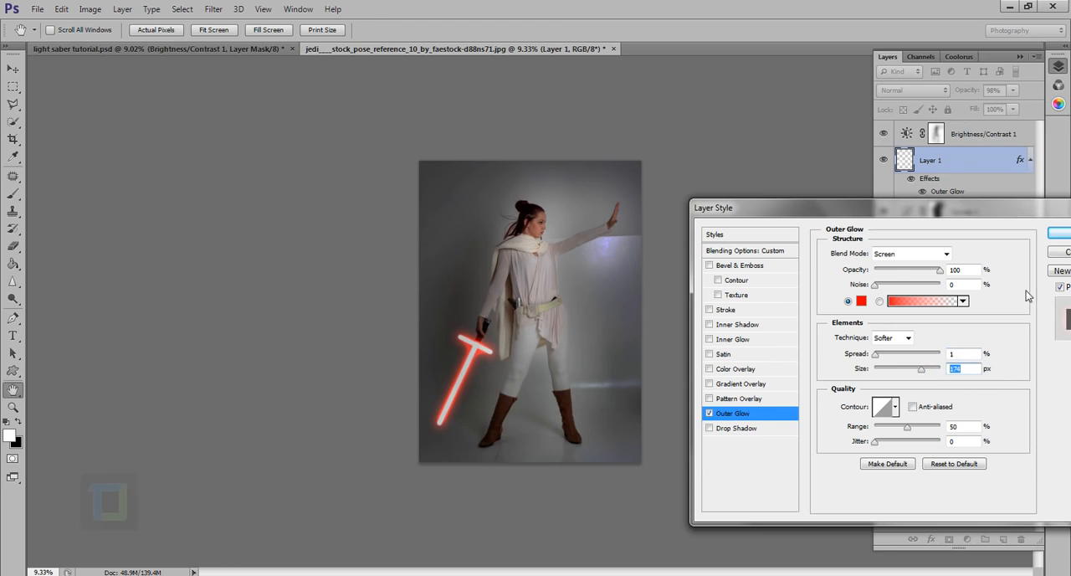
{"action": "left_click_drag", "start_coordinate": [933, 274], "coordinate": [929, 275]}
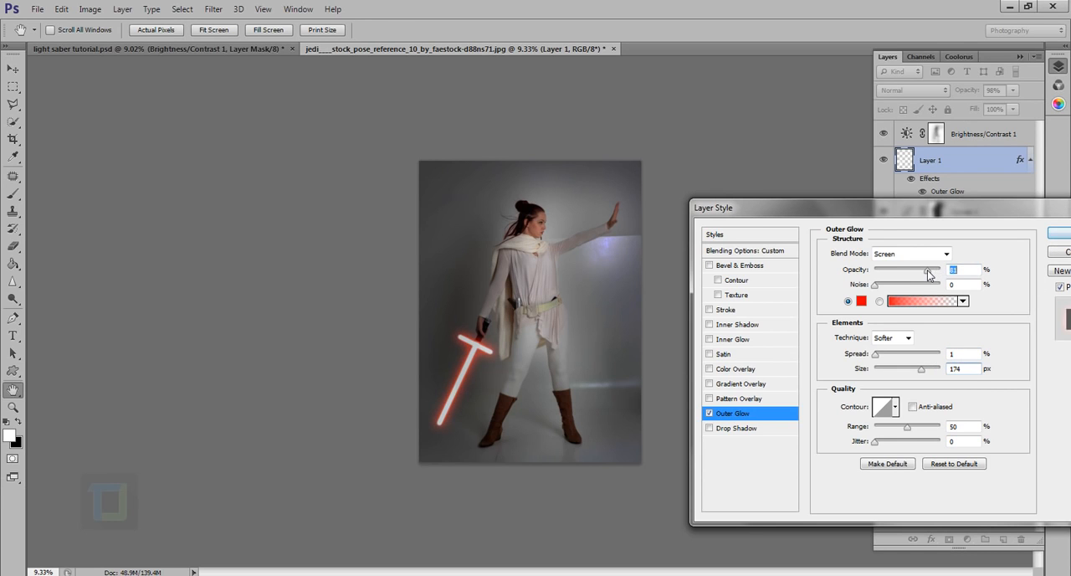
{"action": "left_click", "coordinate": [1061, 235]}
{"action": "key", "text": "b"}
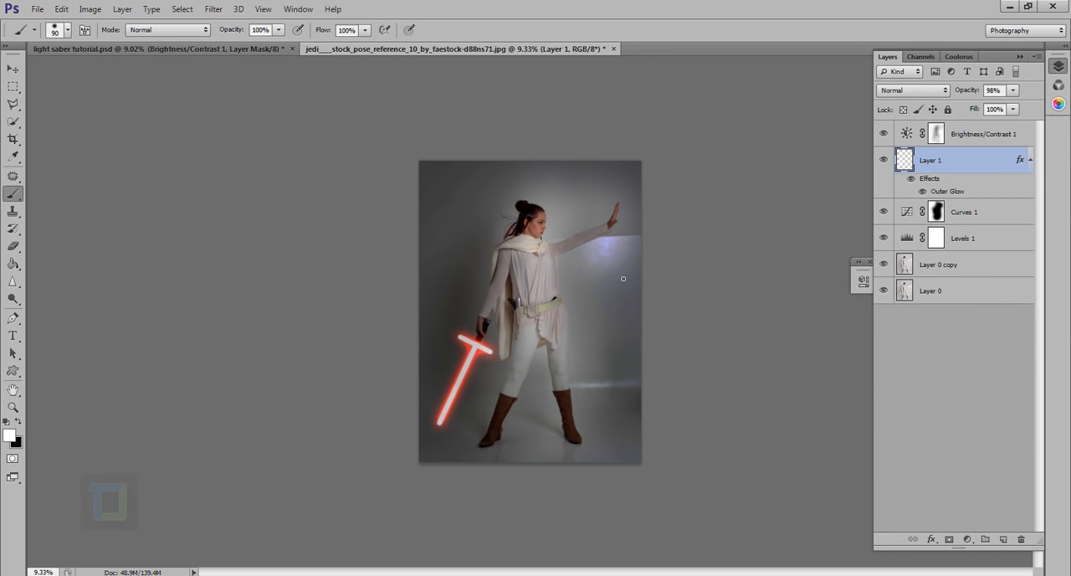